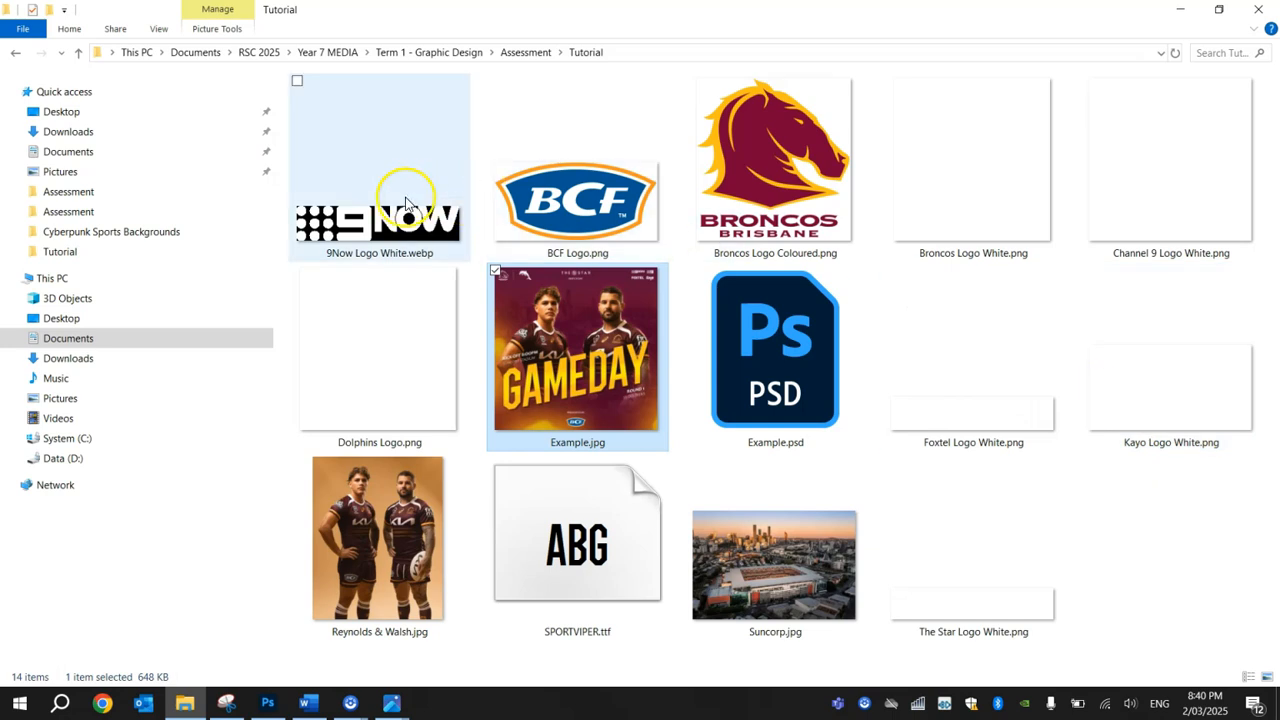
Step: Place the white 9Now, Channel 9, Foxtel and Kayo logos from the Tutorial folder into the Photoshop poster document
ctrl+click(1172, 190)
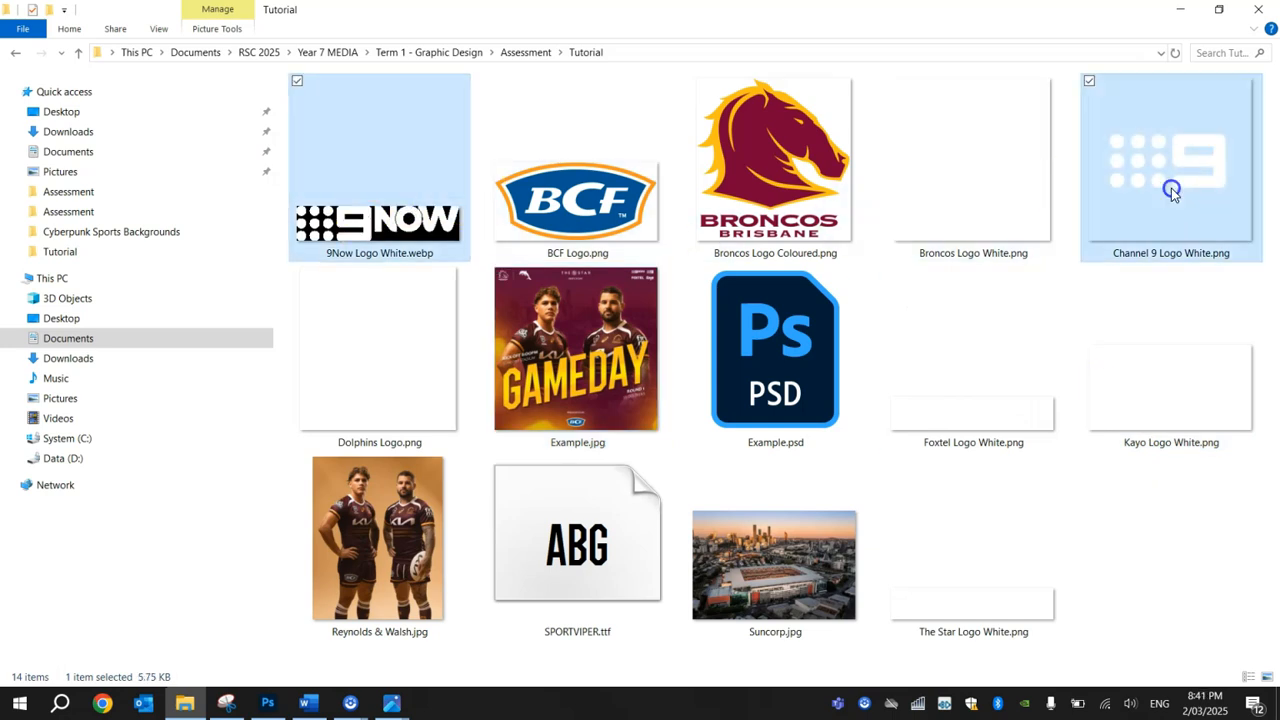
ctrl+click(978, 440)
ctrl+click(1172, 408)
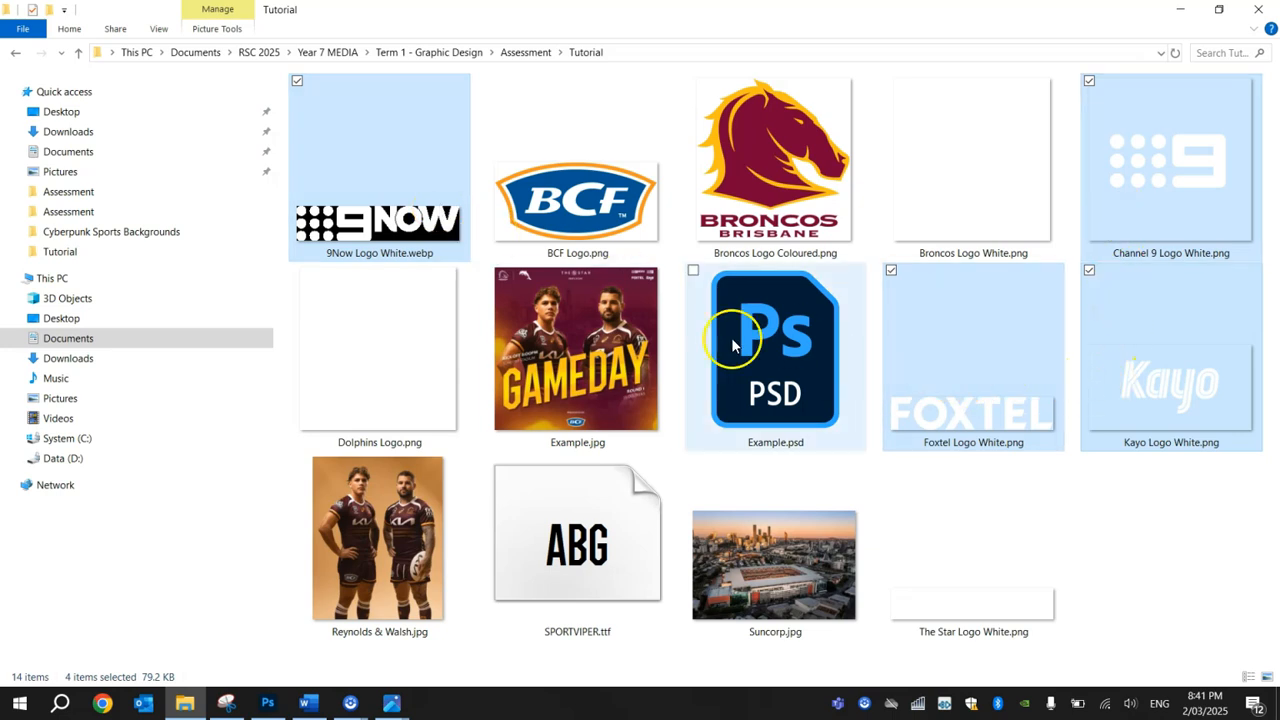
drag(377, 222, 400, 390)
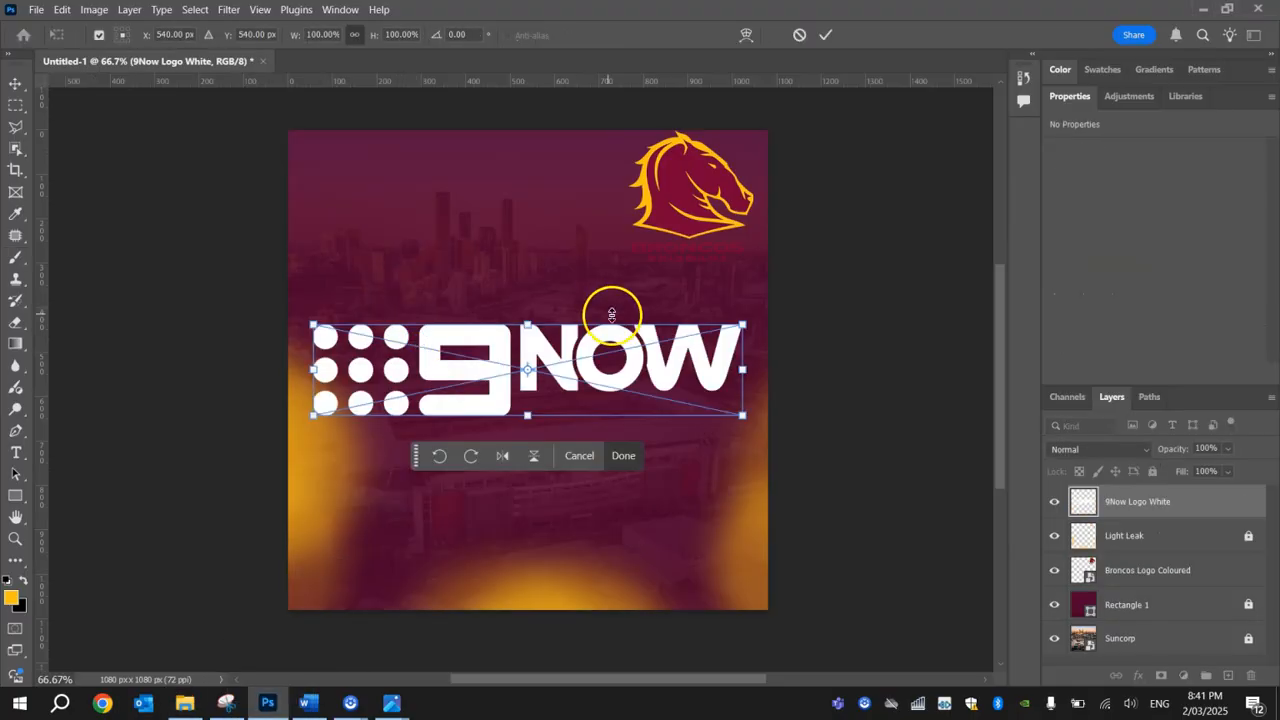
click(825, 37)
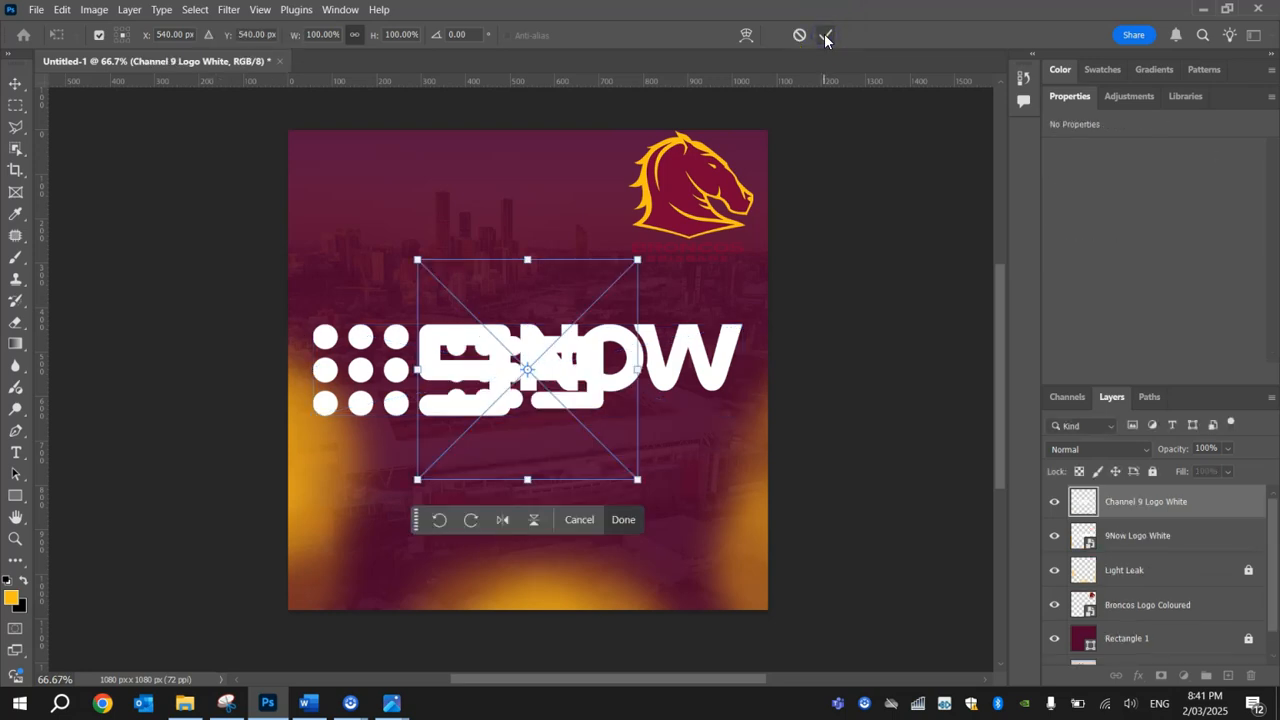
click(826, 38)
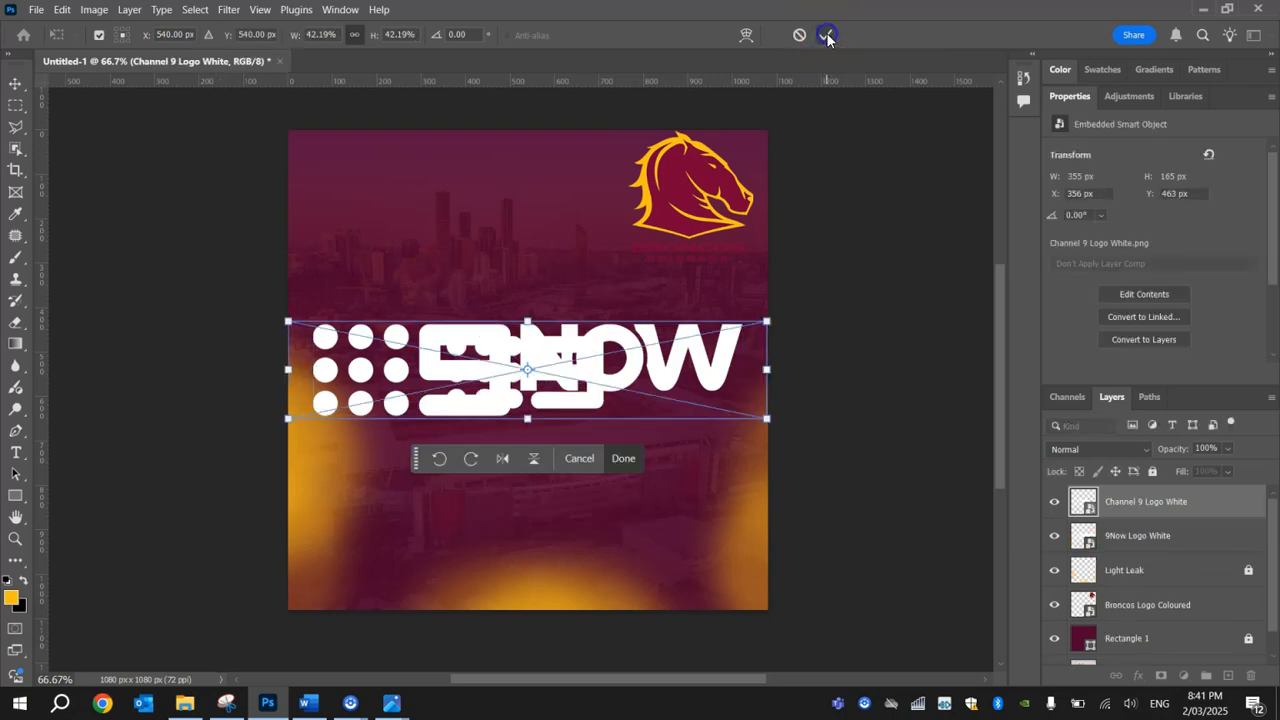
click(826, 37)
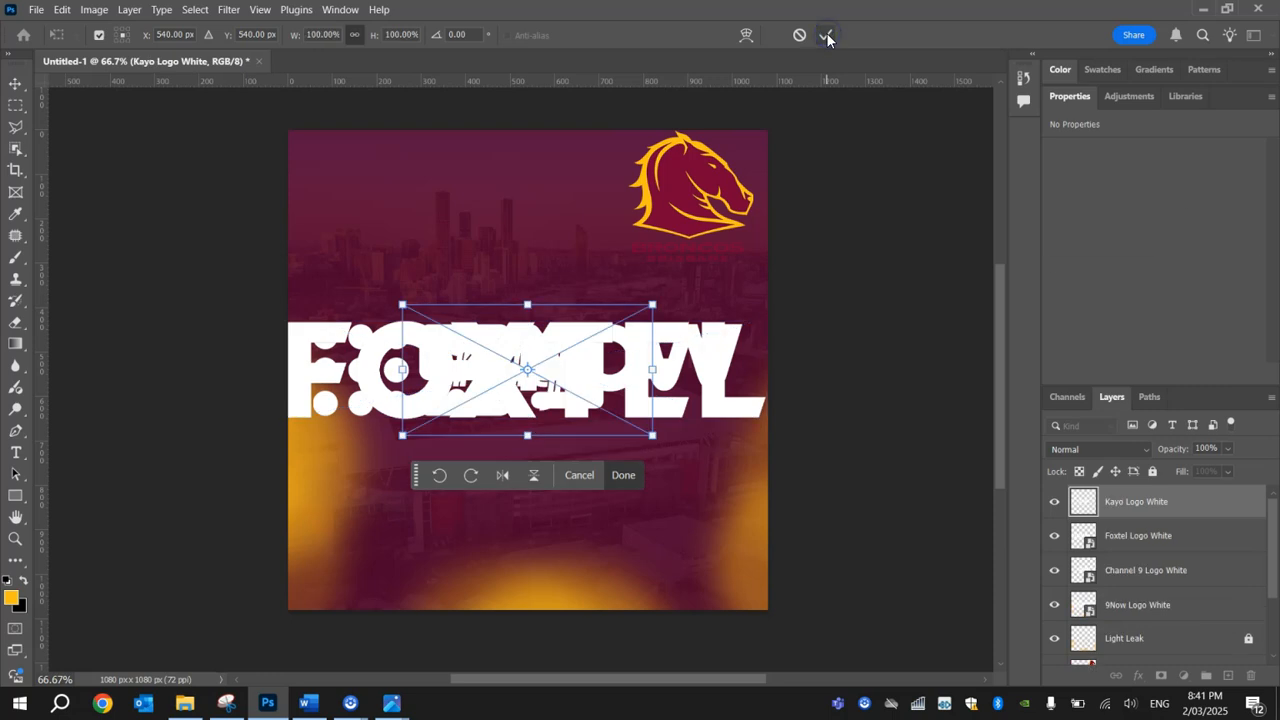
click(826, 37)
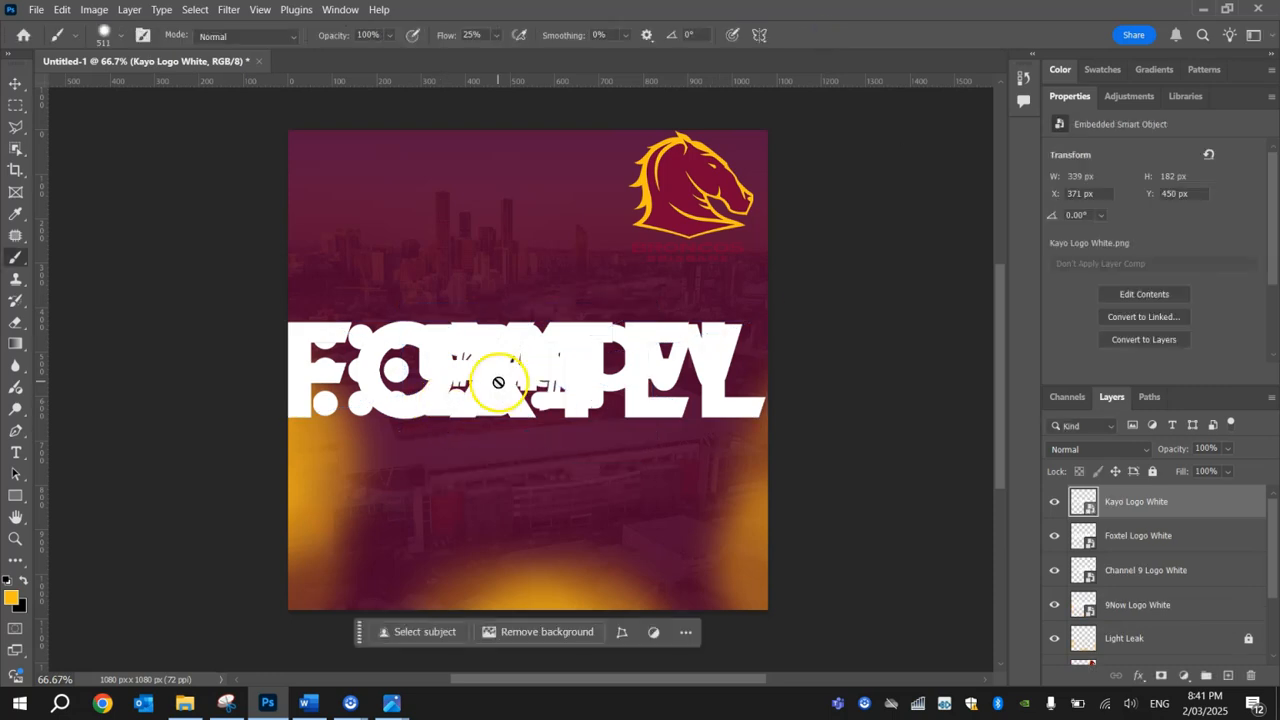
Step: Spread out the overlapping logos, with Kayo near the canvas's upper-left corner, Channel 9 above 9Now and Foxtel below it
click(9, 85)
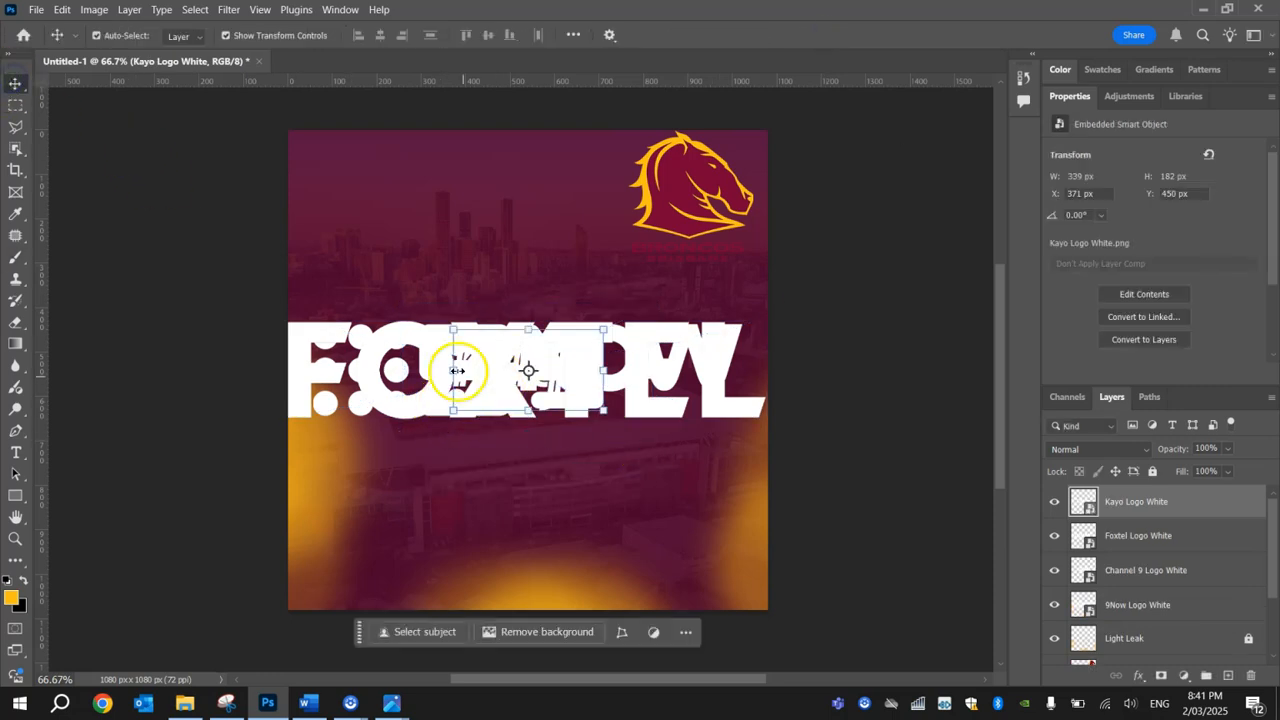
drag(523, 366, 363, 162)
drag(468, 373, 430, 274)
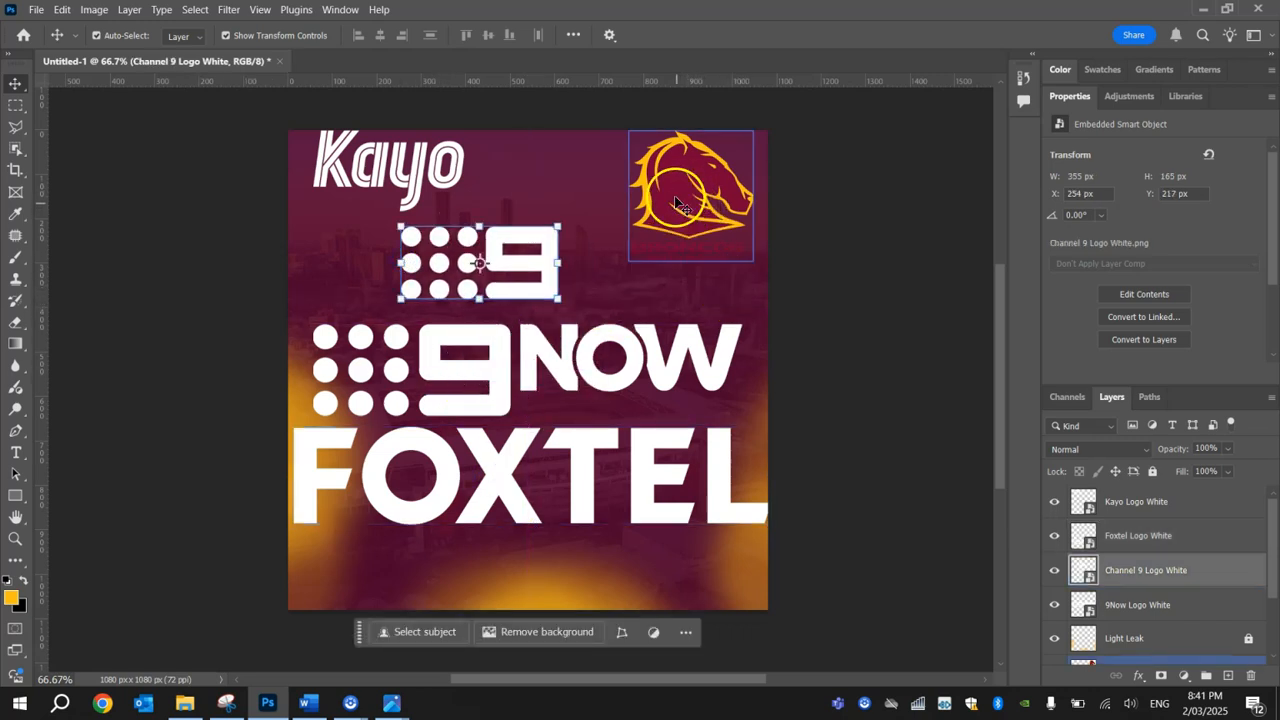
Step: Move the coloured Broncos logo to the bottom-left corner of the canvas, partly off its edge
drag(650, 195, 302, 608)
click(490, 262)
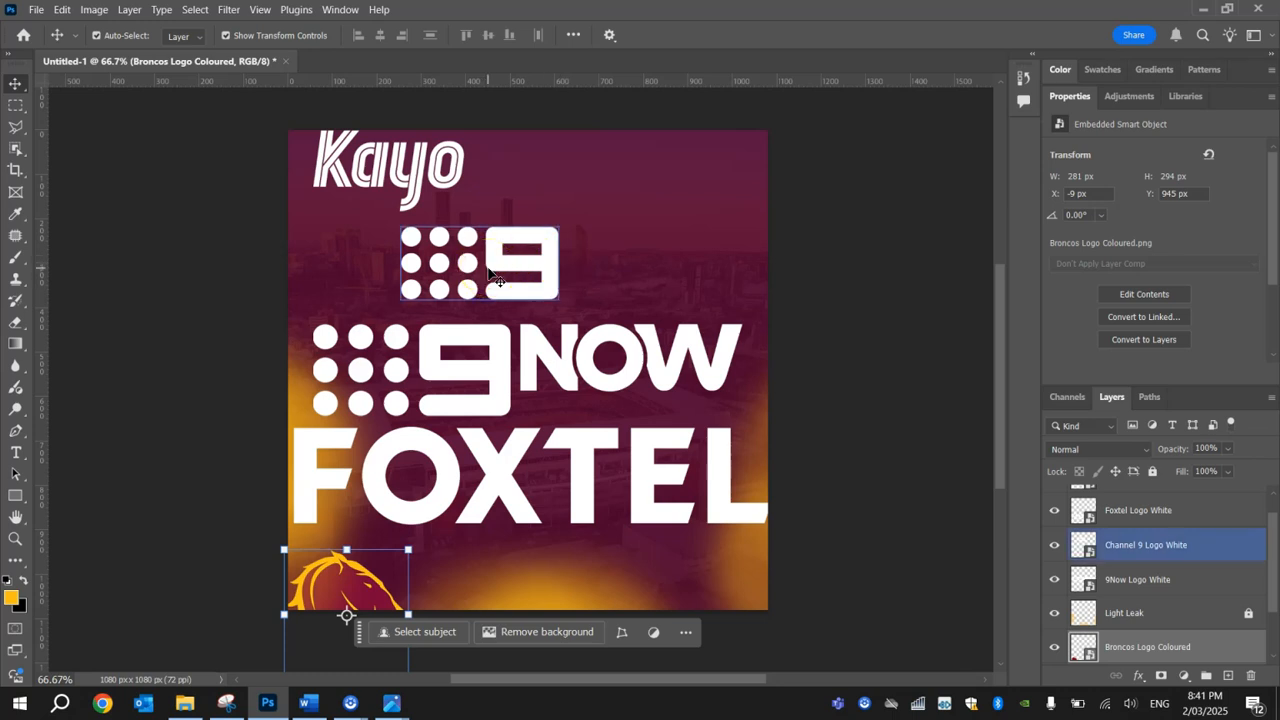
click(343, 606)
Step: Move the Kayo logo to the canvas's right side, to about X 726 px and Y 549 px
click(414, 195)
drag(412, 179, 412, 225)
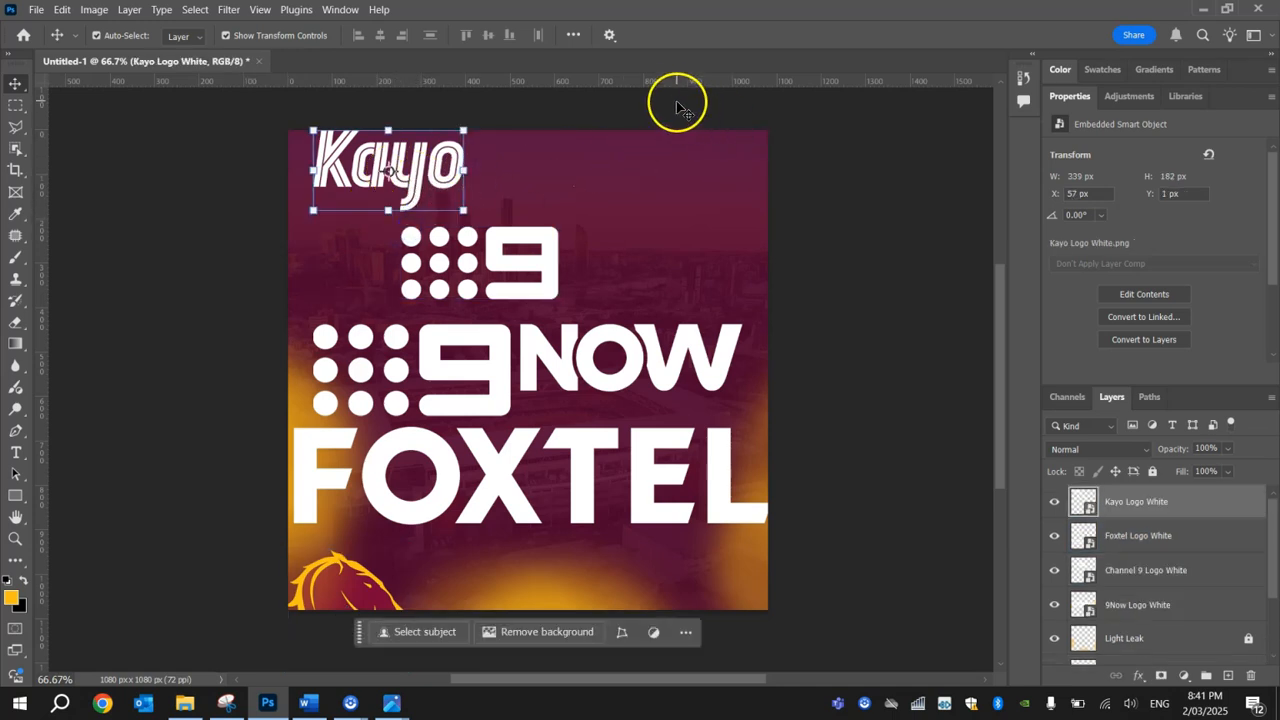
drag(457, 143, 745, 397)
Step: Add a horizontal guide about 34 px below the canvas's top edge and a vertical guide about 38 px inside its right edge
mouse_move(515, 83)
mouse_down()
mouse_move(517, 109)
mouse_move(514, 82)
mouse_up()
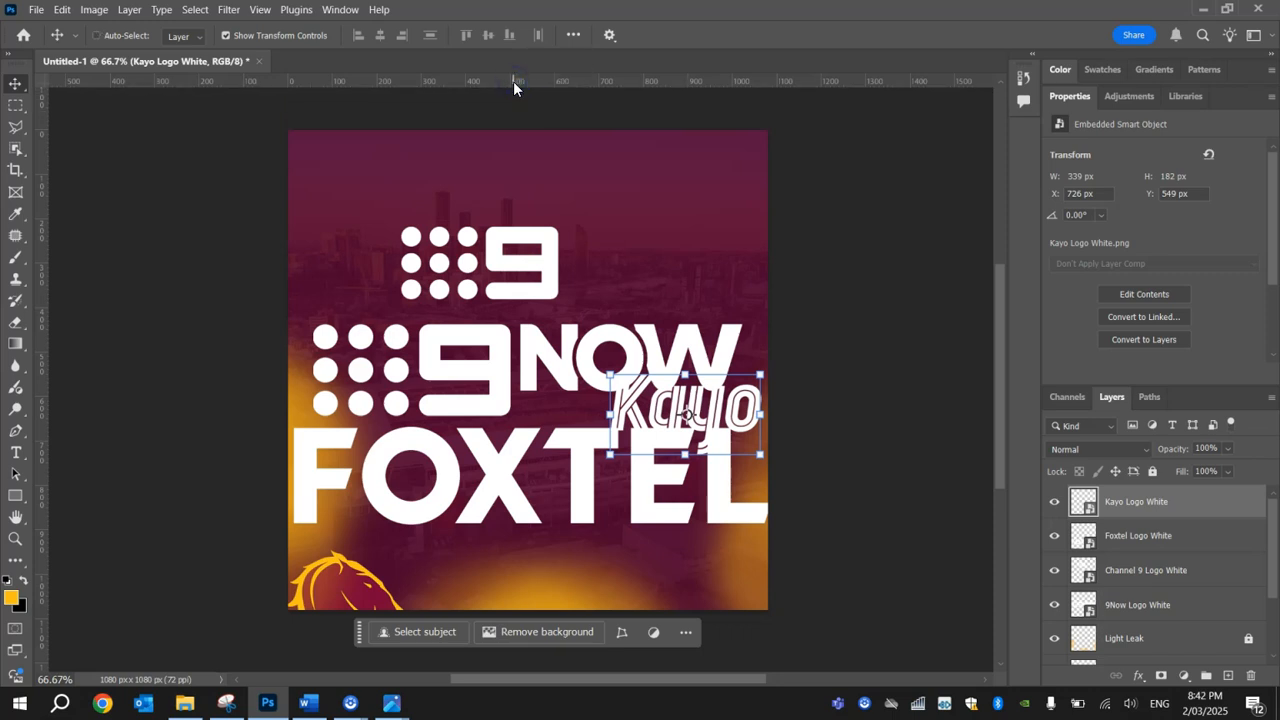
scroll(513, 81, up, 1)
key(ctrl+r)
key(ctrl+r)
key(ctrl+r)
key(ctrl+r)
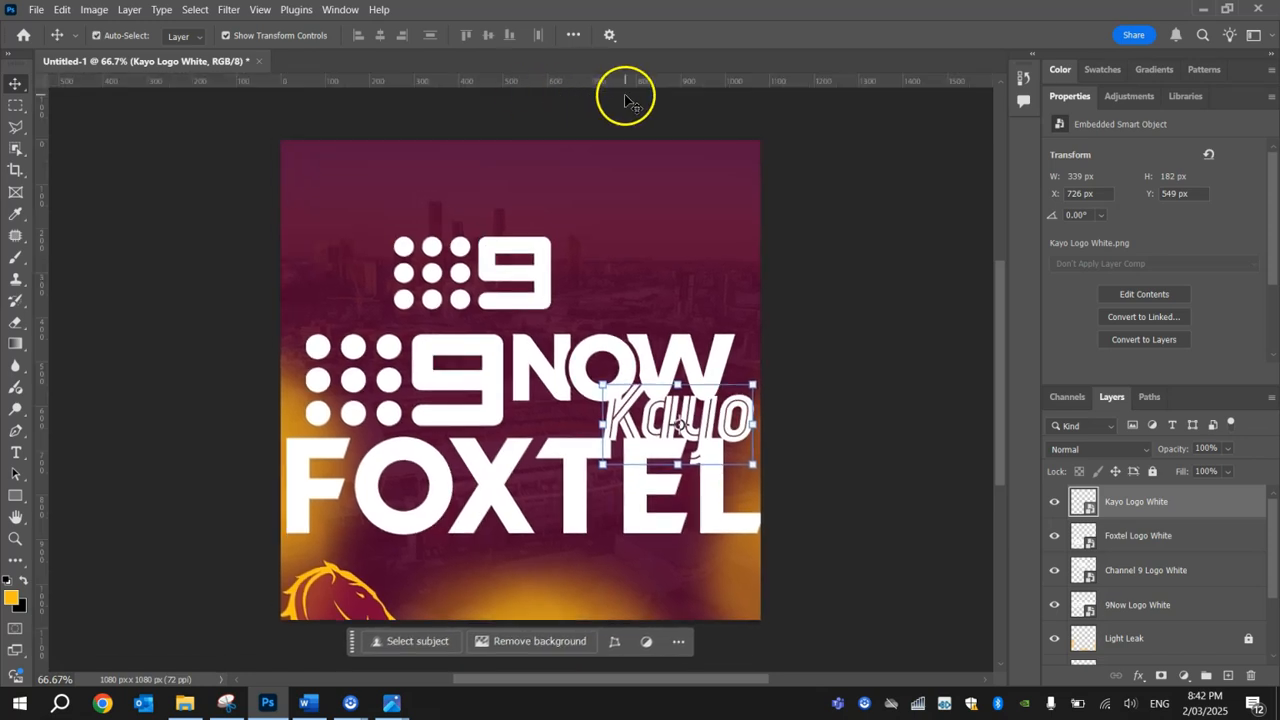
drag(661, 79, 659, 155)
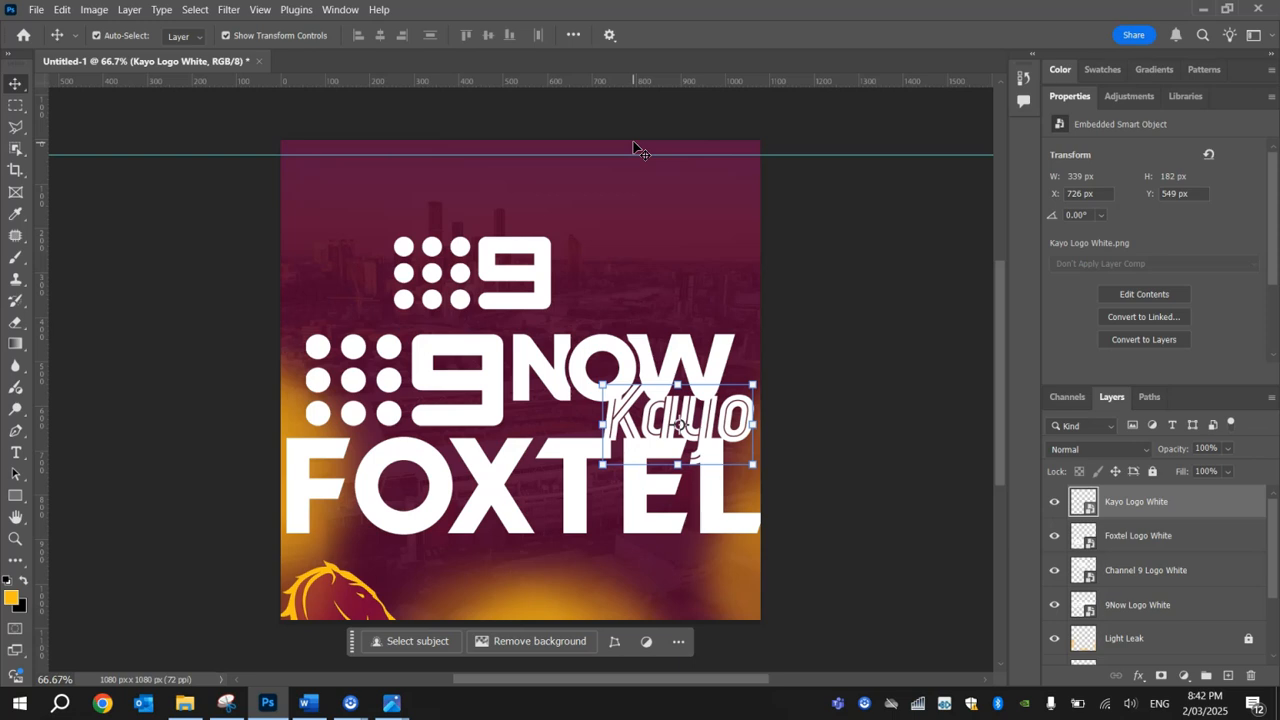
drag(45, 250, 745, 305)
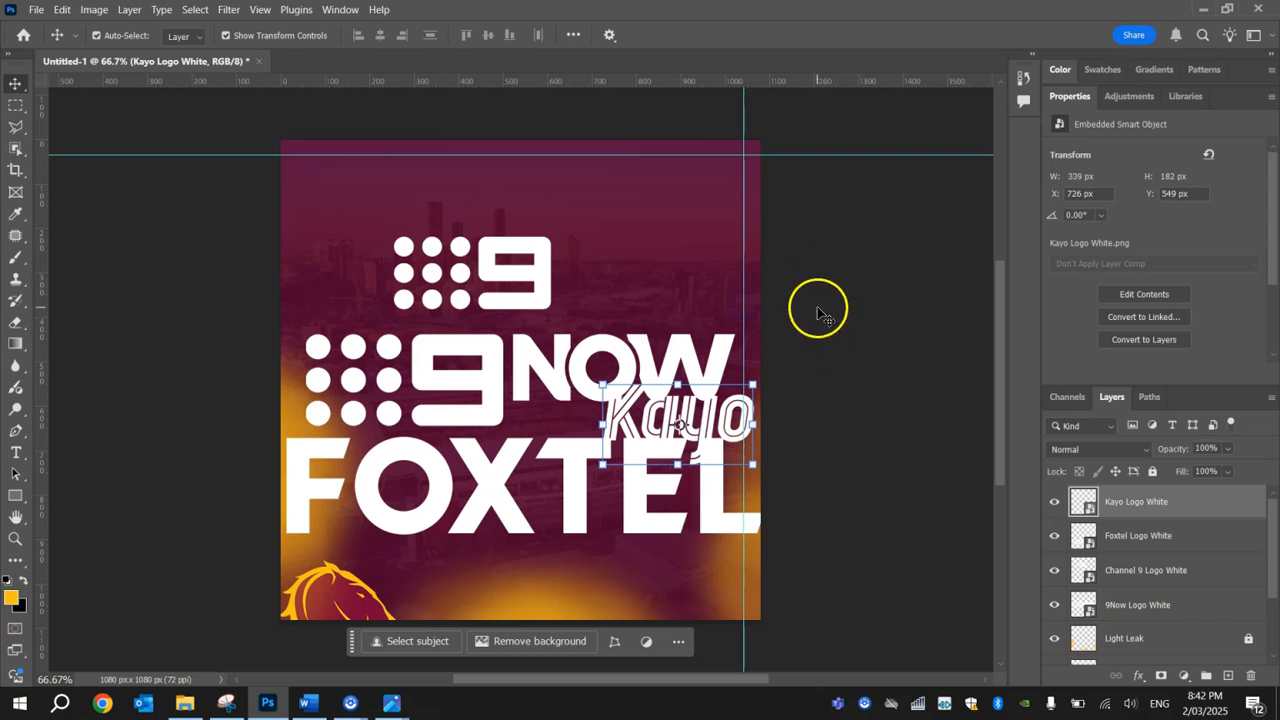
Step: Snap the 9Now logo into the corner where the guides meet and scale it down to a small sponsor logo
drag(491, 370, 500, 192)
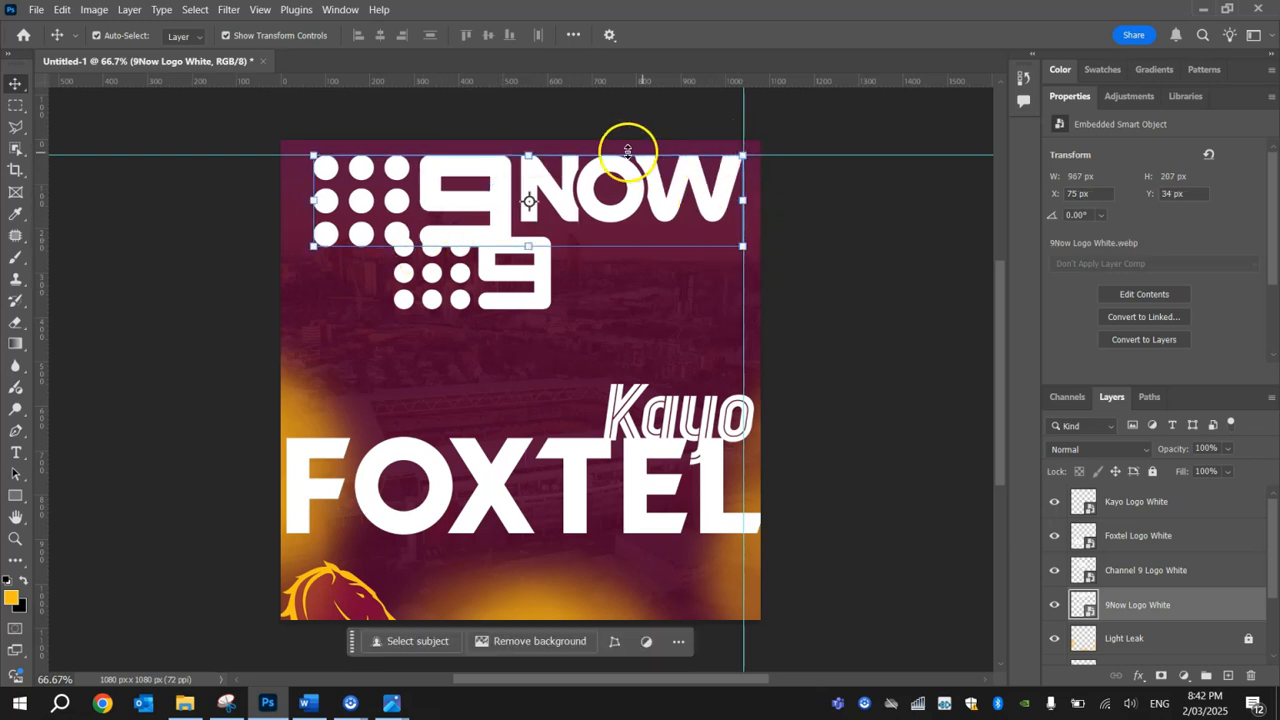
drag(314, 246, 698, 195)
click(828, 35)
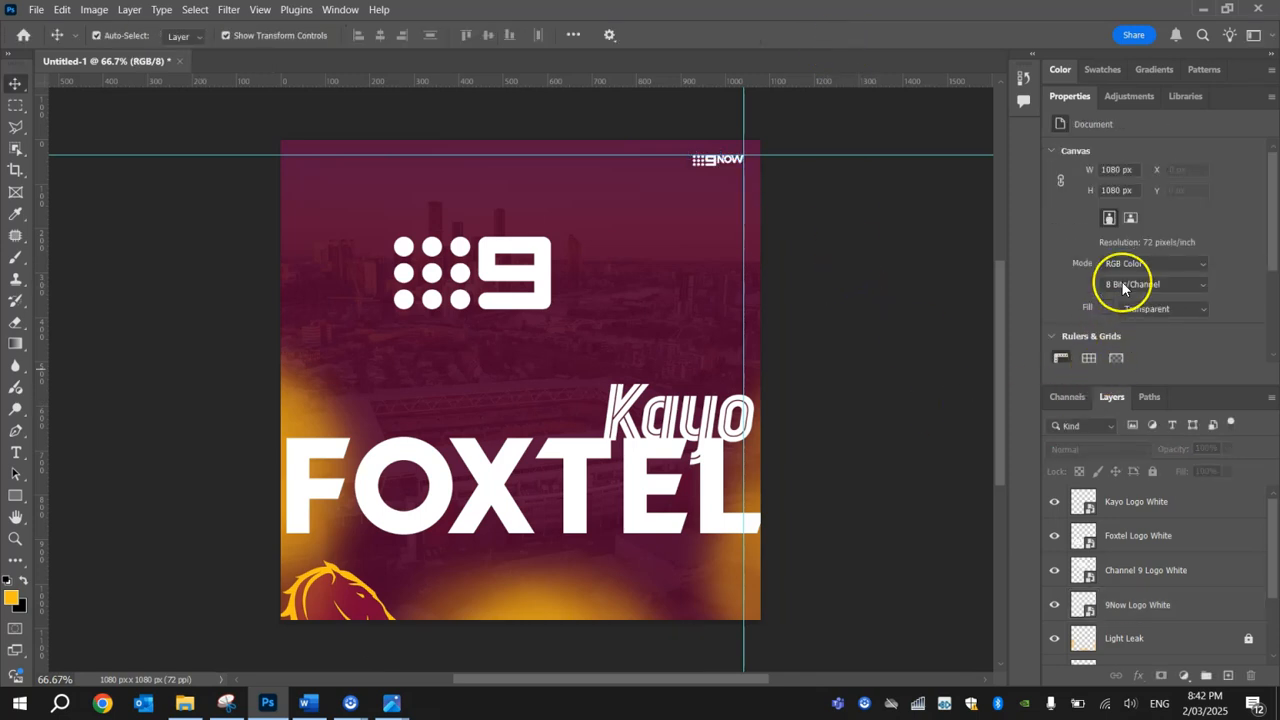
Step: Move the Foxtel logo up beneath 9Now and scale it down to roughly the same width
click(628, 505)
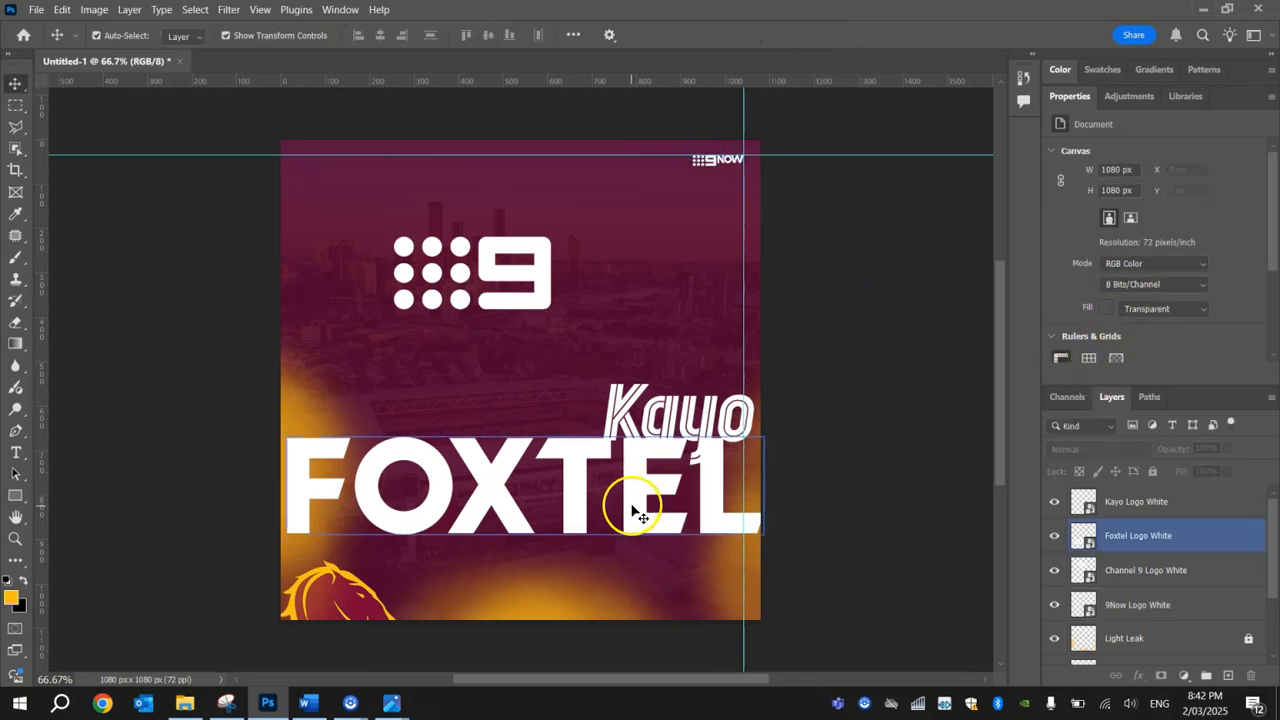
drag(633, 511, 612, 244)
drag(264, 274, 697, 215)
click(826, 36)
click(900, 262)
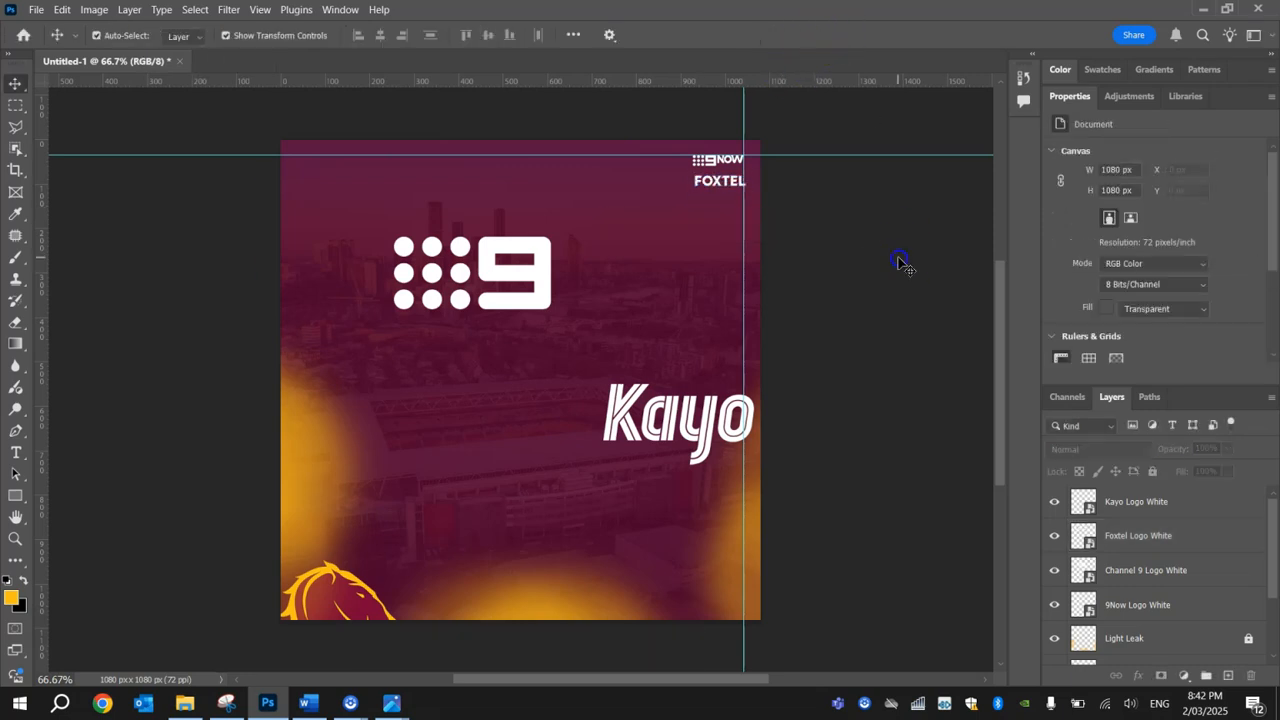
Step: Align the small Foxtel logo under 9Now with its right edge on the vertical guide, at about X 928 px and Y 80 px
click(727, 160)
scroll(727, 160, up, 6)
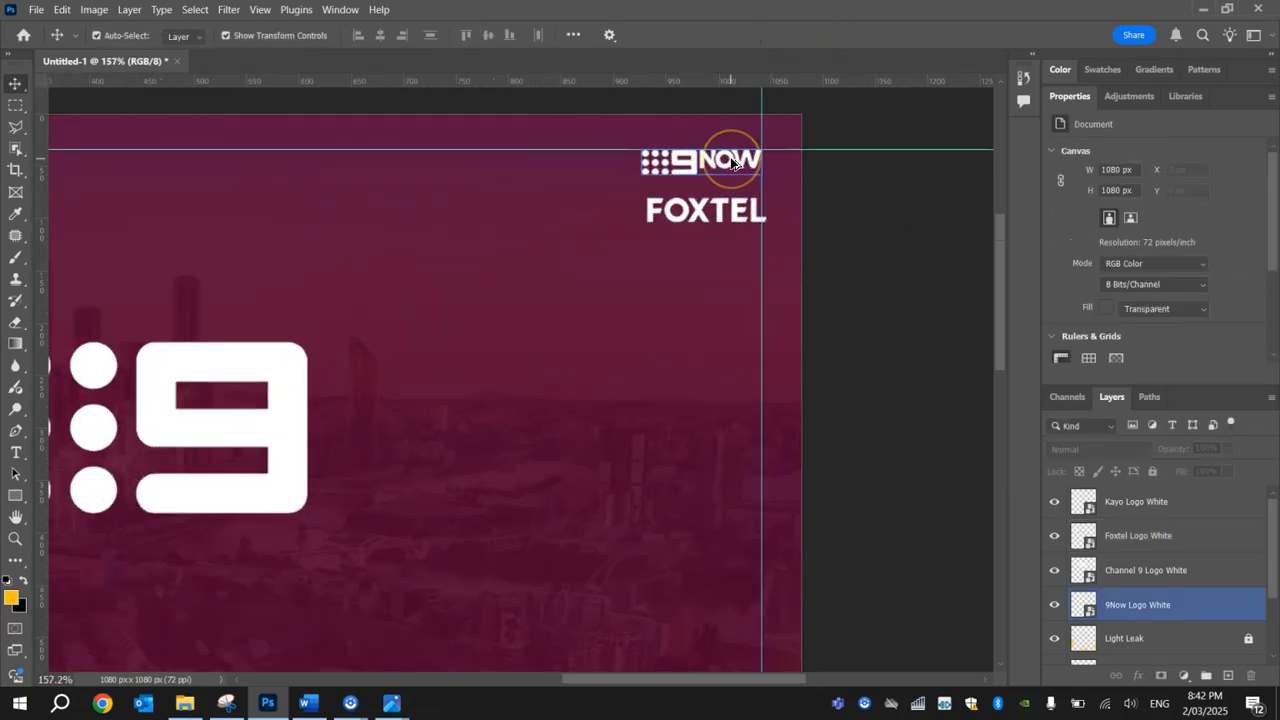
drag(740, 257, 733, 250)
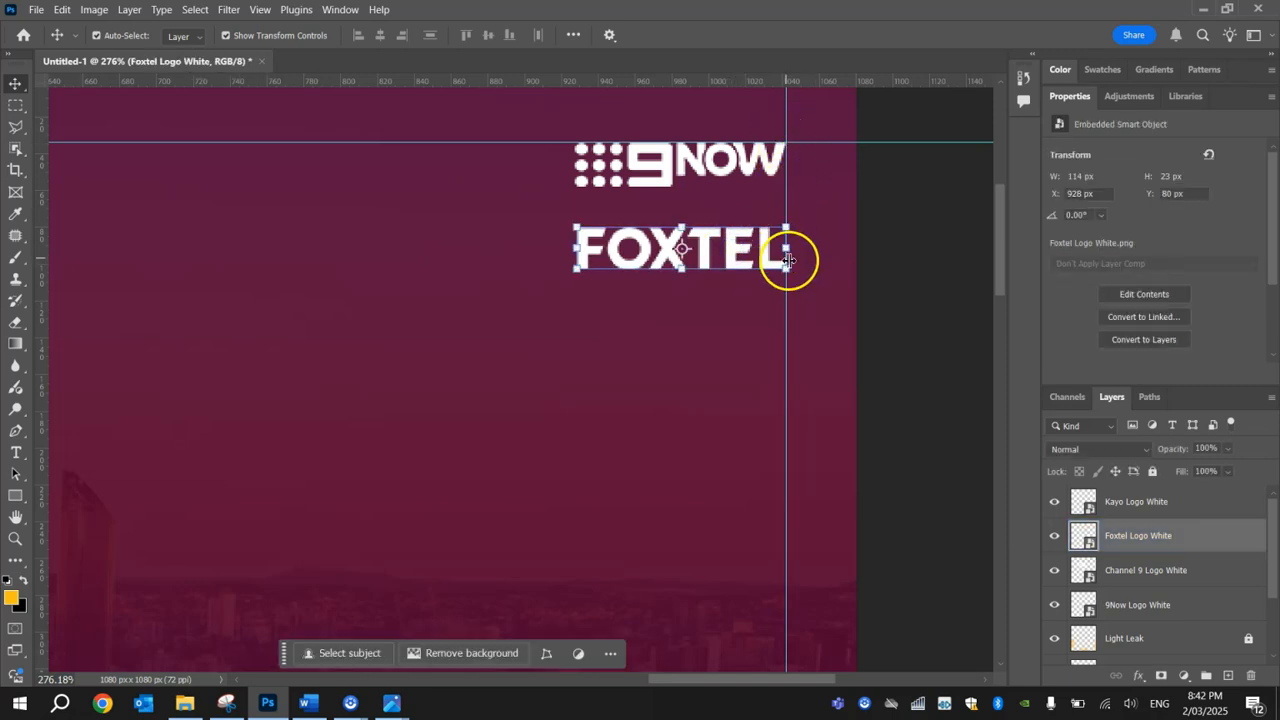
click(897, 205)
Step: Scale the Channel 9 logo down to about 53 by 24 px, matching the 9Now logo's height, and leave it below the other logos
scroll(886, 250, down, 3)
drag(171, 471, 431, 341)
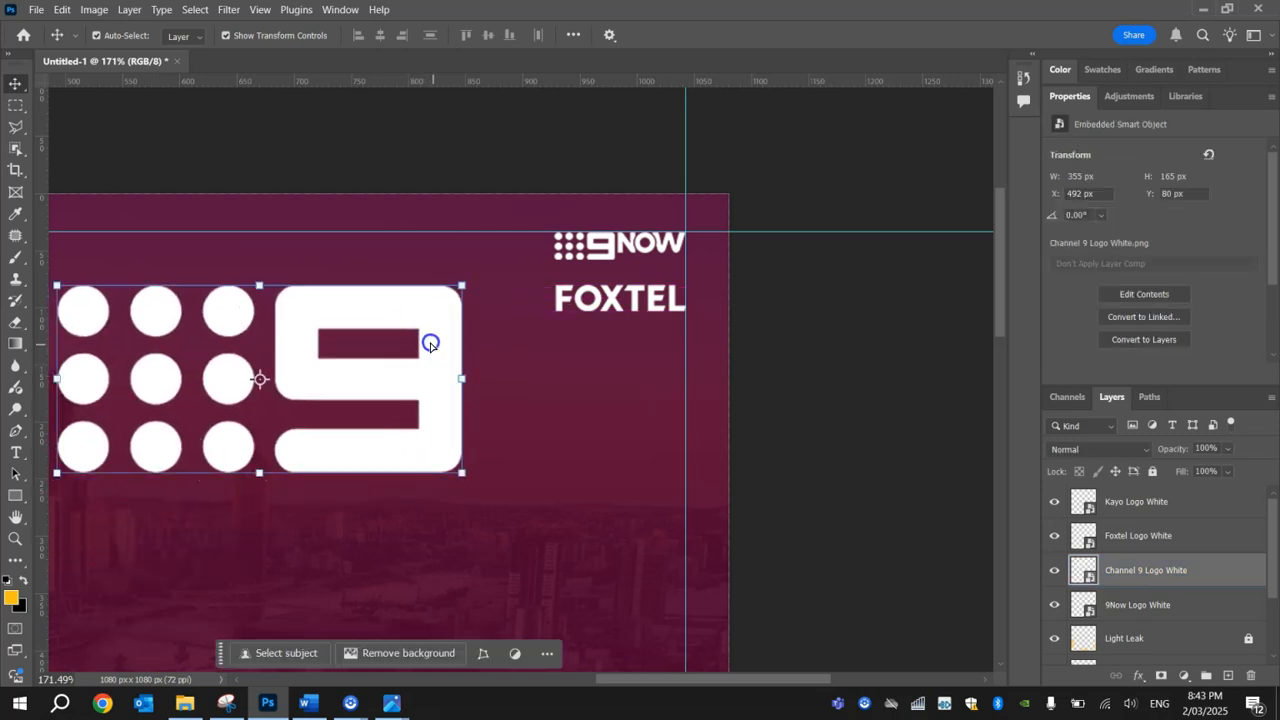
drag(462, 477, 569, 538)
drag(657, 148, 453, 172)
scroll(241, 575, down, 2)
drag(380, 220, 408, 207)
drag(463, 168, 457, 355)
click(826, 35)
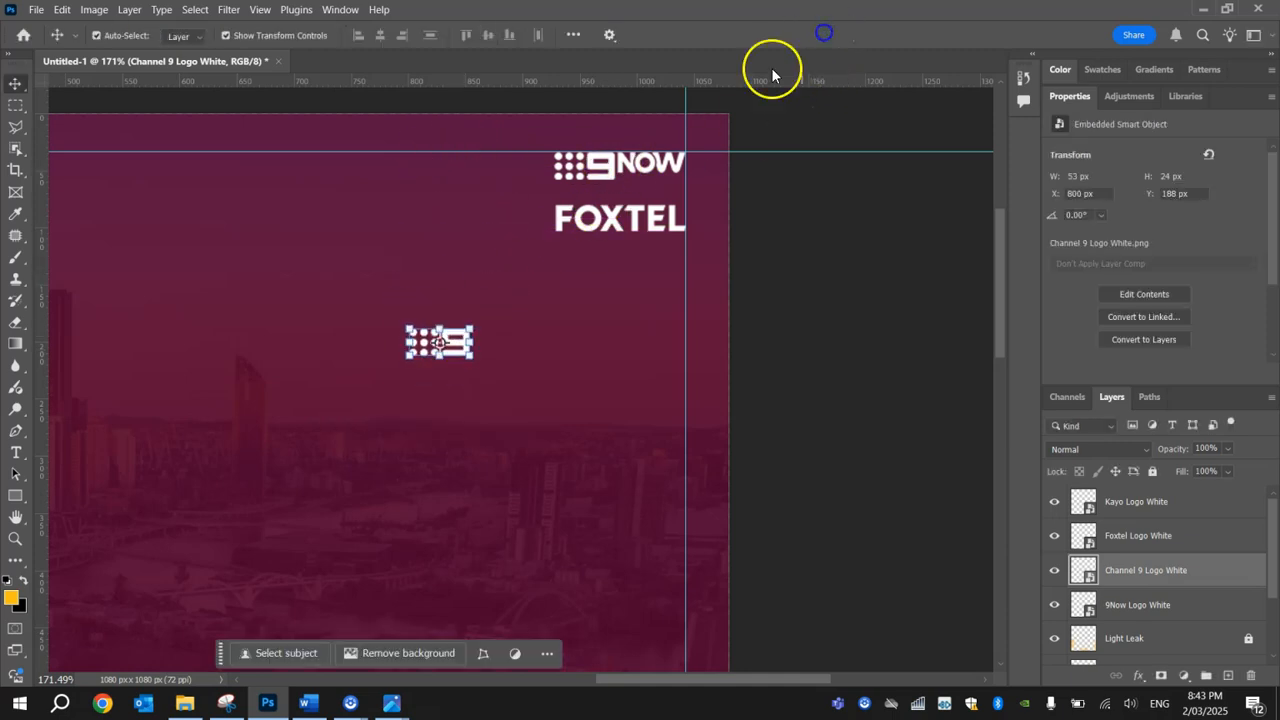
Step: Shift the 9Now and Foxtel logos left together and place the Channel 9 logo where the guides meet
click(608, 171)
click(608, 218)
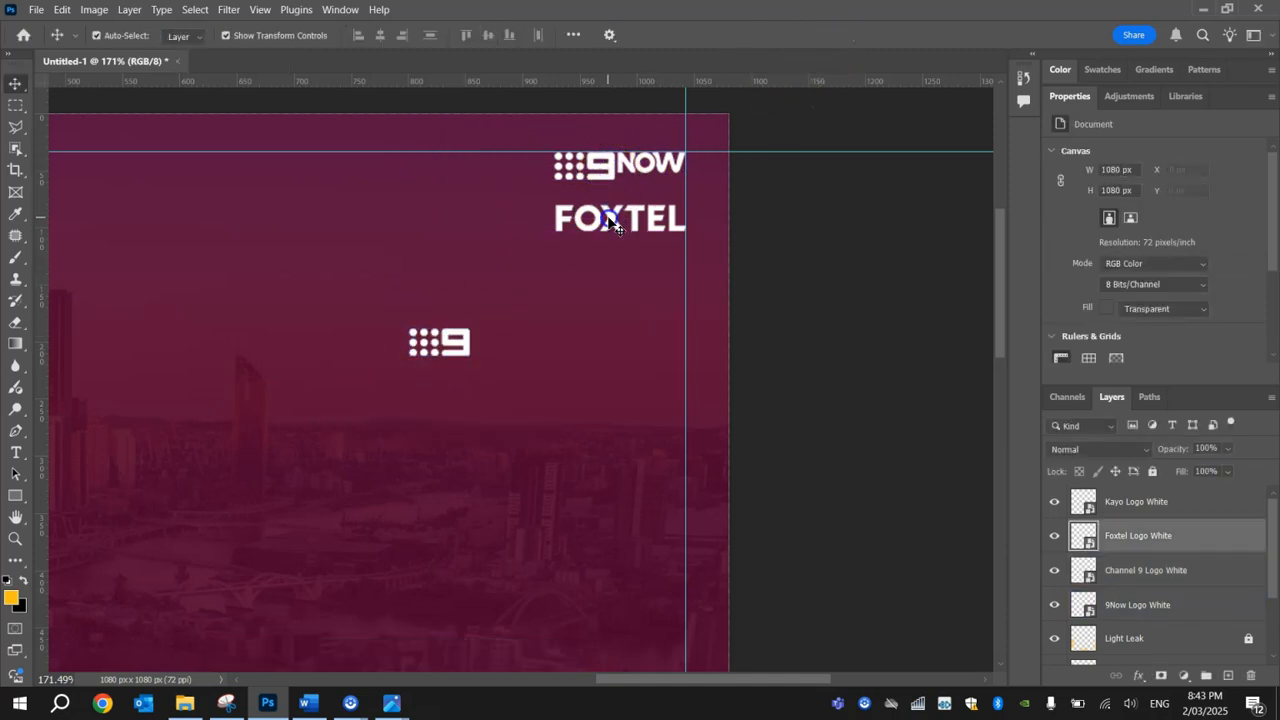
shift+click(612, 177)
key(Left)
key(Left)
key(Left)
key(Left)
key(Left)
key(Left)
key(Left)
key(Left)
key(Left)
key(Left)
key(Left)
key(Left)
key(Left)
key(Left)
key(Left)
key(Left)
key(Left)
key(Left)
key(Left)
key(Left)
key(Left)
key(Left)
key(Left)
key(Left)
key(Left)
key(Left)
key(Left)
key(Left)
key(Left)
key(Left)
key(Left)
key(Left)
key(Left)
key(Left)
key(Left)
key(Left)
key(Left)
key(Left)
key(Left)
key(Left)
key(Left)
key(Left)
key(Left)
key(Left)
key(Left)
key(Left)
key(Left)
key(Left)
drag(443, 340, 668, 166)
click(828, 203)
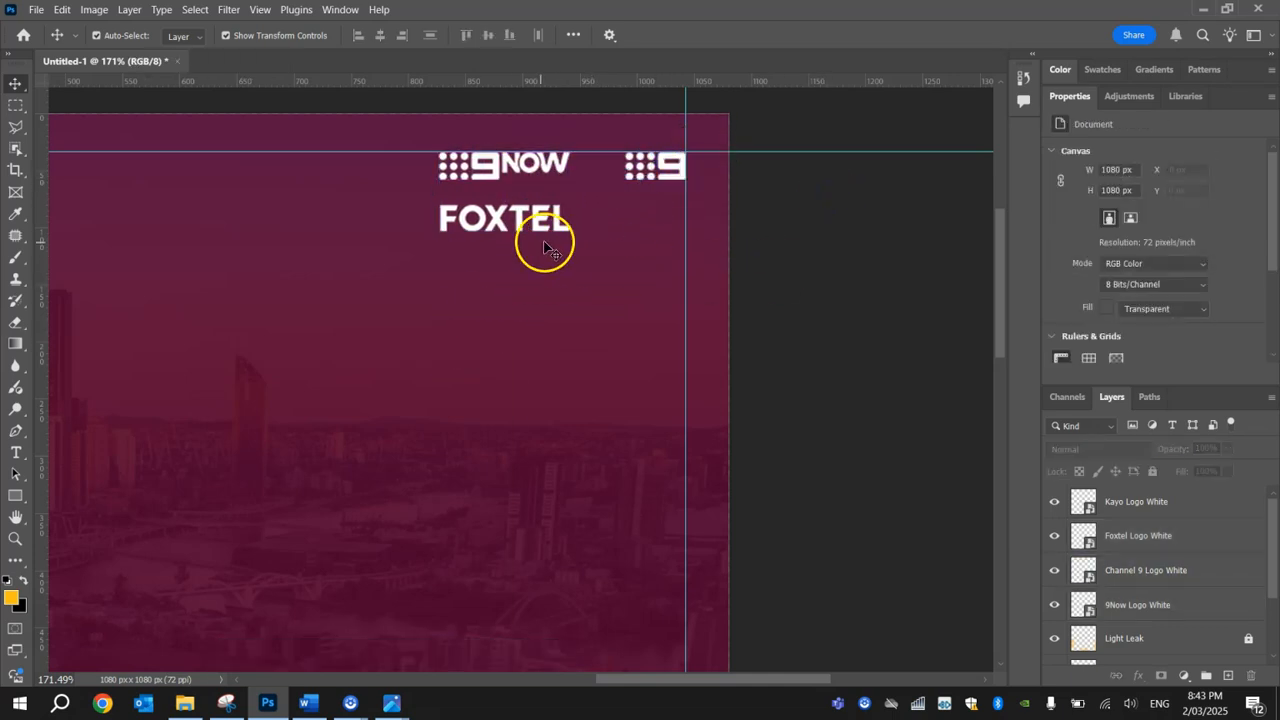
Step: Move the Kayo logo up to the sponsor group and scale it to about 18.75% beside Foxtel, under Channel 9
alt+scroll(312, 422, down, 3)
drag(345, 636, 334, 291)
drag(302, 437, 317, 424)
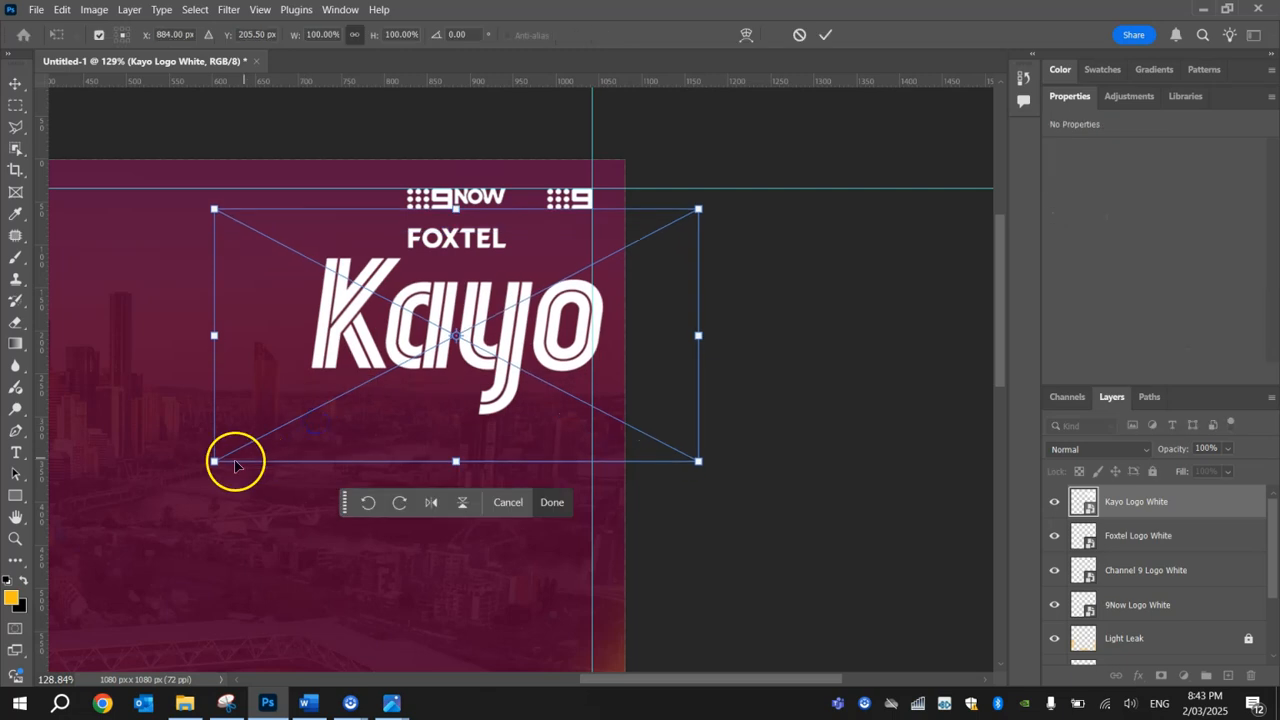
drag(212, 461, 523, 219)
click(507, 207)
click(565, 245)
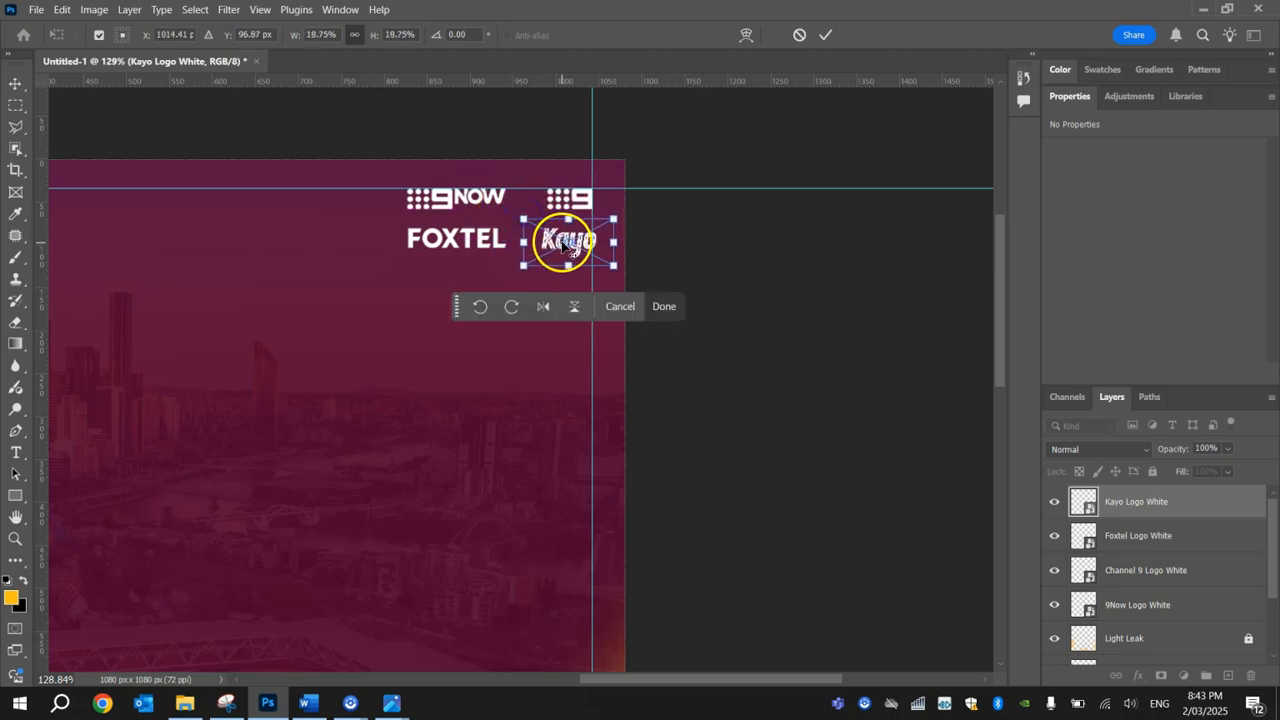
Step: Fine-tune the Kayo logo against the vertical guide in line with Foxtel and reduce its scale to about 17.29%
scroll(578, 243, up, 3)
mouse_move(574, 262)
mouse_down()
mouse_move(584, 256)
mouse_move(582, 272)
mouse_move(572, 252)
mouse_move(572, 276)
mouse_up()
key(Right)
key(Right)
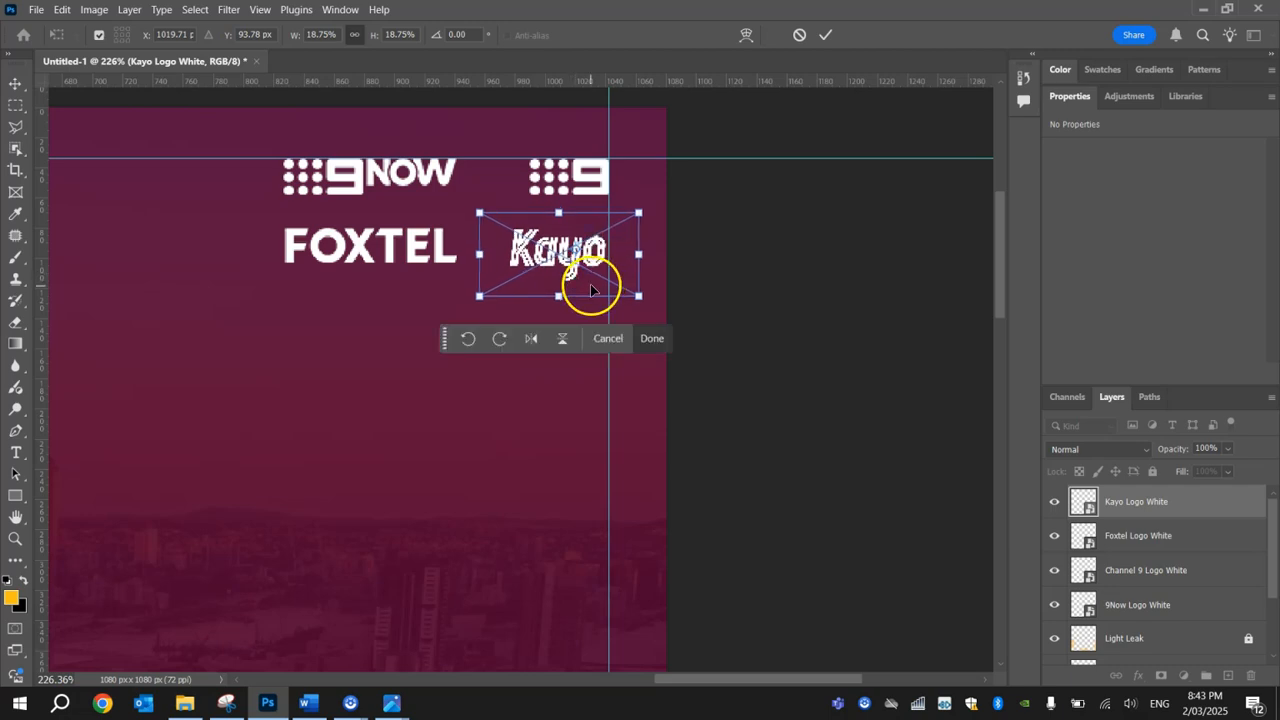
key(Left)
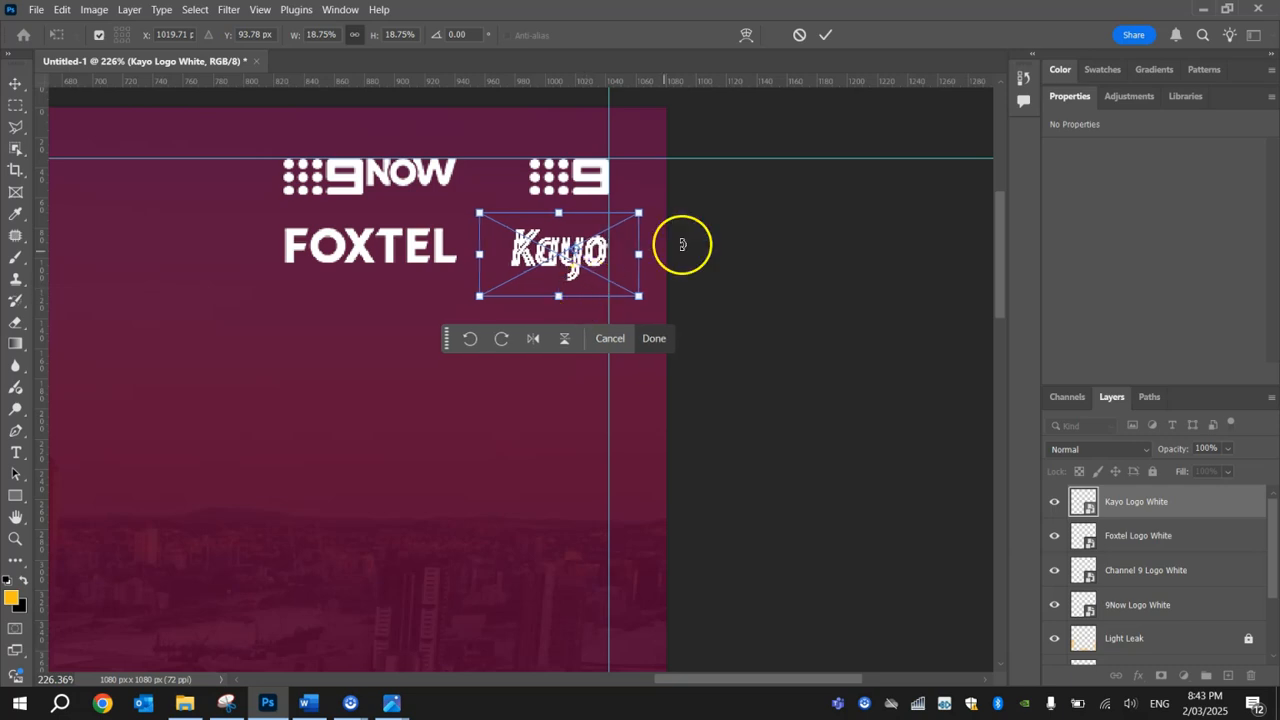
drag(489, 294, 492, 289)
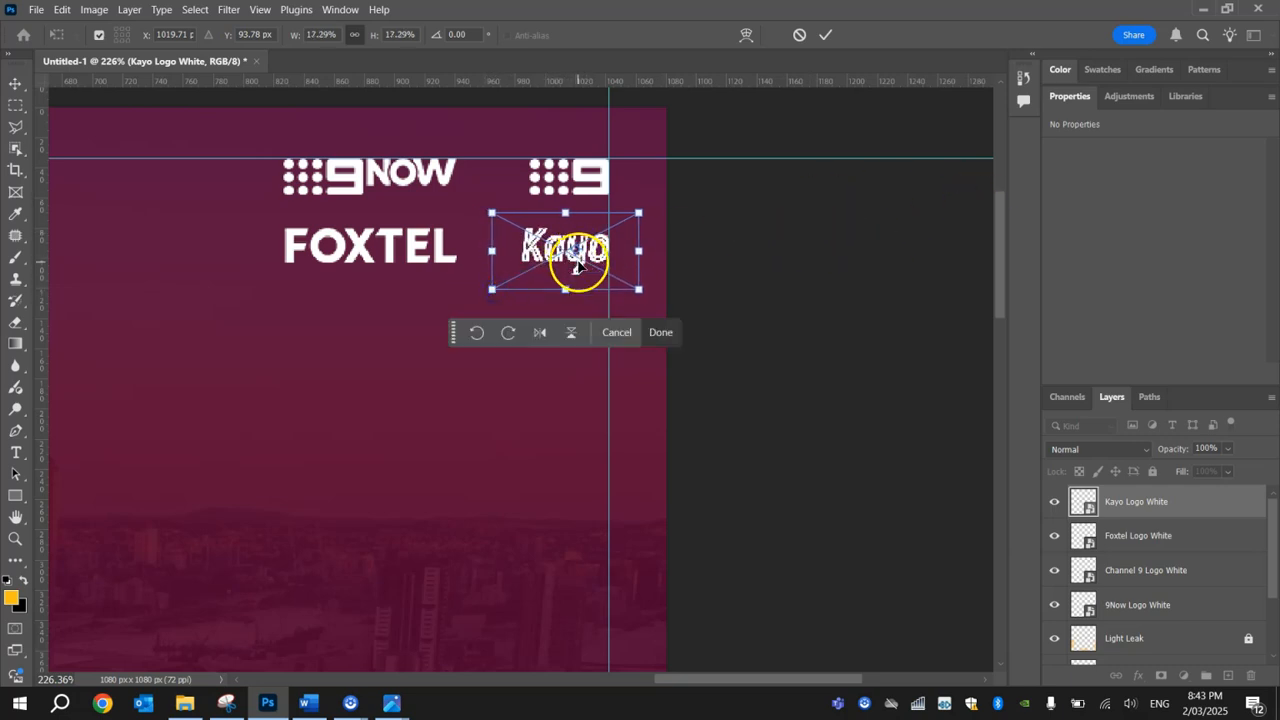
drag(581, 273, 582, 273)
click(825, 35)
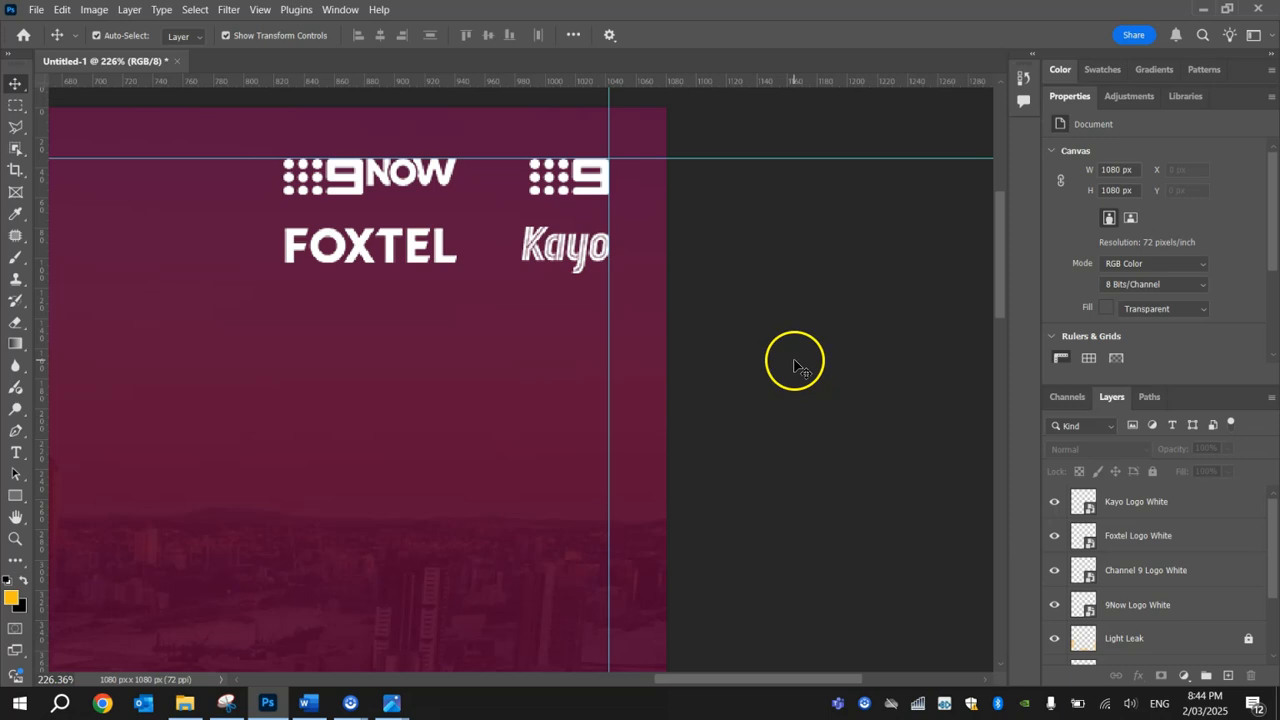
Step: Place The Star Logo White.png from the Tutorial folder on the poster and scale it to about 12.19%
scroll(791, 370, down, 6)
drag(383, 221, 563, 131)
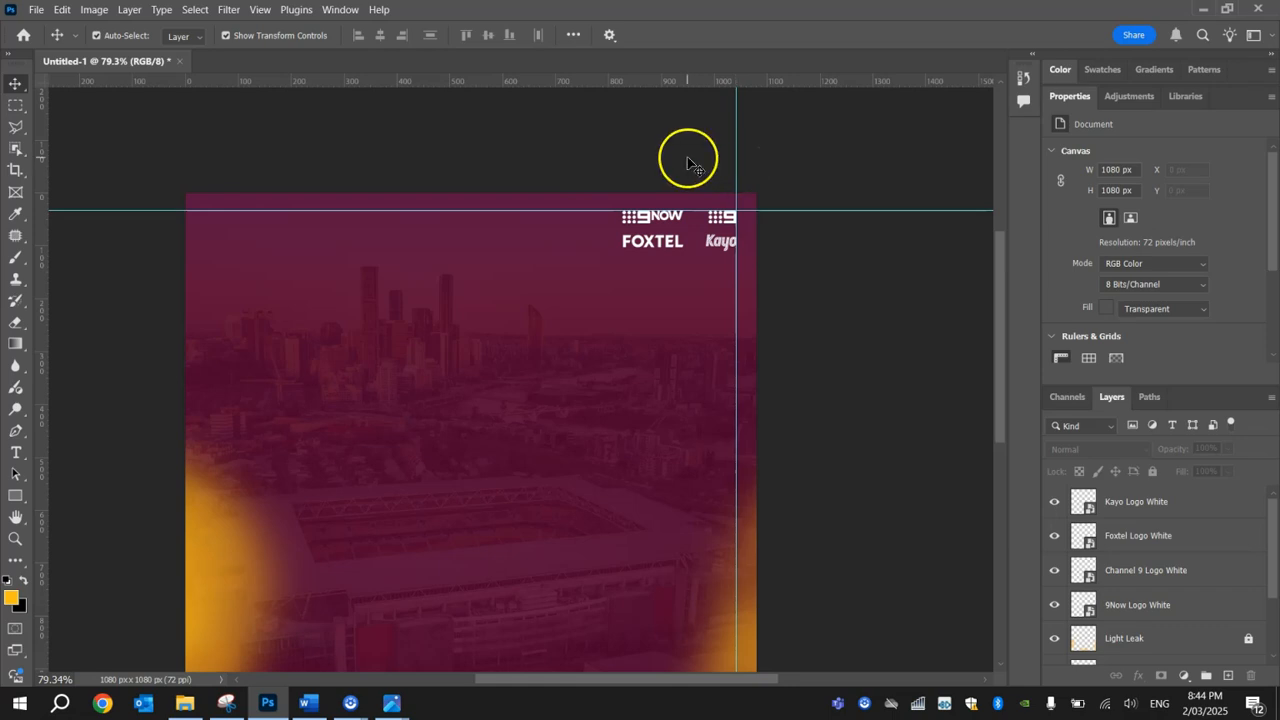
click(184, 703)
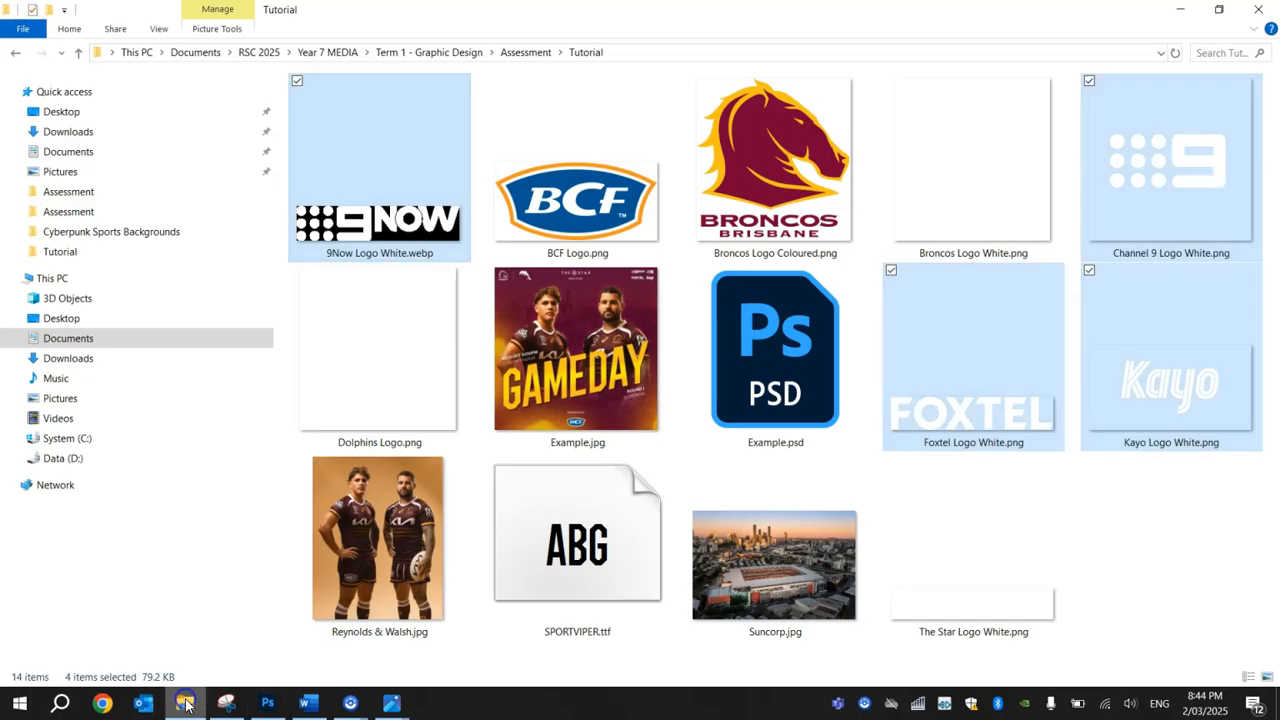
double_click(1001, 607)
drag(808, 714, 452, 350)
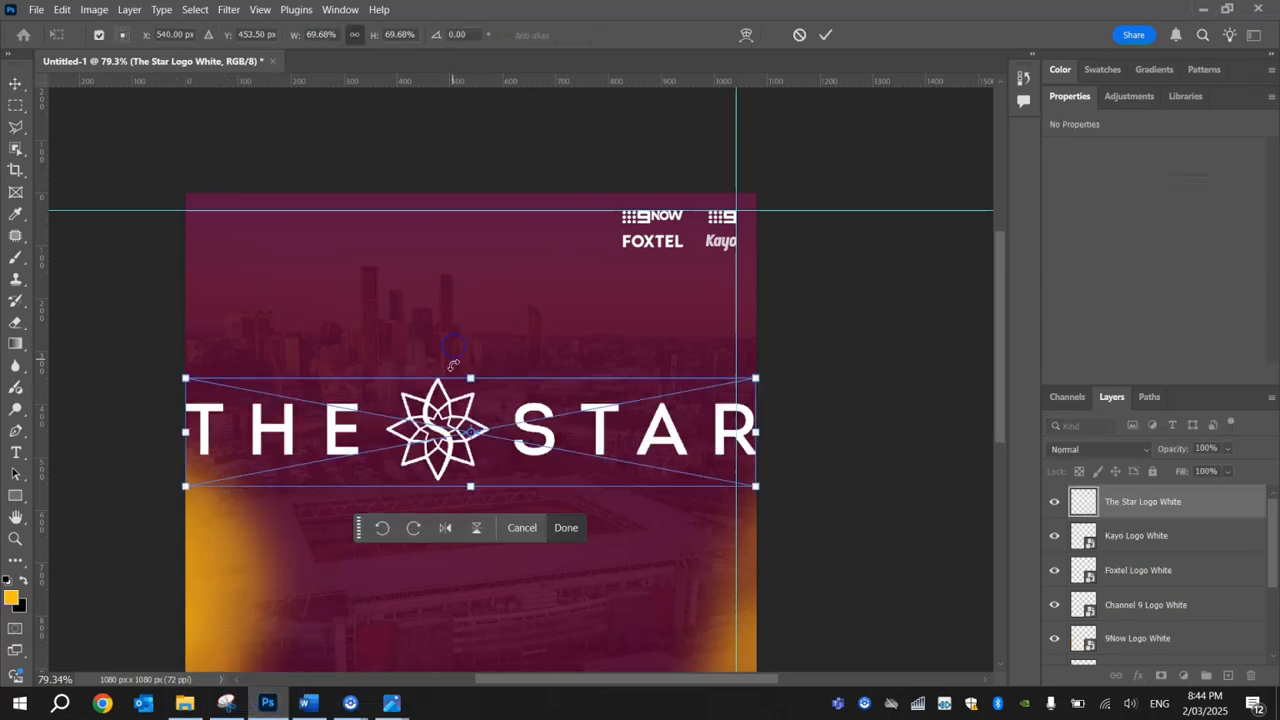
drag(184, 489, 420, 441)
scroll(485, 432, up, 3)
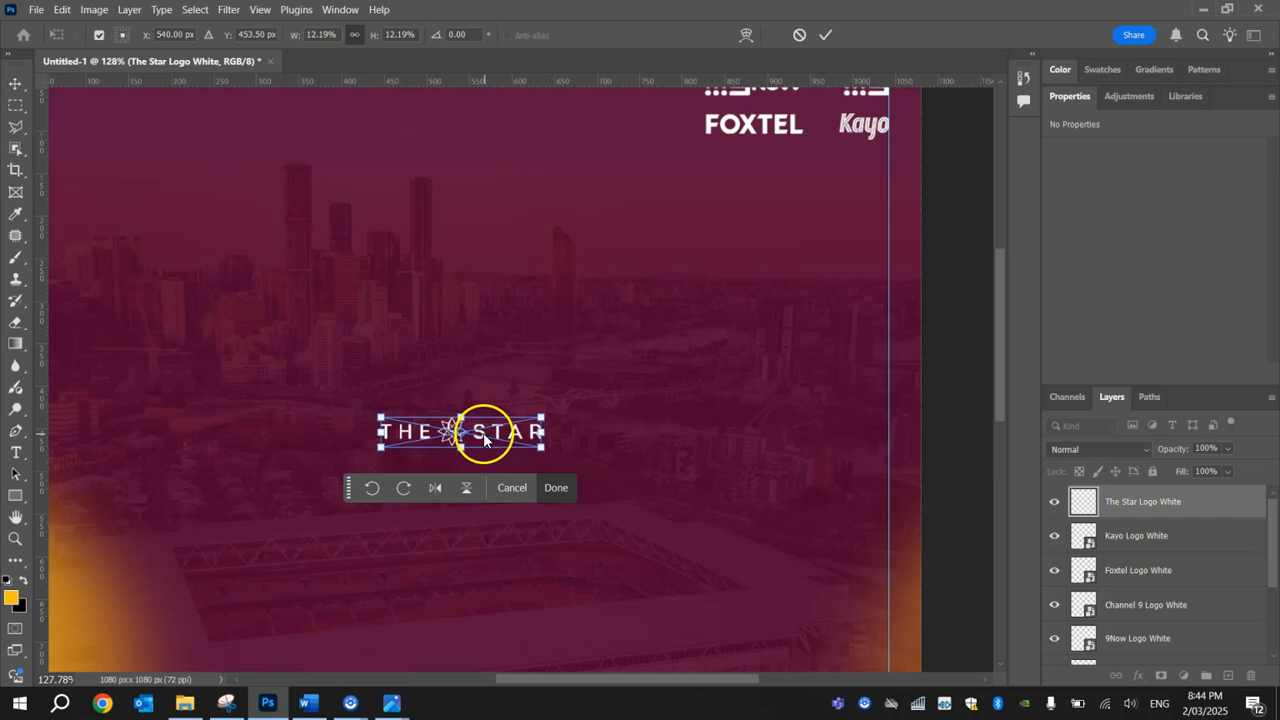
Step: Move The Star logo straight up to just under the horizontal guide, centred at about X 539.5, Y 52 px
click(832, 35)
drag(460, 432, 506, 204)
drag(503, 431, 492, 288)
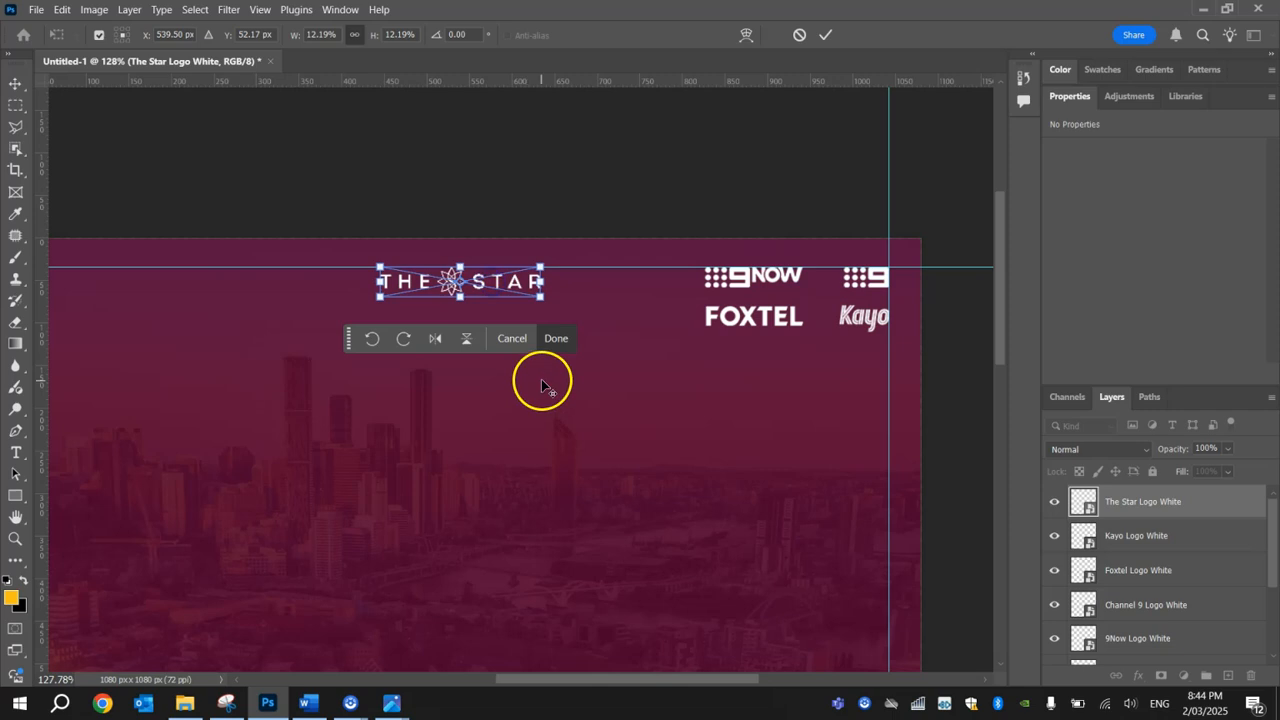
scroll(543, 380, down, 5)
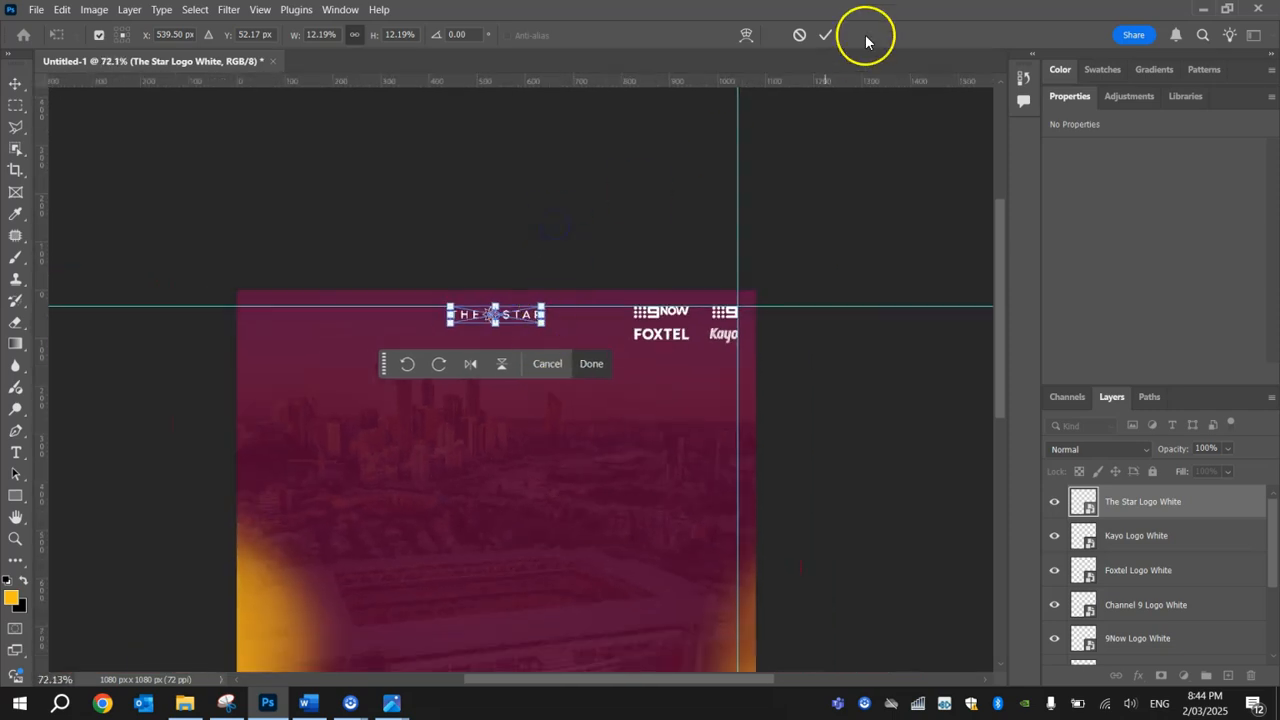
click(829, 35)
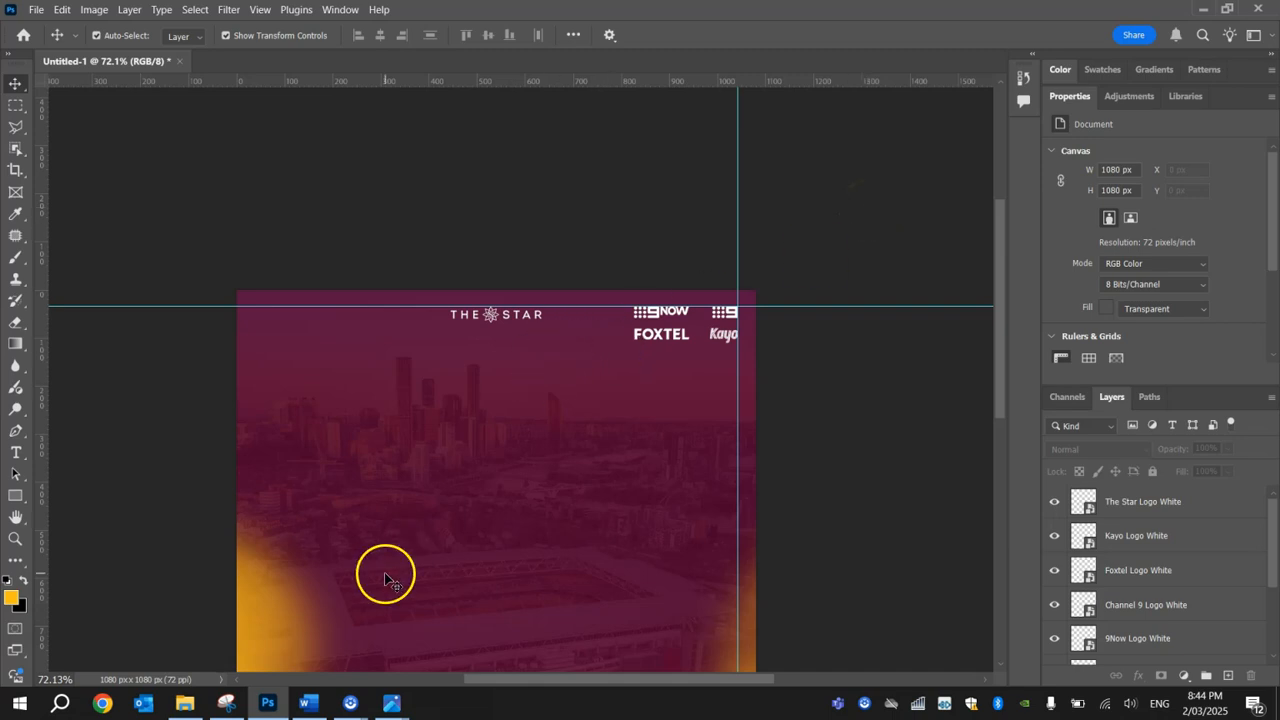
Step: Check the Example.jpg reference poster and add the text MATCH DAY below The Star logo
mouse_move(395, 708)
click(349, 651)
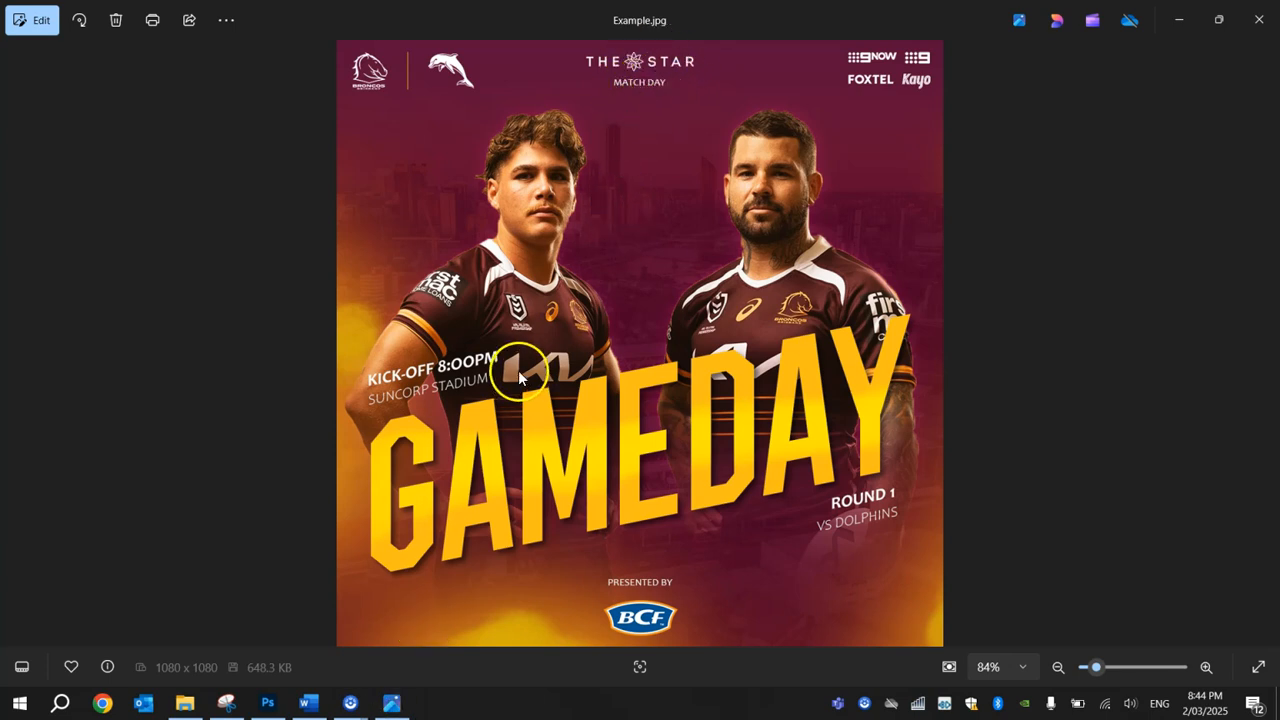
key(alt+Tab)
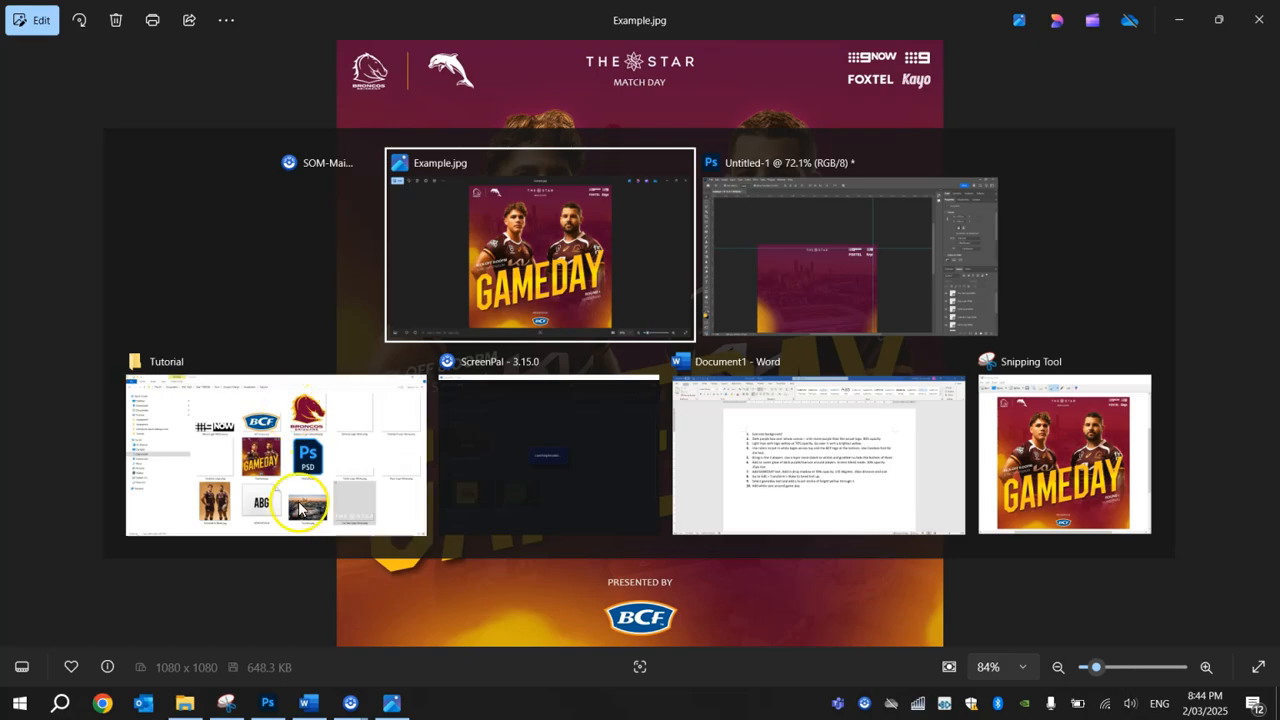
click(268, 704)
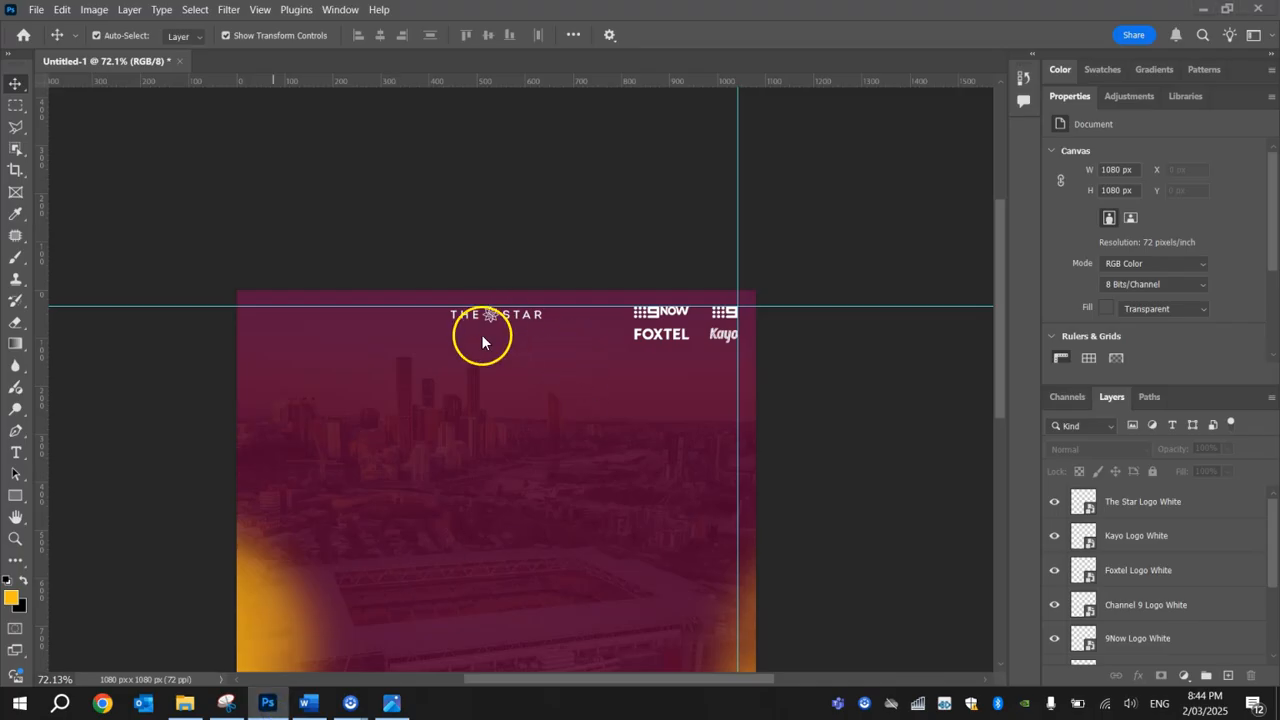
scroll(493, 327, up, 3)
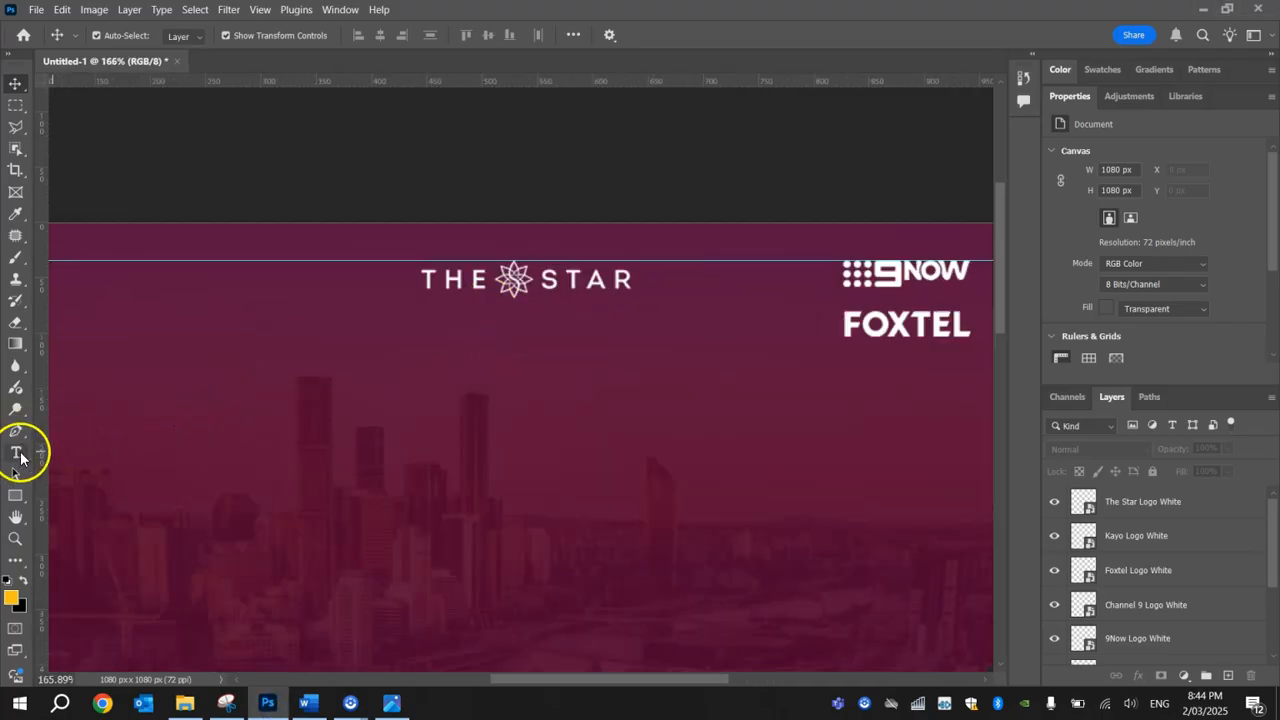
click(16, 455)
click(446, 368)
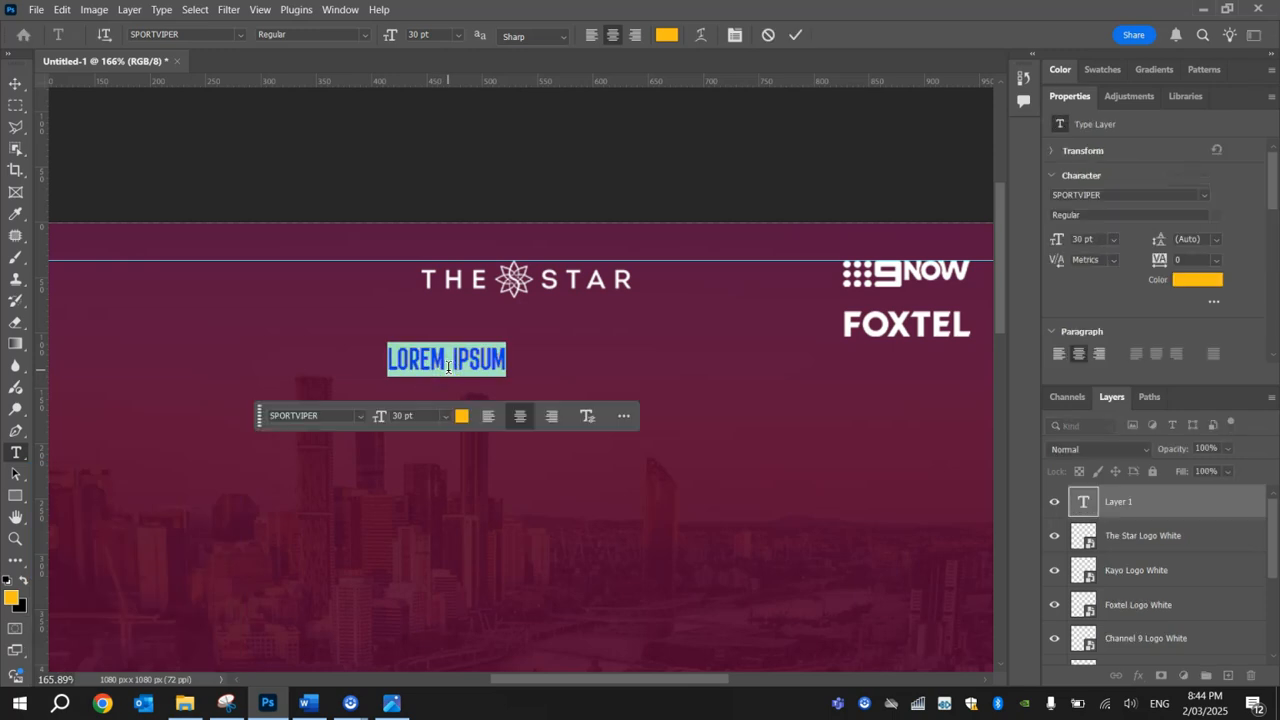
text(MATCH DAY)
Step: Recolour the whole MATCH DAY text to near-white #fbfbfb
key(ctrl+a)
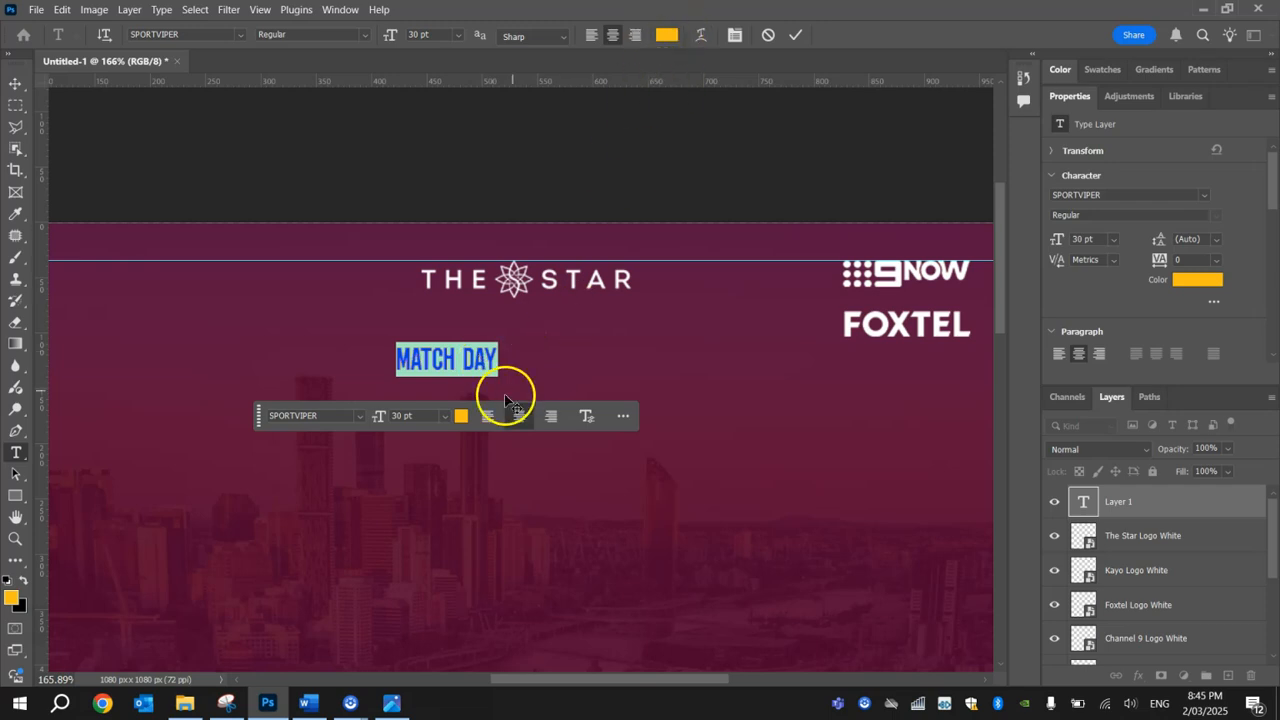
click(461, 415)
click(639, 515)
drag(639, 515, 554, 600)
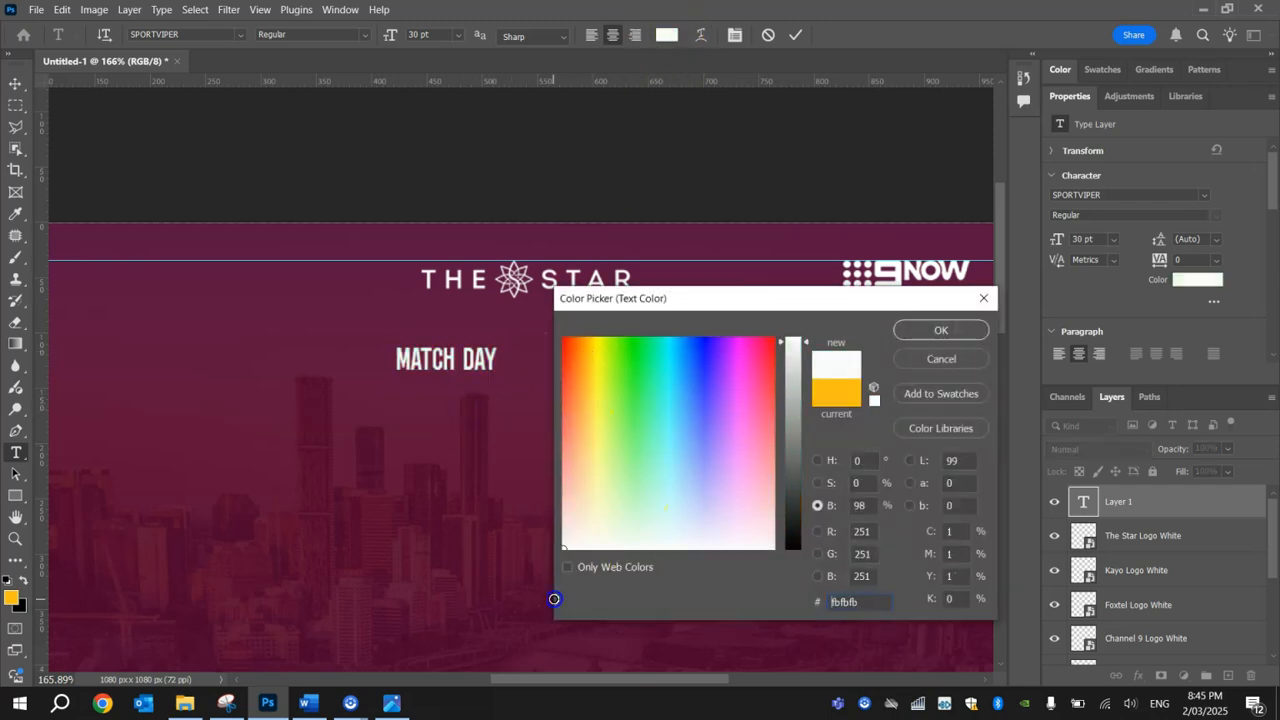
click(941, 331)
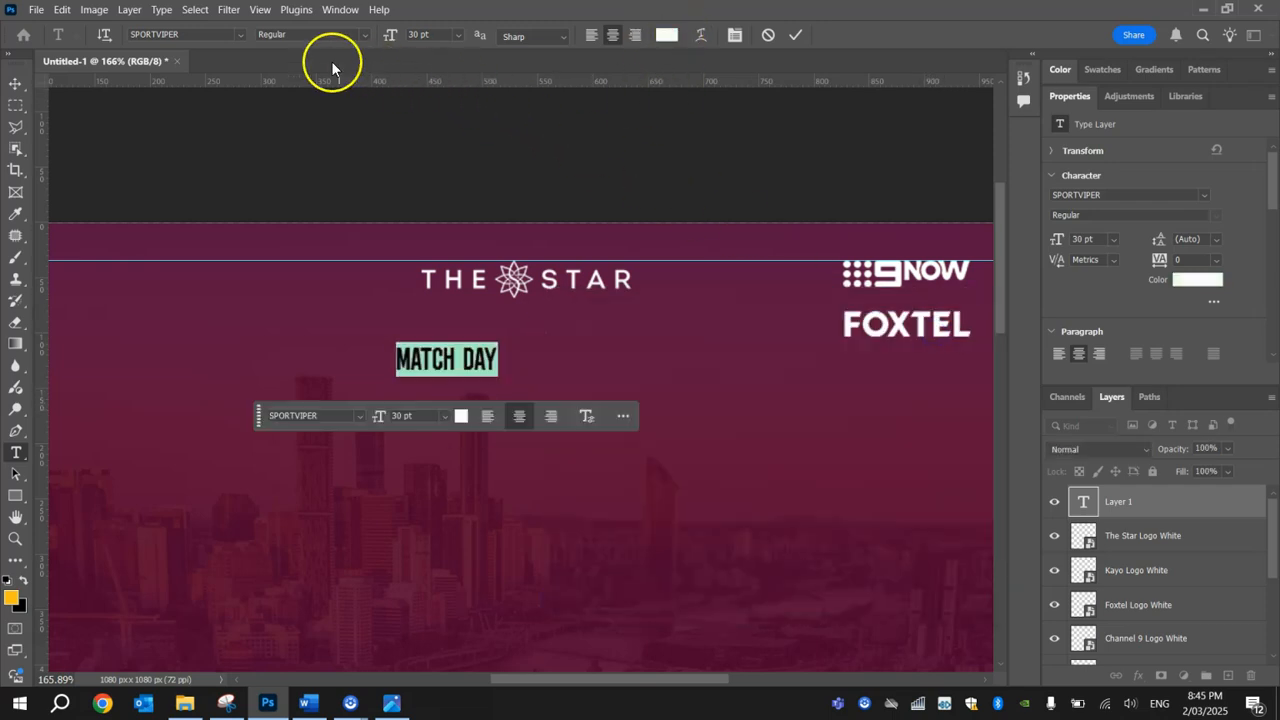
Step: Change the MATCH DAY text's font to Candara Light
click(241, 36)
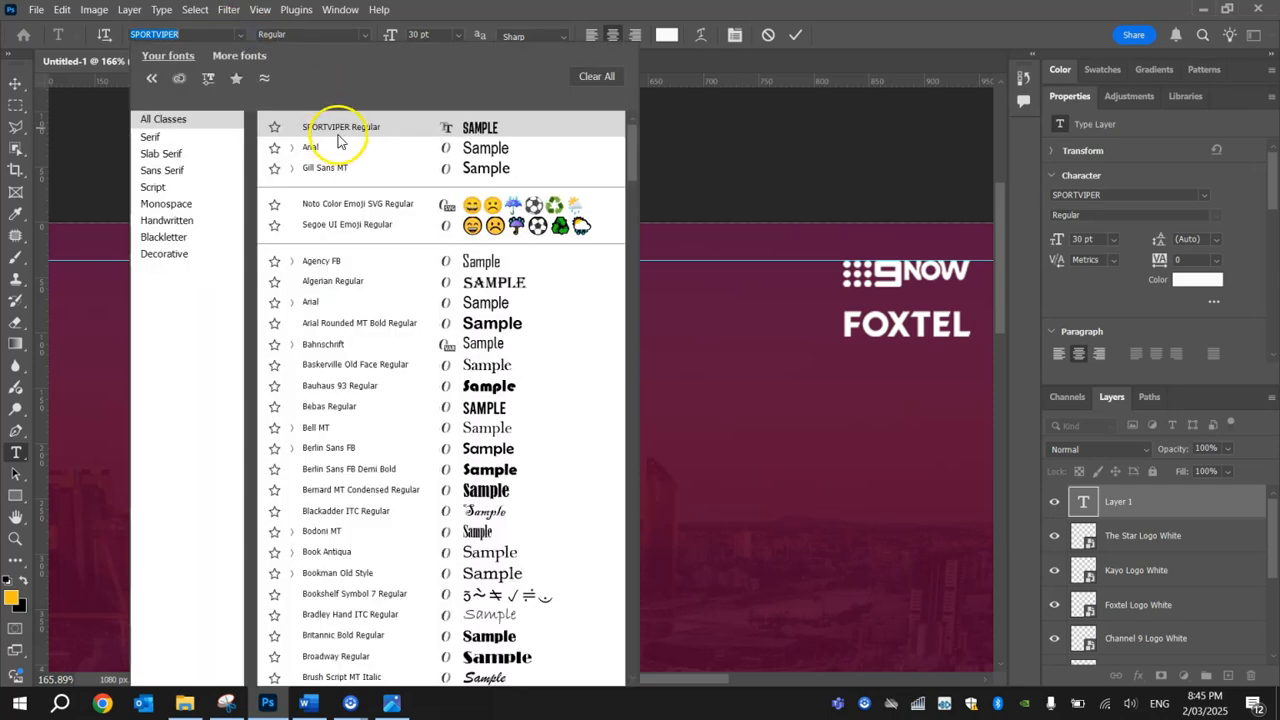
key(Down)
key(Down)
key(Down)
key(Down)
key(Down)
key(Down)
key(Down)
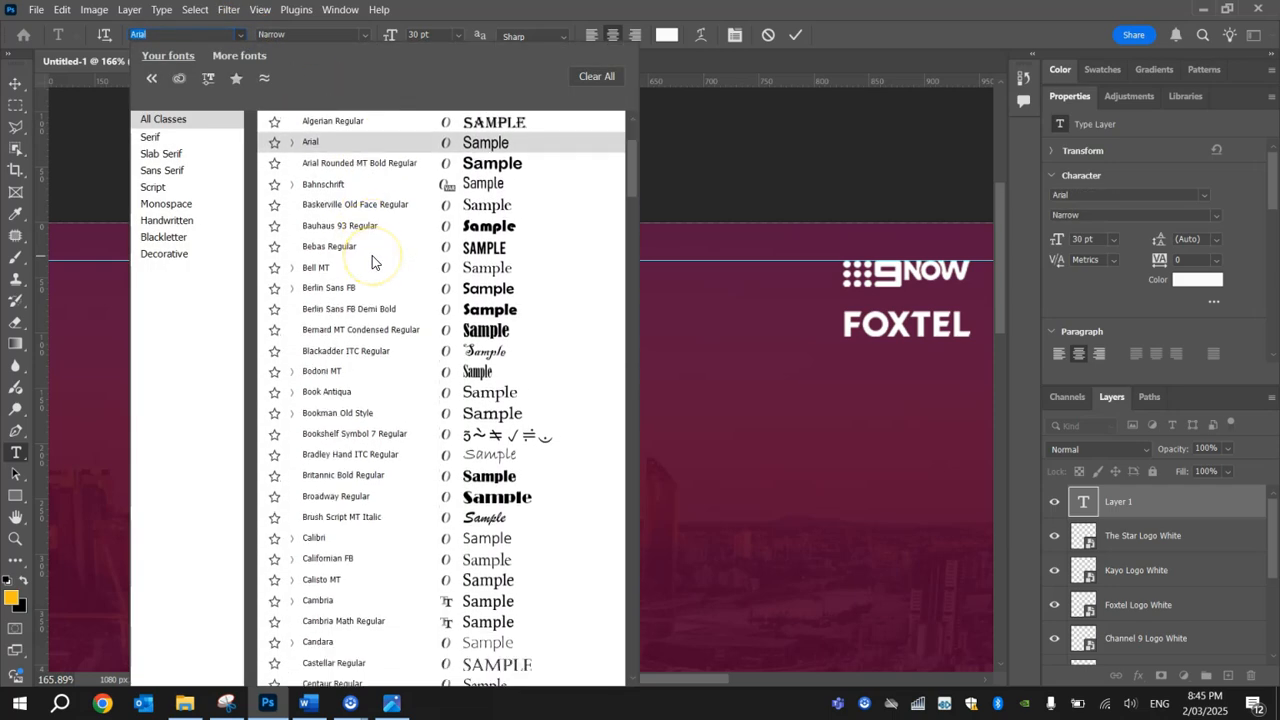
scroll(372, 262, down, 1)
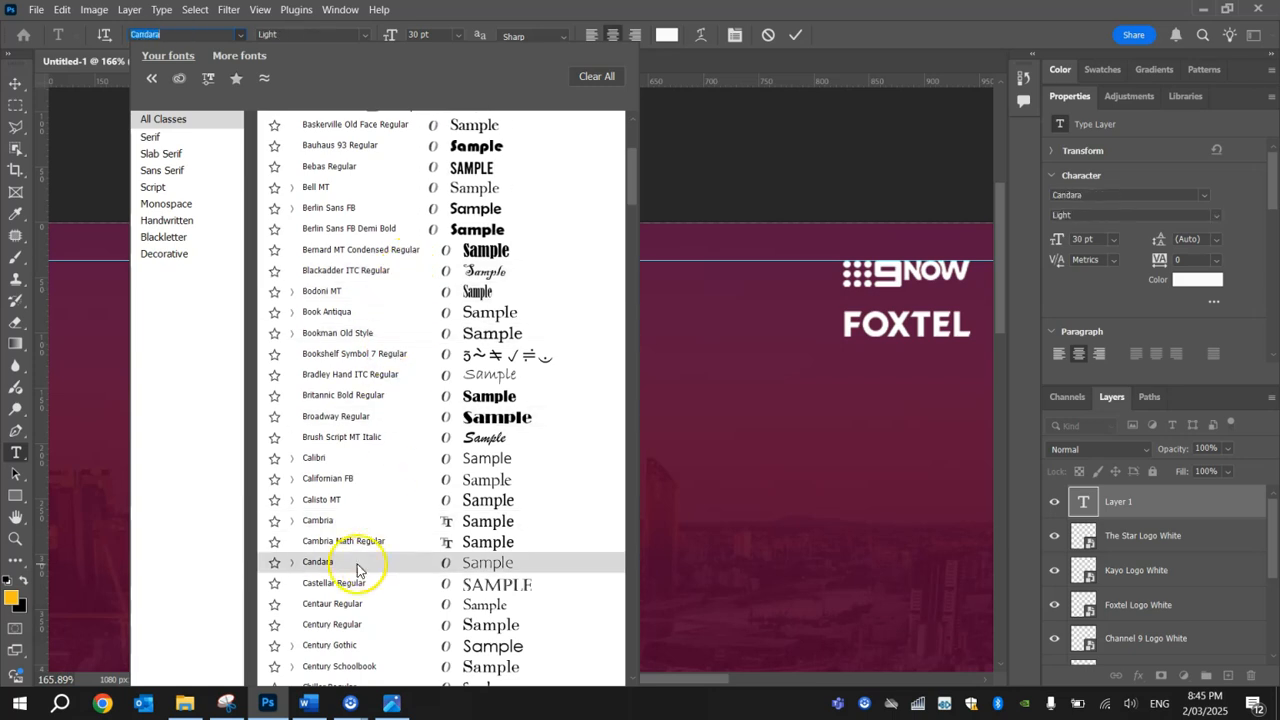
click(322, 564)
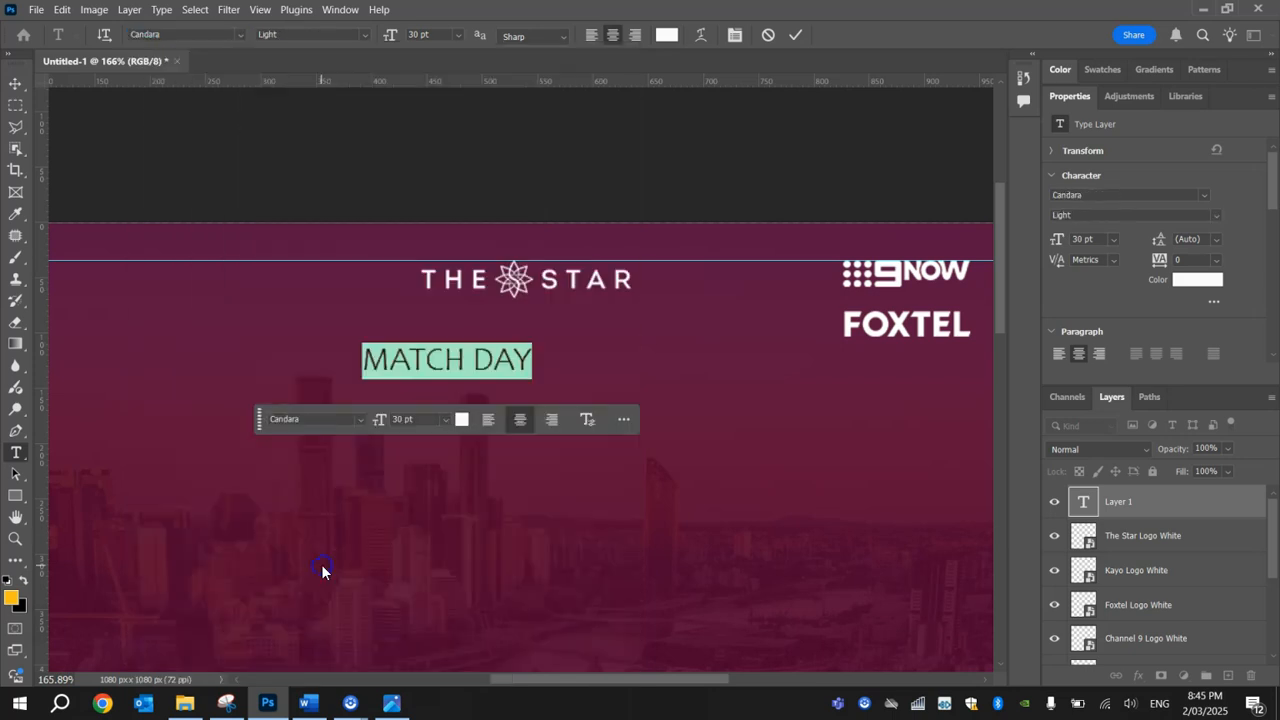
click(463, 364)
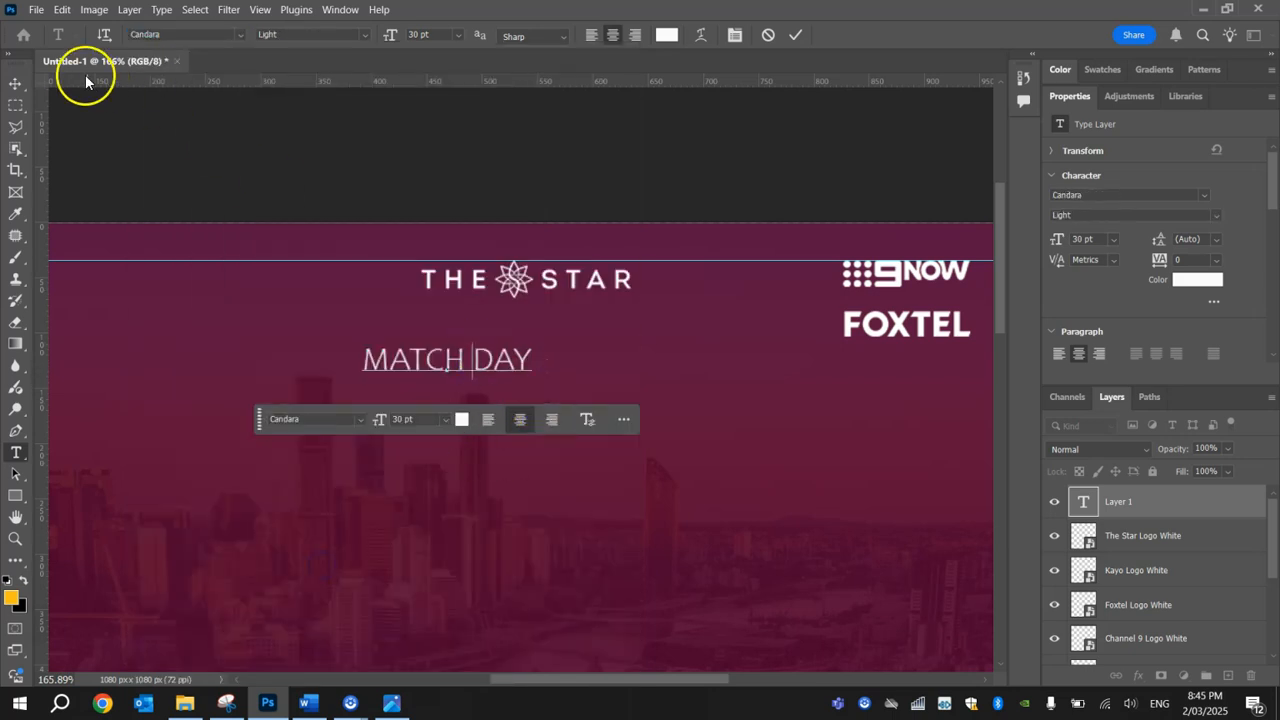
Step: Set the MATCH DAY text to 25 pt and centre it directly beneath The Star logo
click(17, 84)
drag(487, 362, 562, 338)
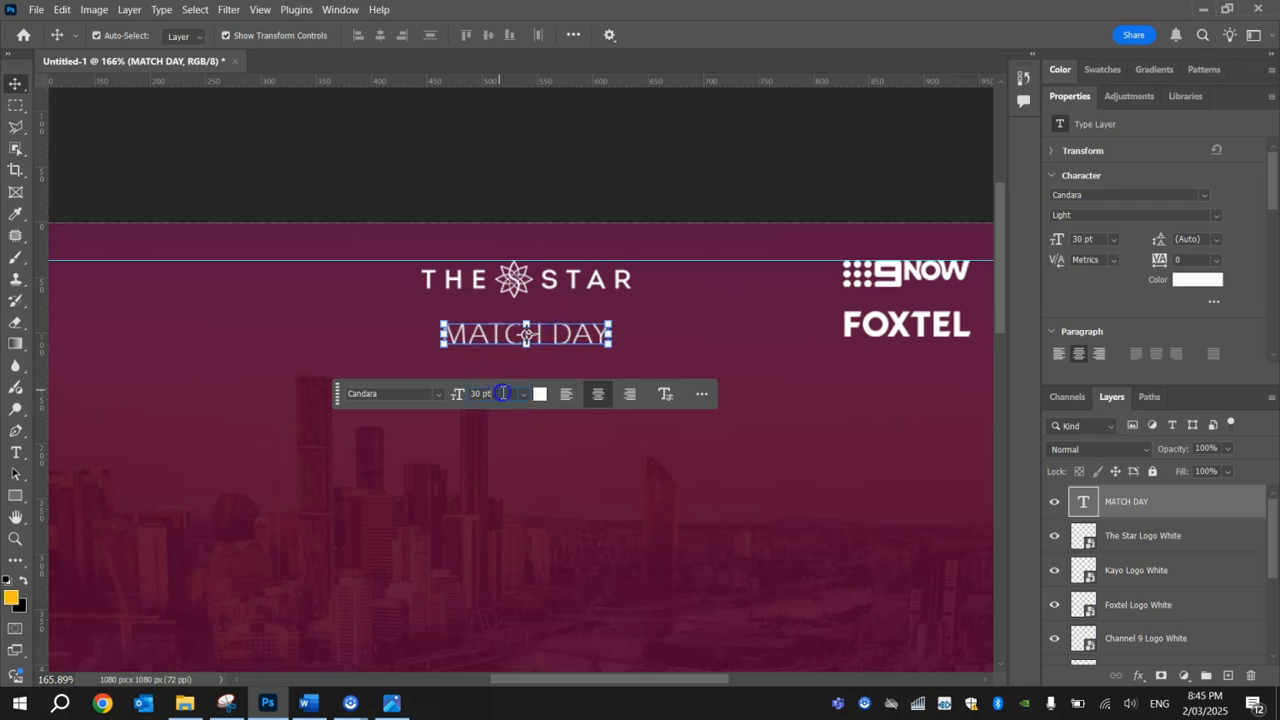
scroll(503, 393, down, 6)
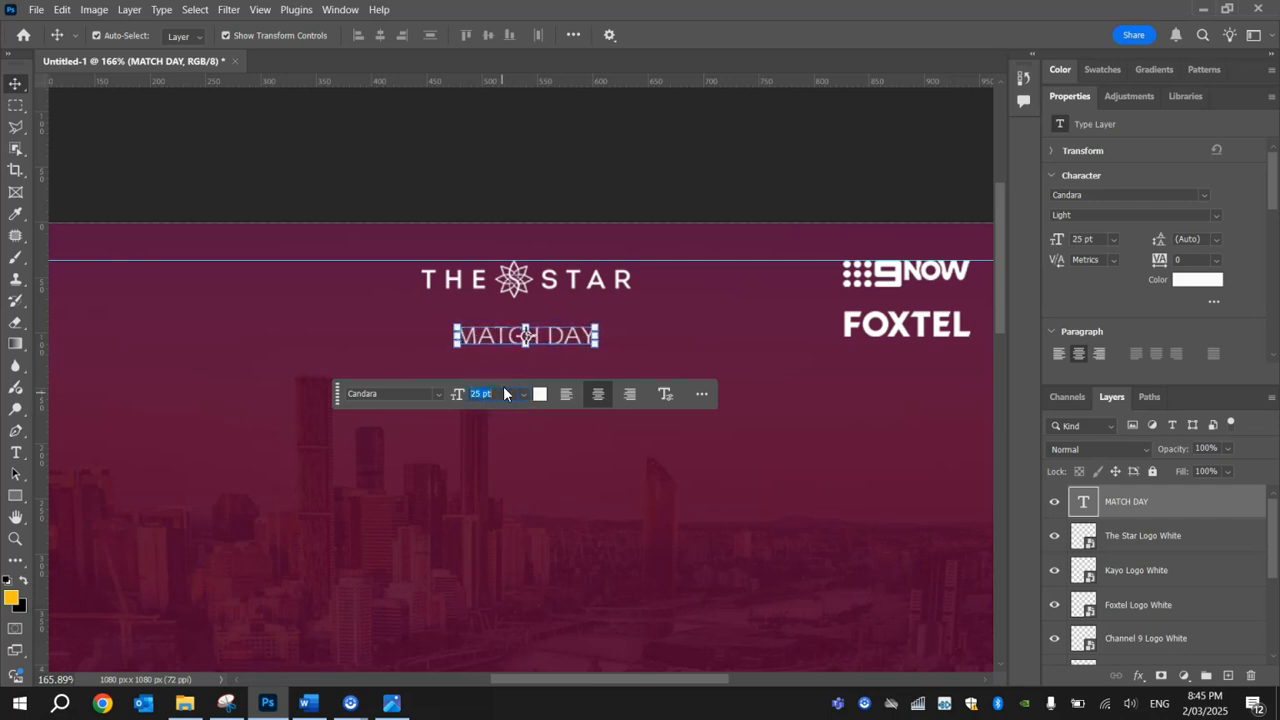
click(487, 167)
drag(554, 337, 553, 330)
click(593, 173)
Step: Move the vertical guide from beside the Kayo logo to just inside the canvas's left edge
key(ctrl+minus)
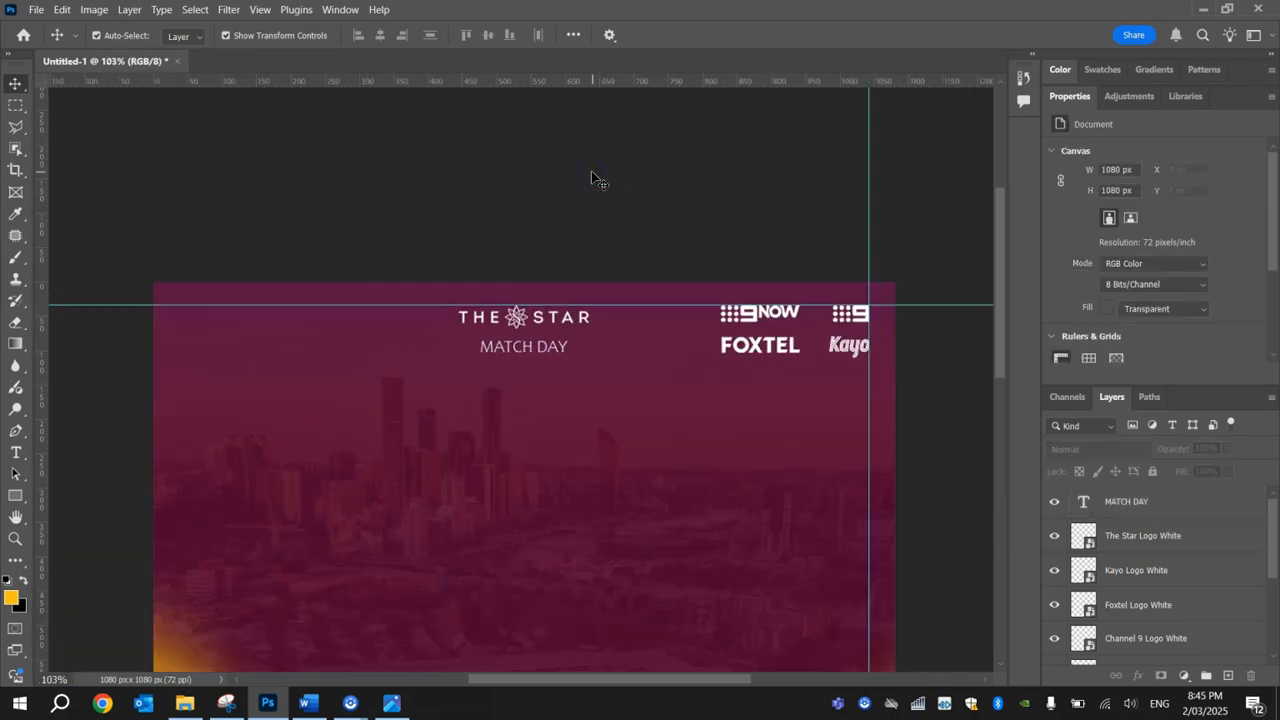
key(ctrl+minus)
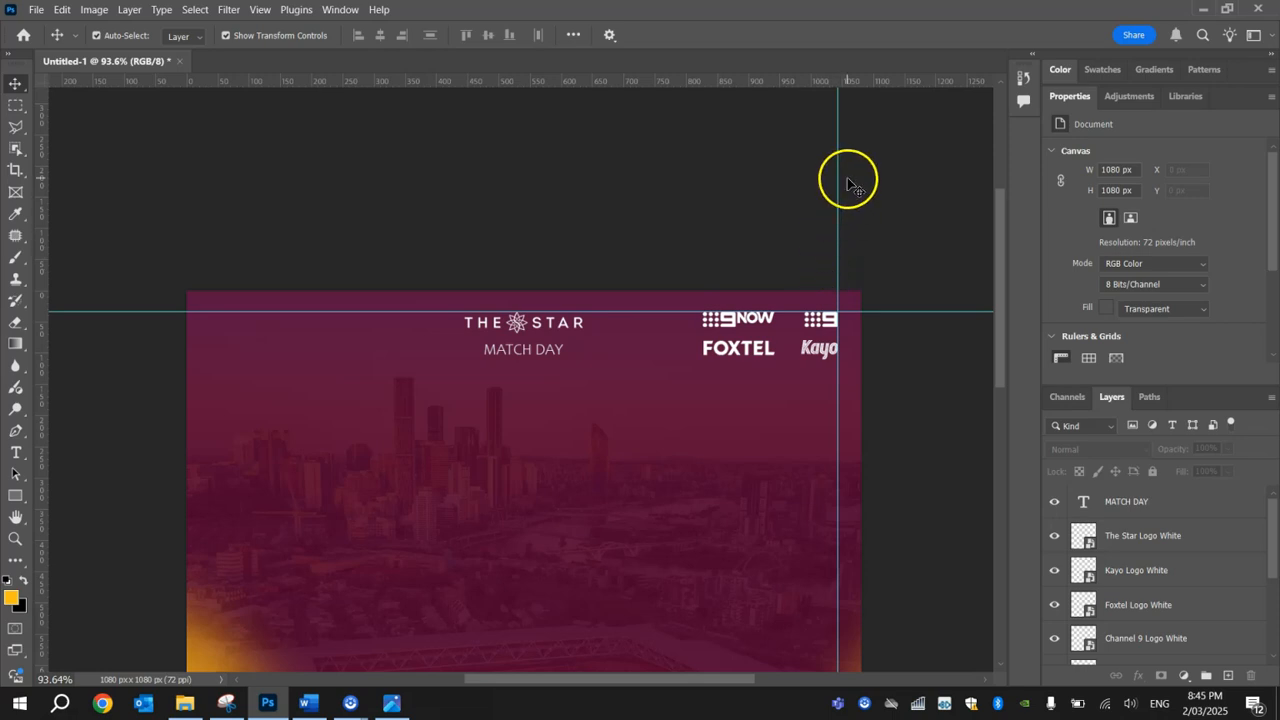
drag(840, 151, 206, 157)
click(126, 163)
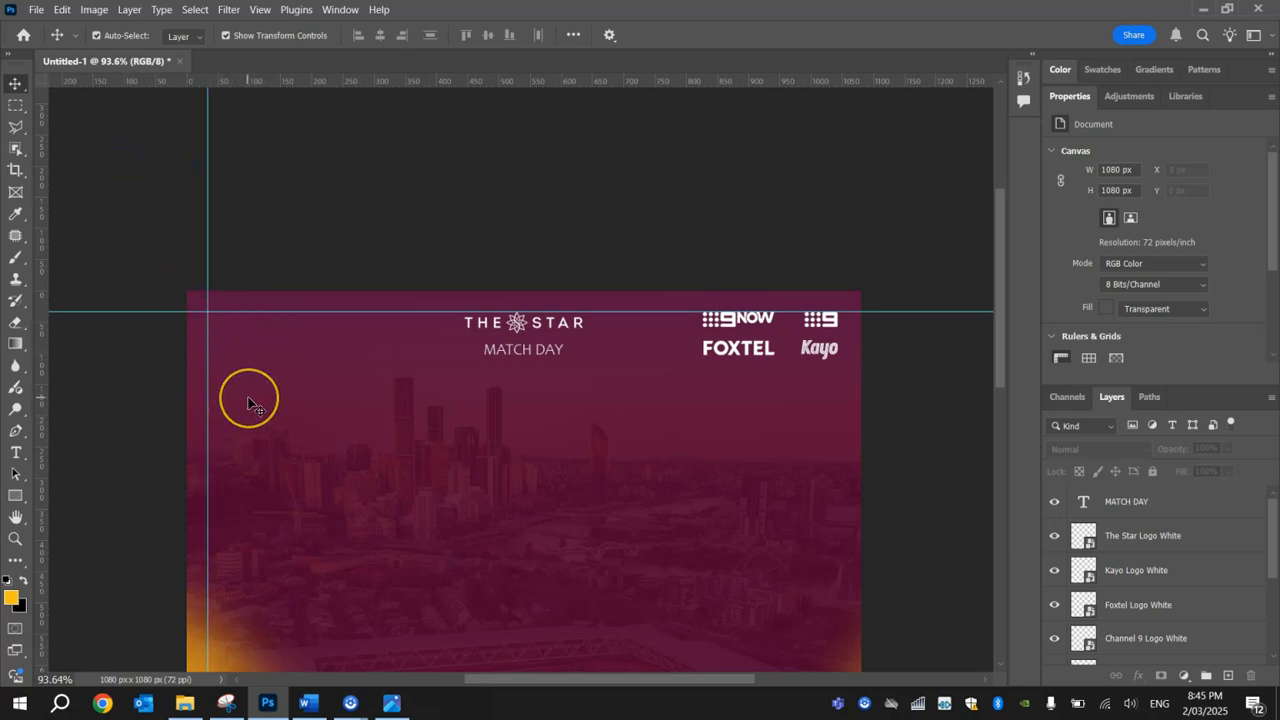
Step: Place Dolphins Logo.png and Broncos Logo White.png together from the Tutorial folder onto the poster
click(184, 703)
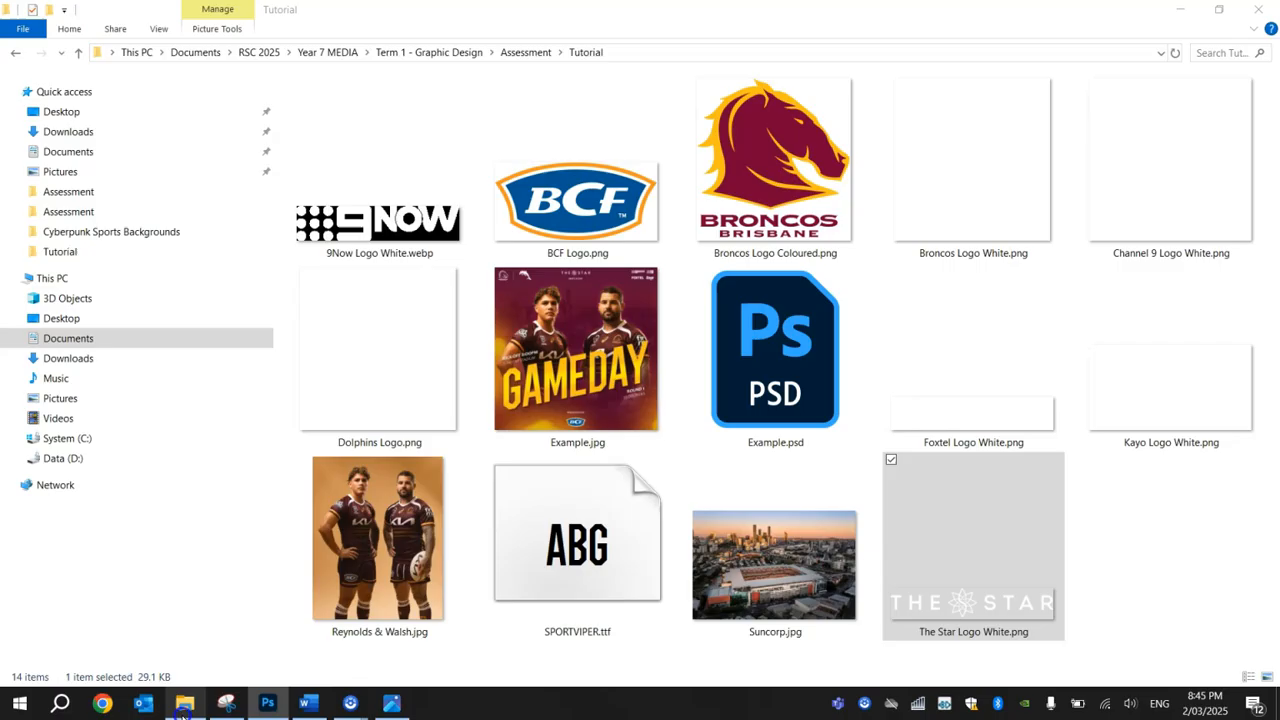
click(1000, 212)
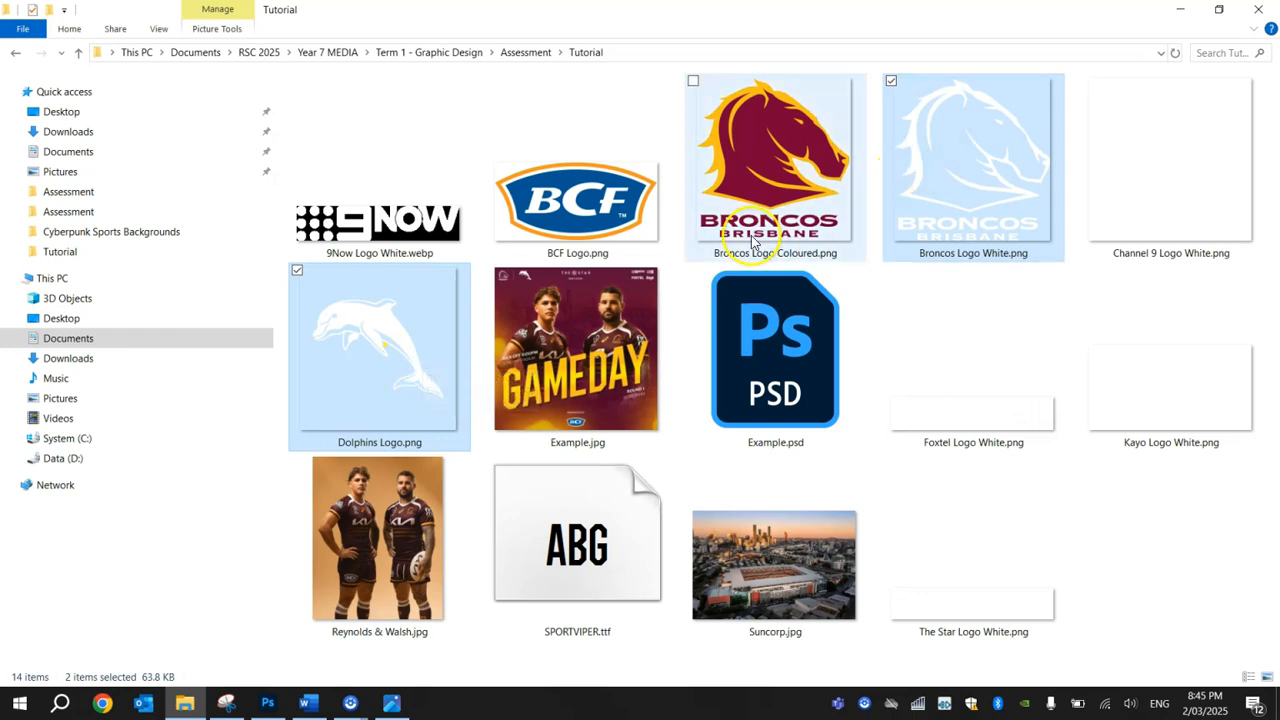
drag(390, 371, 355, 463)
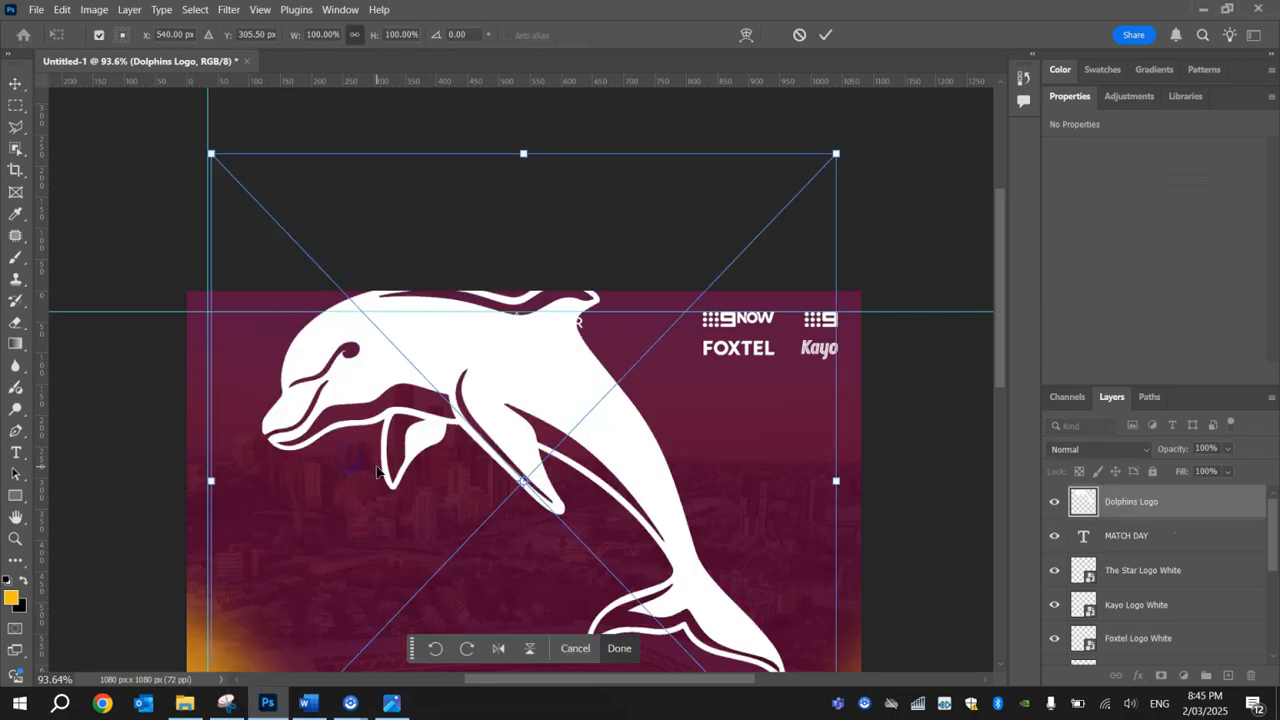
click(825, 38)
click(825, 39)
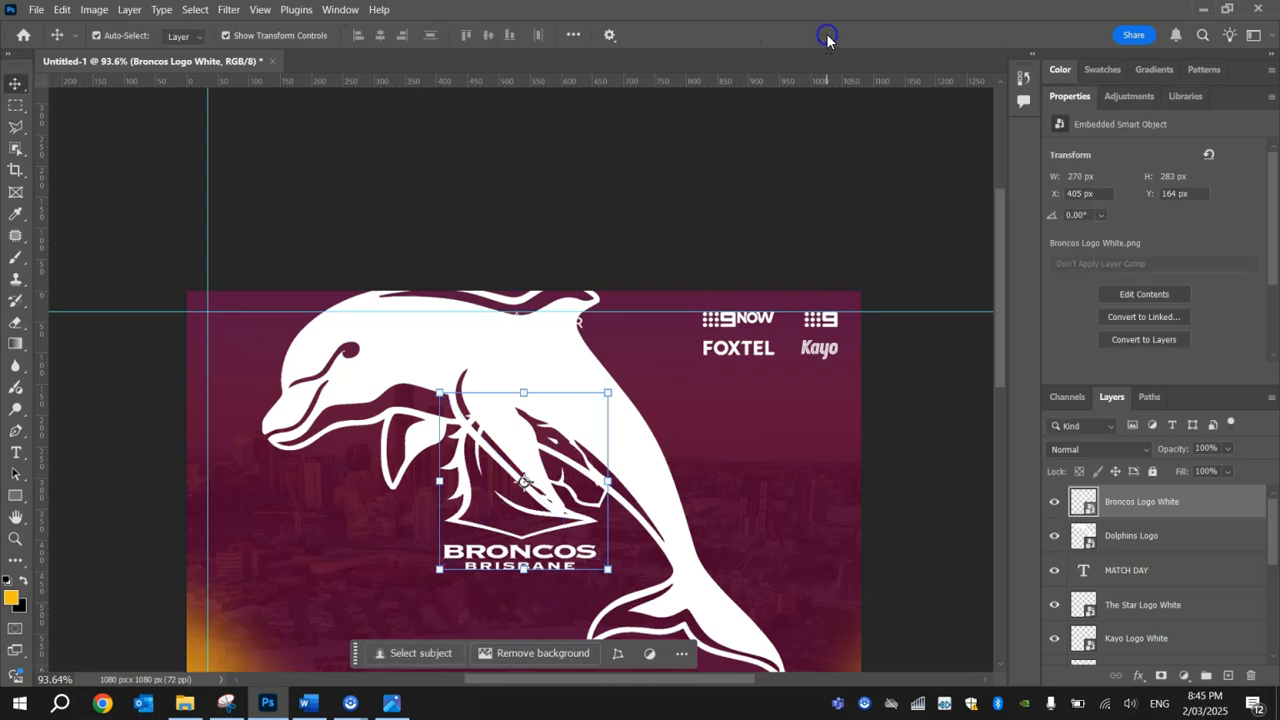
Step: Move the Broncos logo down to the poster's lower left and scale the Dolphins logo down to about 16.46%
drag(468, 525, 300, 646)
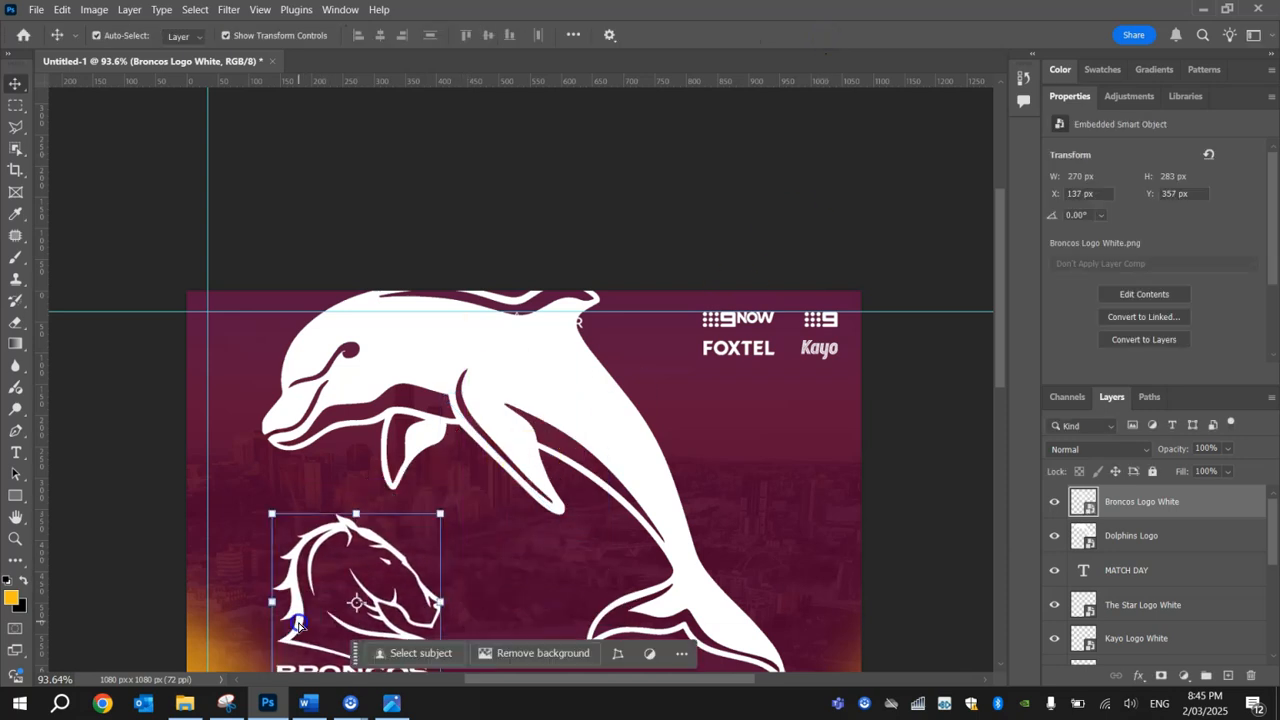
click(403, 343)
drag(262, 277, 329, 200)
scroll(655, 470, down, 3)
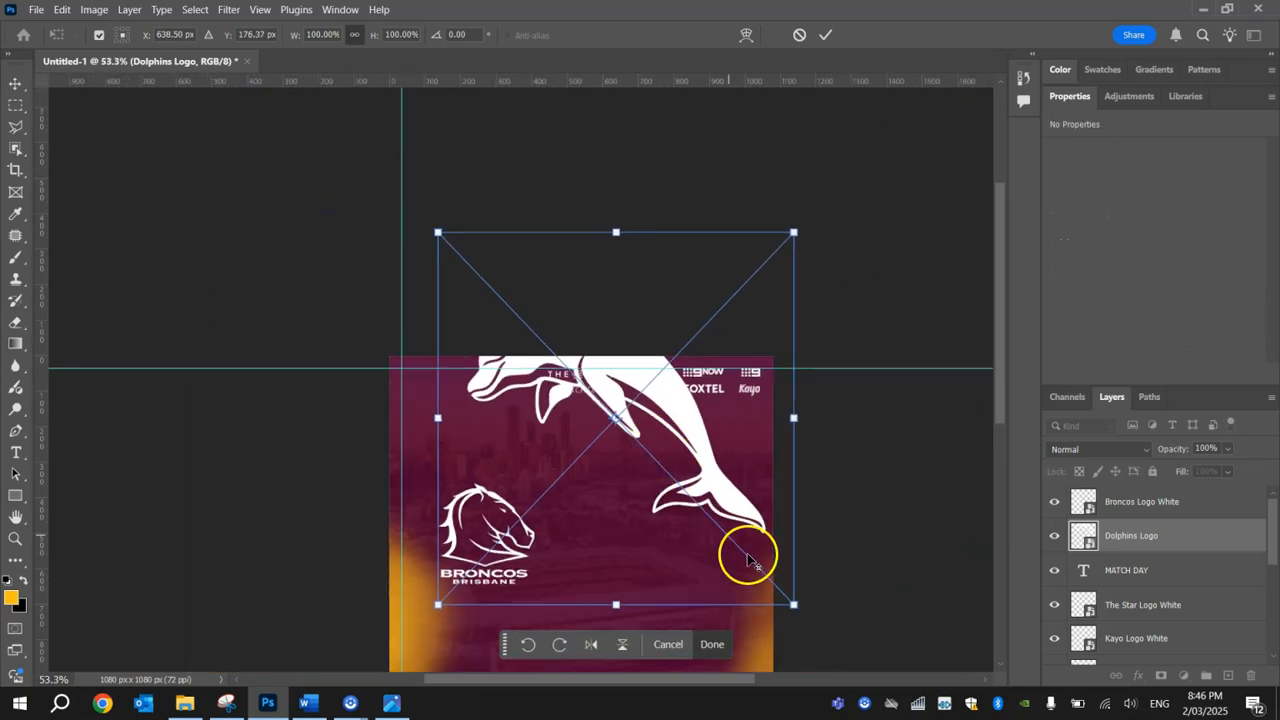
drag(793, 606, 532, 441)
Step: Reduce the Dolphins logo to about 9.96% and bring it up near the horizontal guide, left of The Star logo
scroll(403, 410, up, 1)
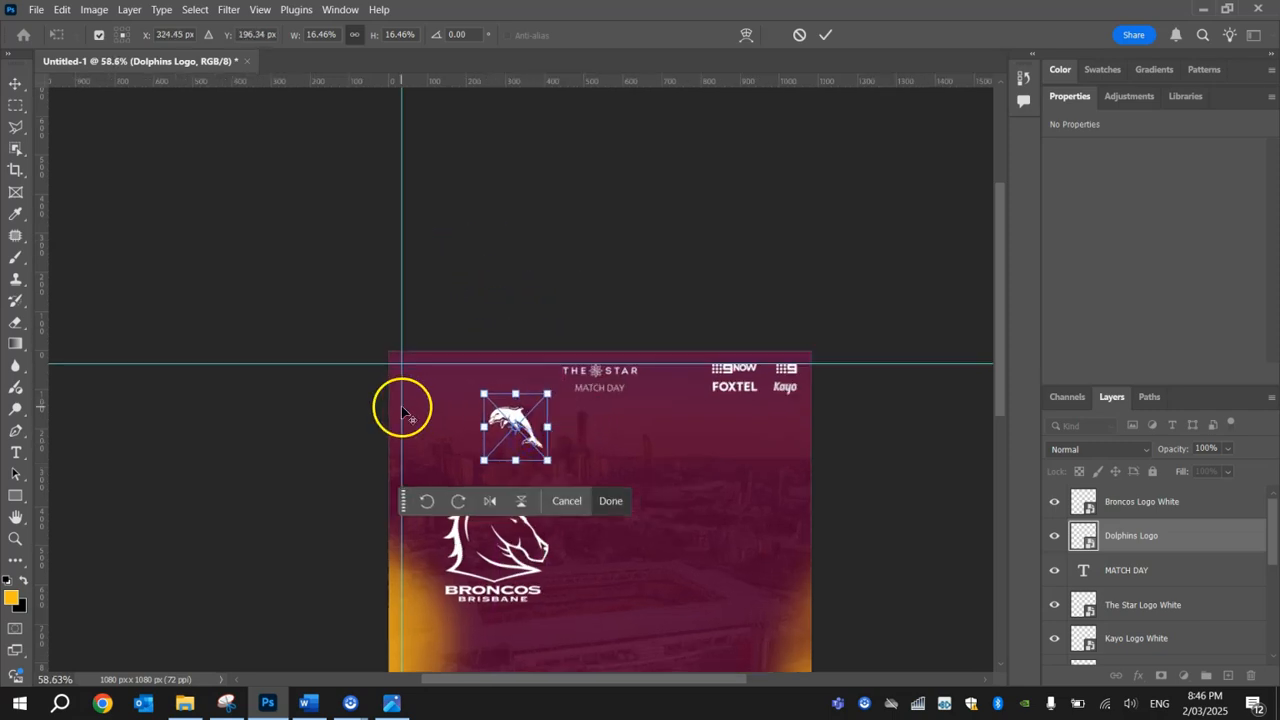
scroll(403, 410, up, 1)
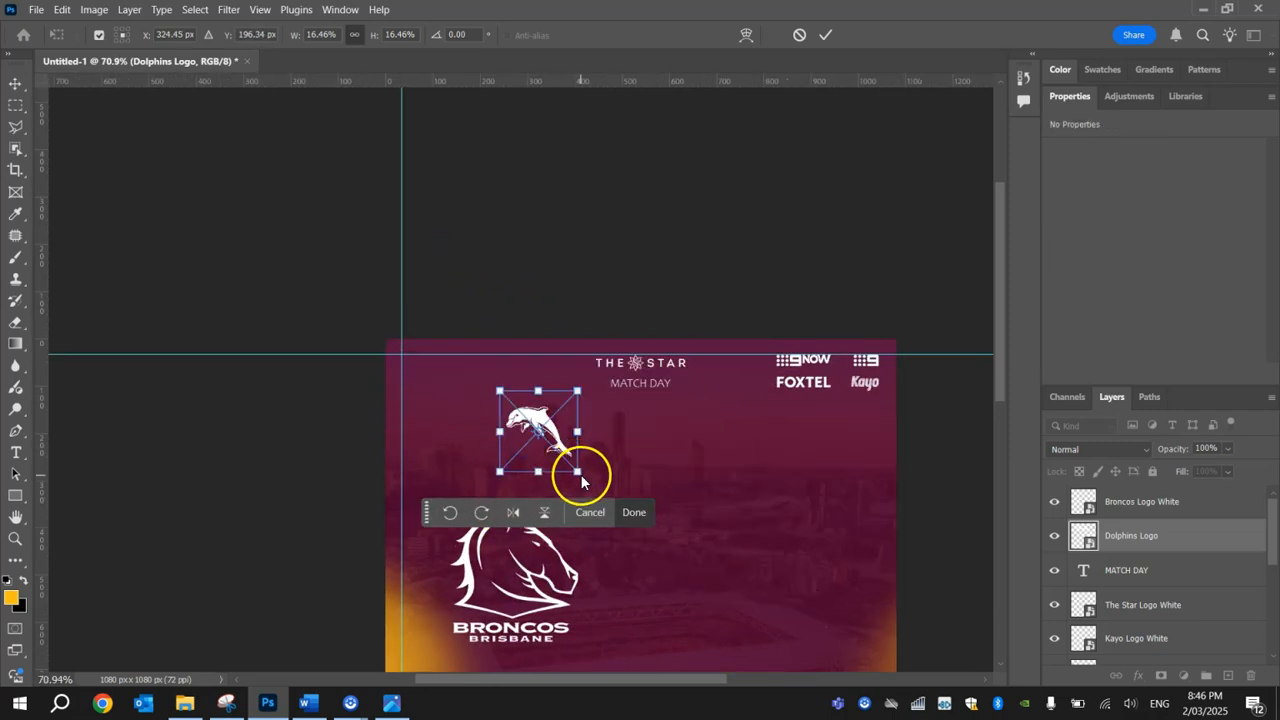
click(786, 170)
drag(570, 454, 490, 372)
scroll(478, 370, up, 3)
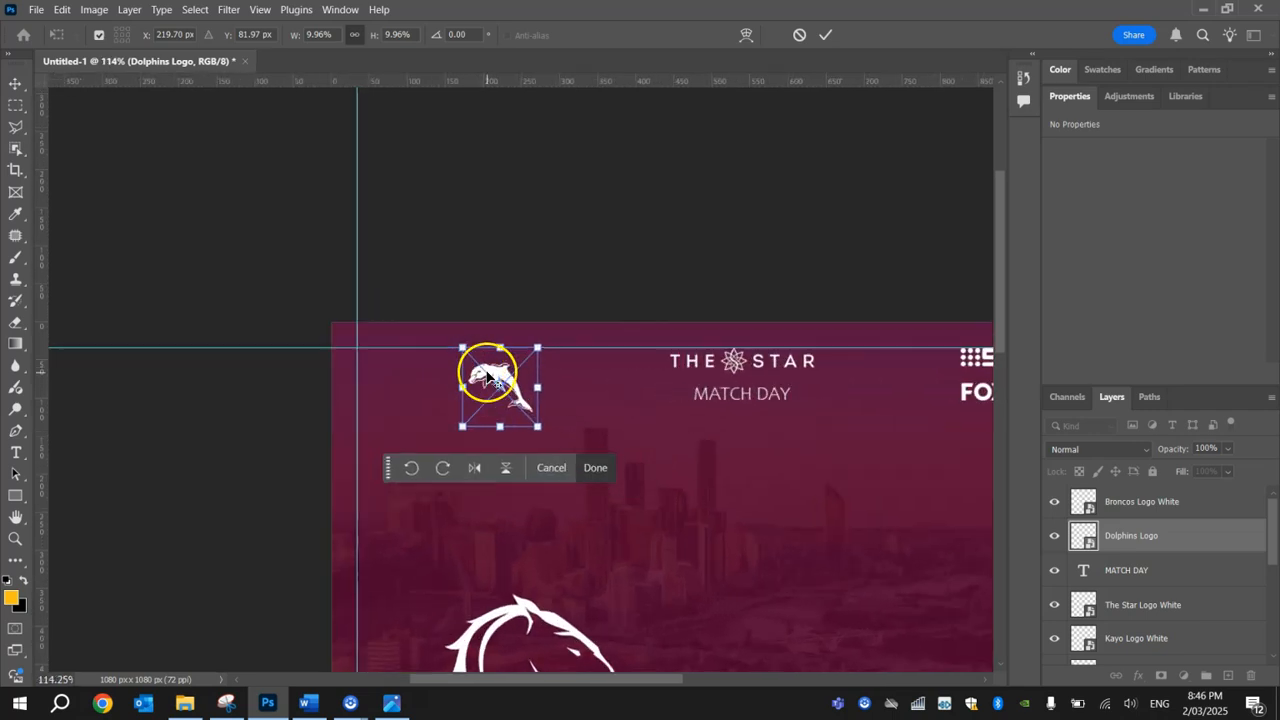
Step: Settle the Dolphins logo at about X 171, Y 42 px and add a second horizontal guide along the logos' lower edge
drag(479, 372, 487, 368)
click(543, 271)
drag(595, 83, 634, 408)
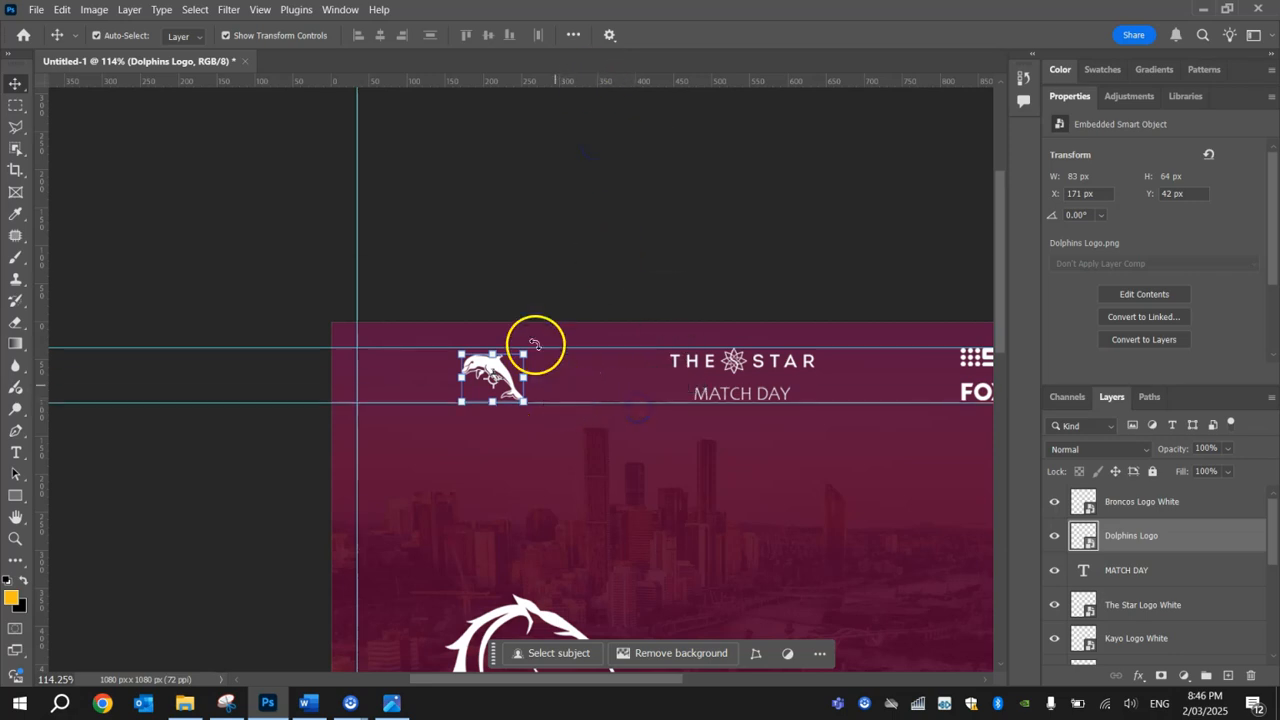
Step: Shift the Dolphins logo right to about X 216, Y 42 px, keeping it between the two horizontal guides
click(530, 277)
drag(636, 679, 688, 682)
click(341, 370)
drag(335, 370, 366, 368)
click(329, 263)
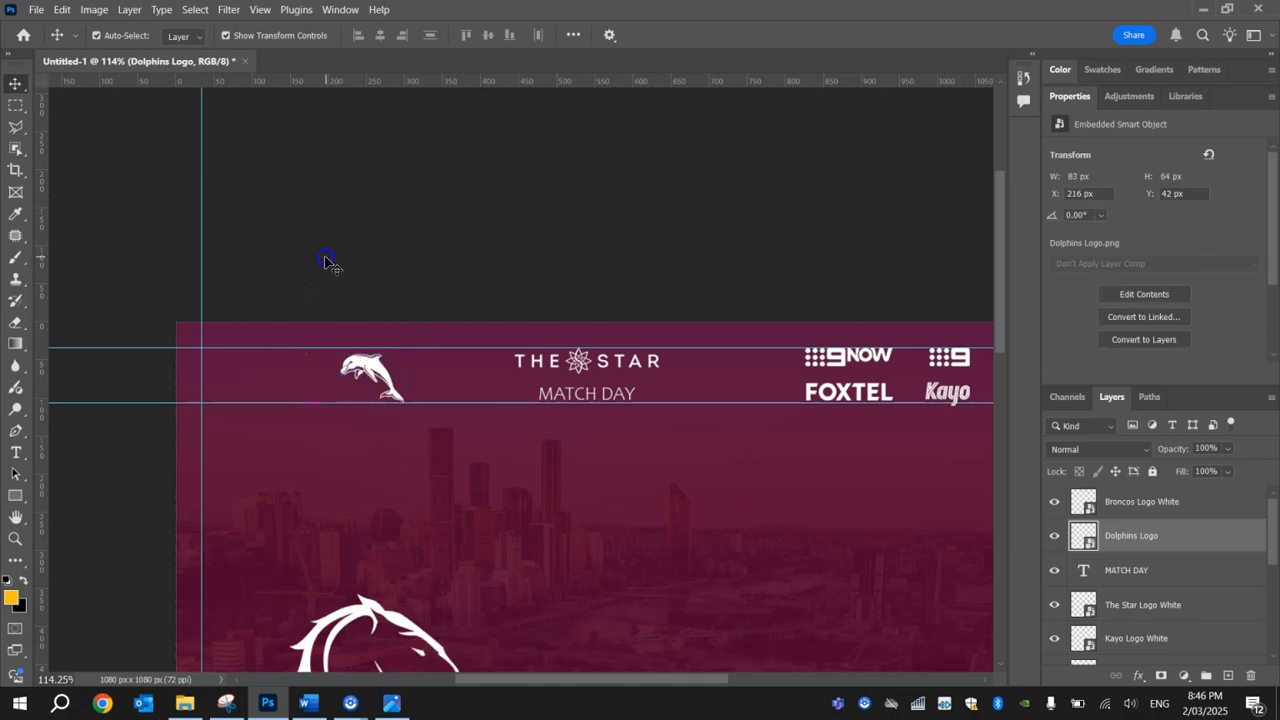
Step: Move the white Broncos logo against the vertical guide and scale it to about 23.37% so it fits between the horizontal guides
click(388, 380)
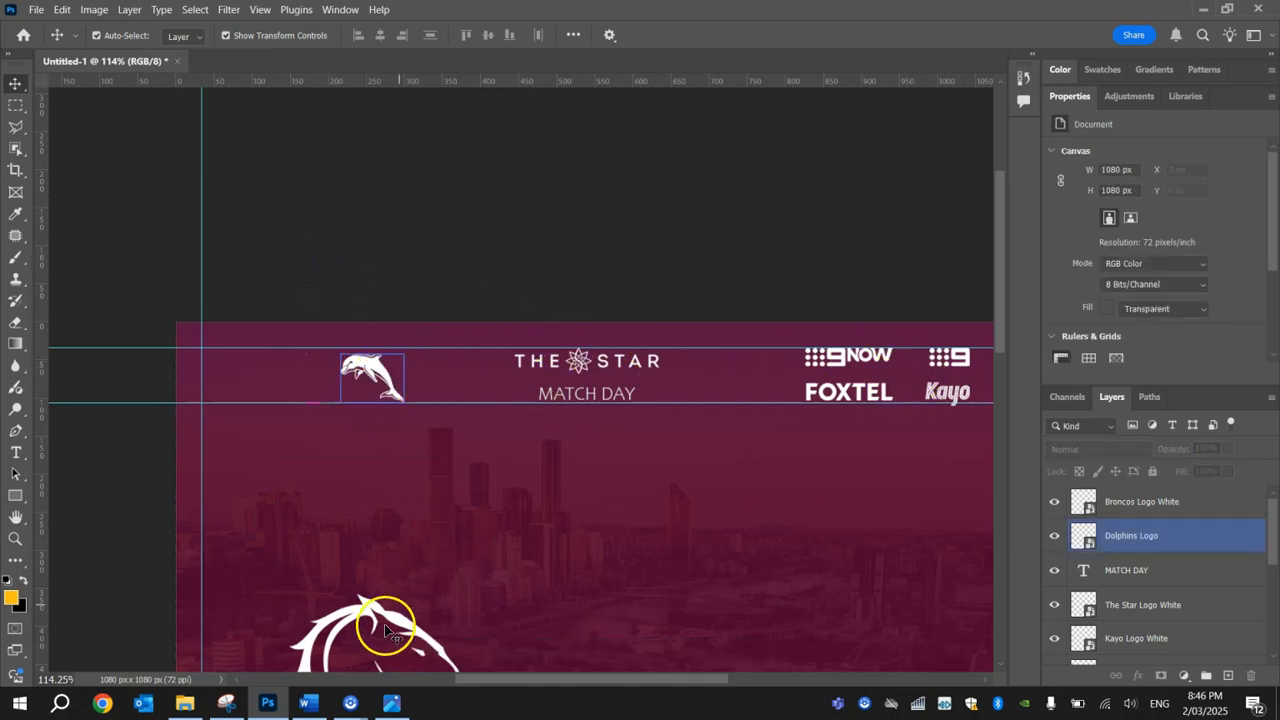
drag(357, 614, 286, 428)
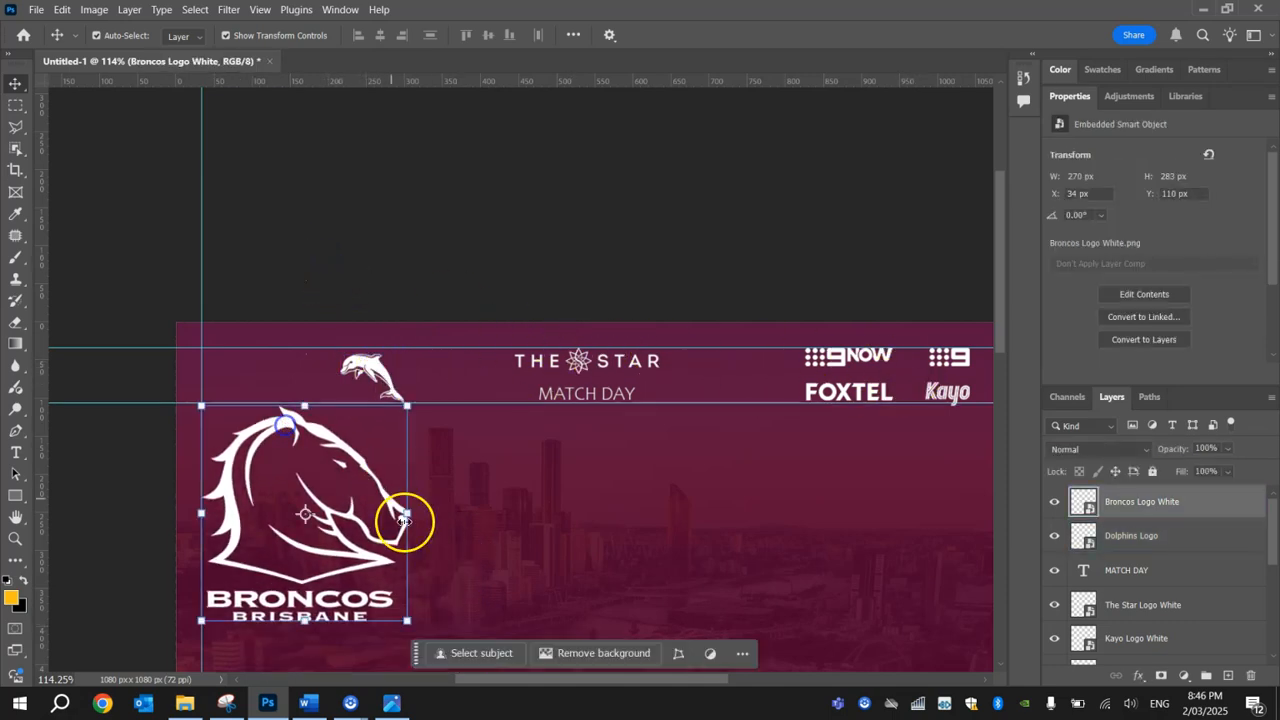
drag(406, 614, 219, 372)
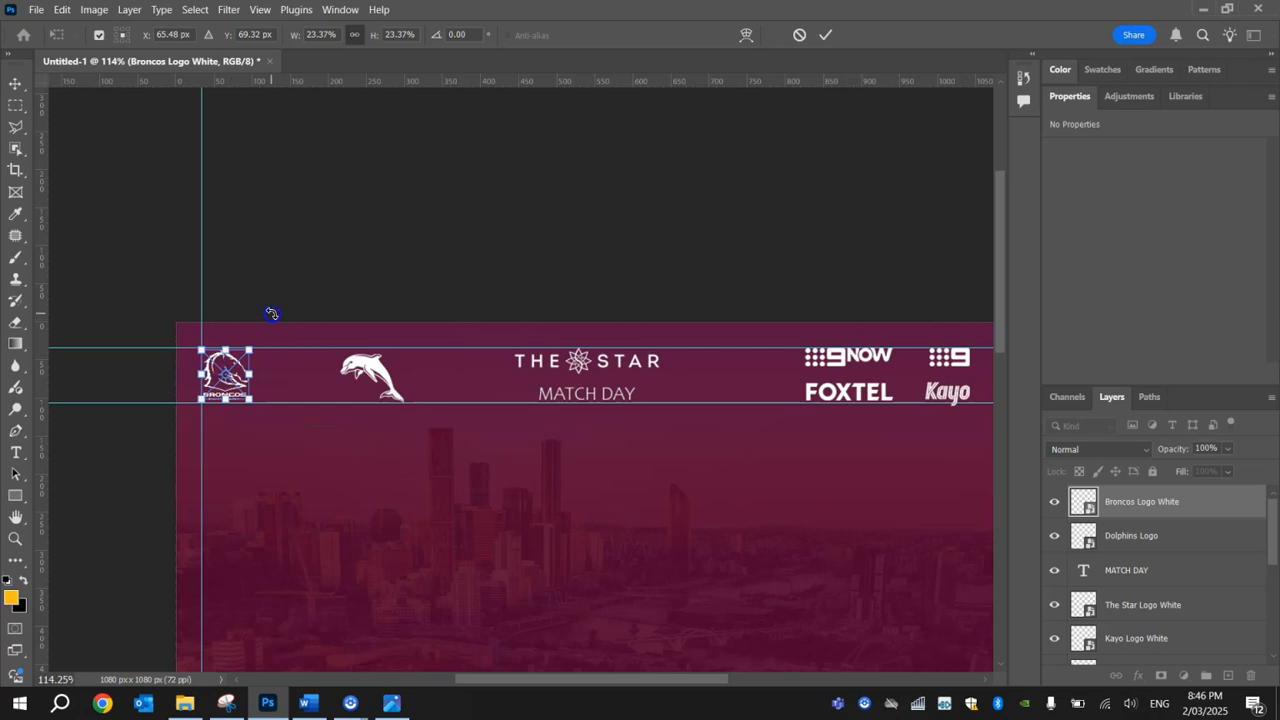
click(240, 268)
click(238, 266)
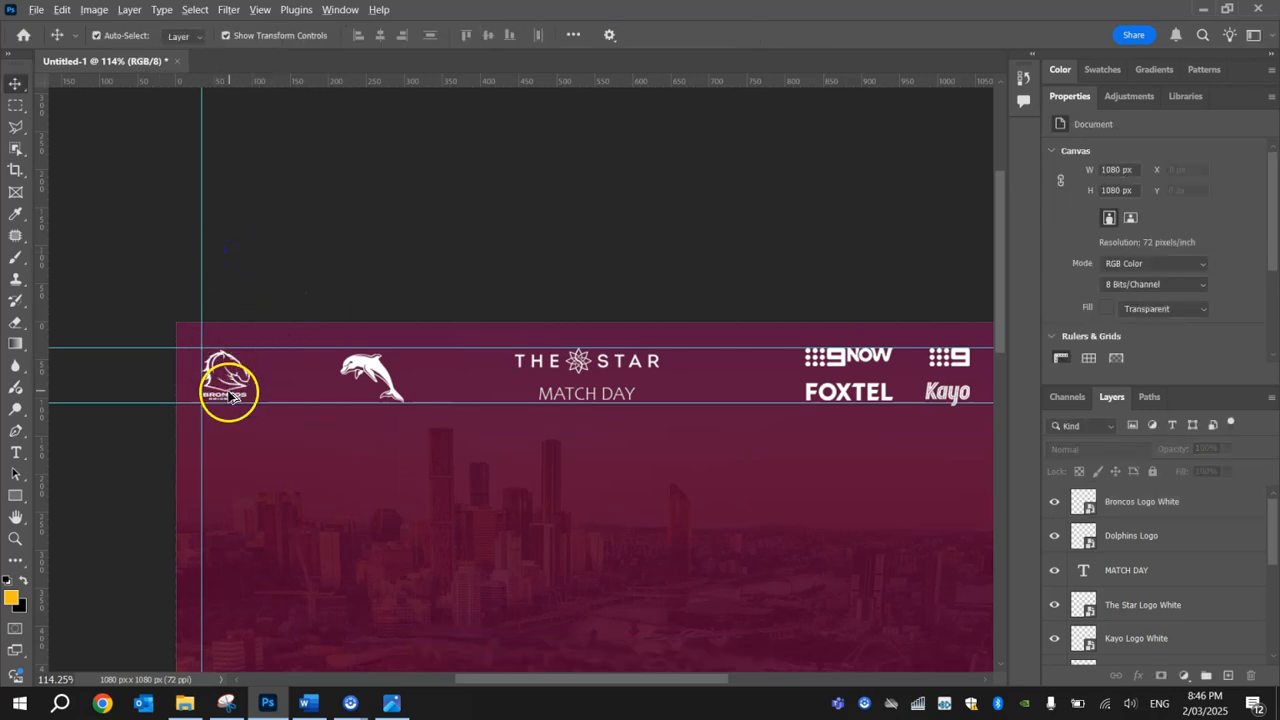
Step: Move the Dolphins logo left to narrow the gap to the white Broncos logo
scroll(228, 393, up, 6)
drag(451, 336, 416, 338)
click(391, 201)
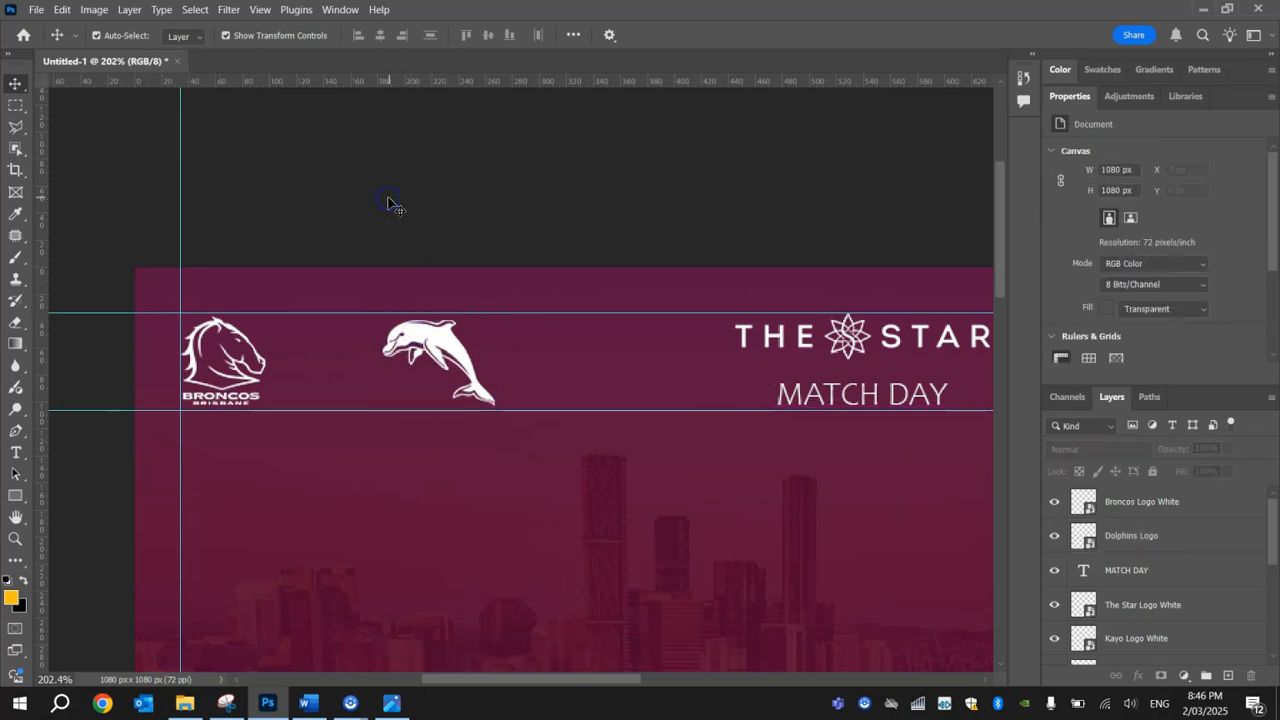
Step: Draw a vertical yellow 1 px divider line about 72 px long between the Broncos and Dolphins logos, spanning the horizontal guides
drag(14, 496, 31, 506)
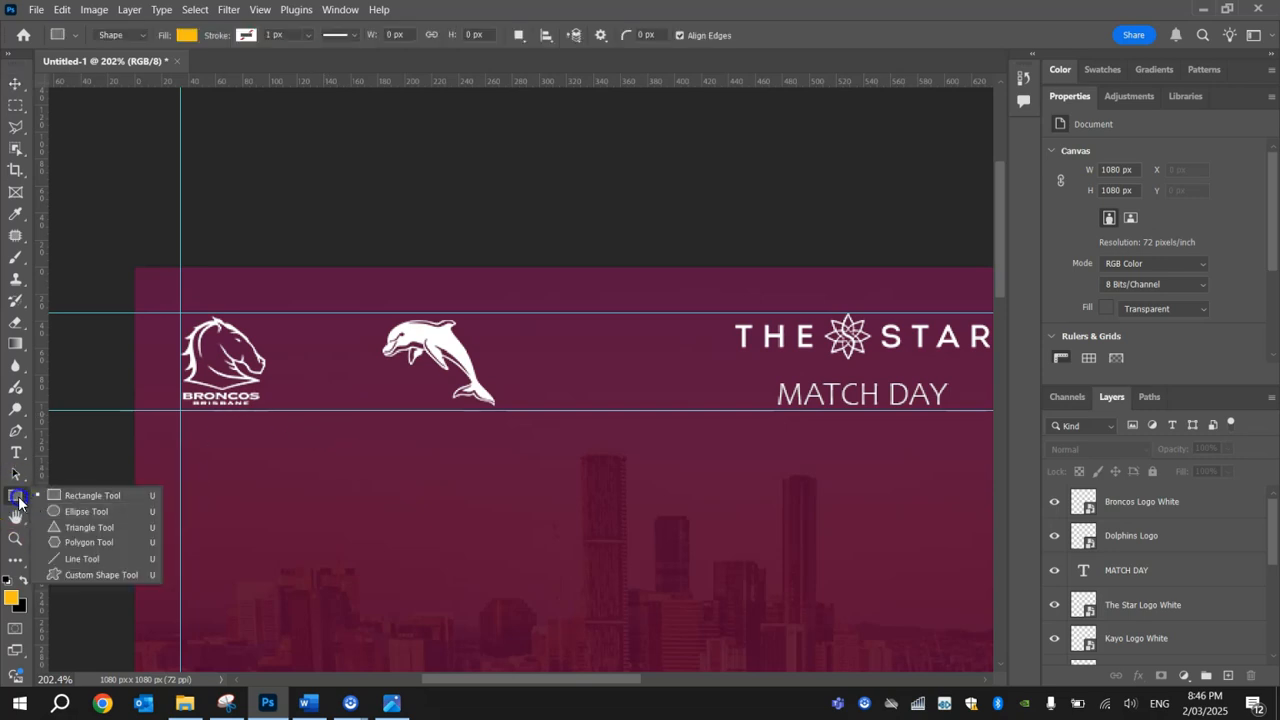
click(97, 557)
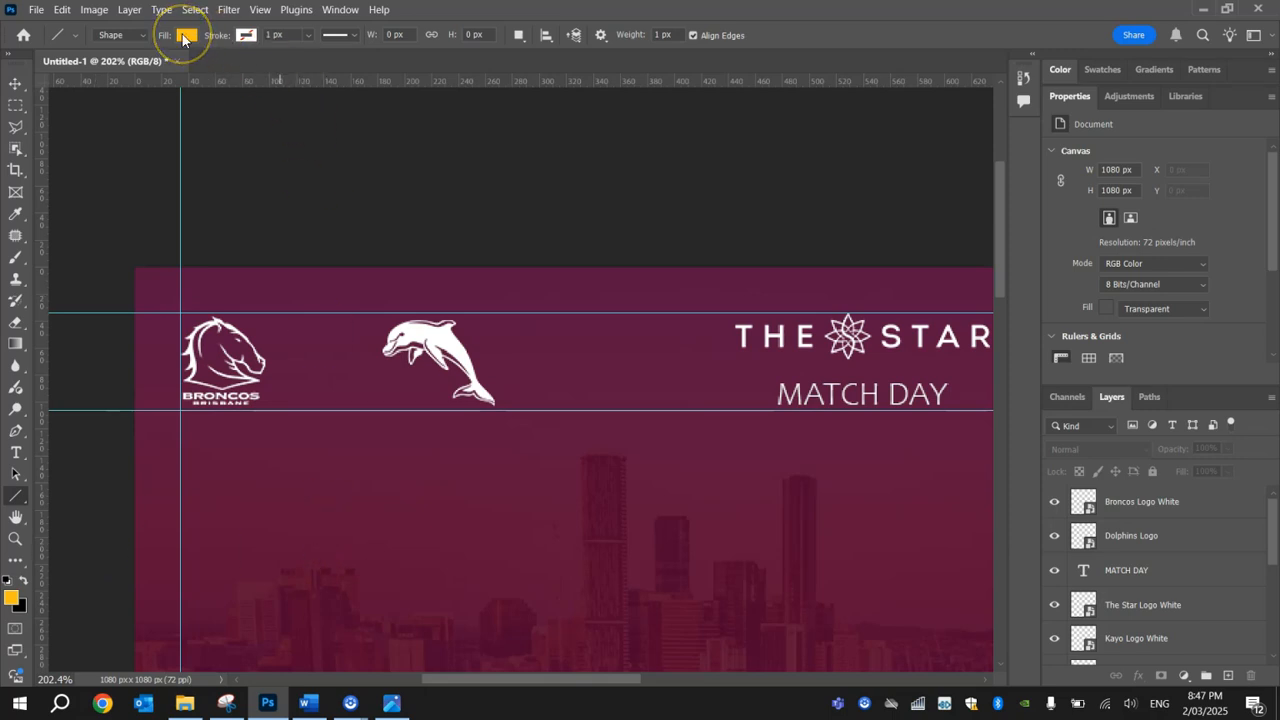
click(185, 36)
click(185, 36)
drag(322, 314, 322, 409)
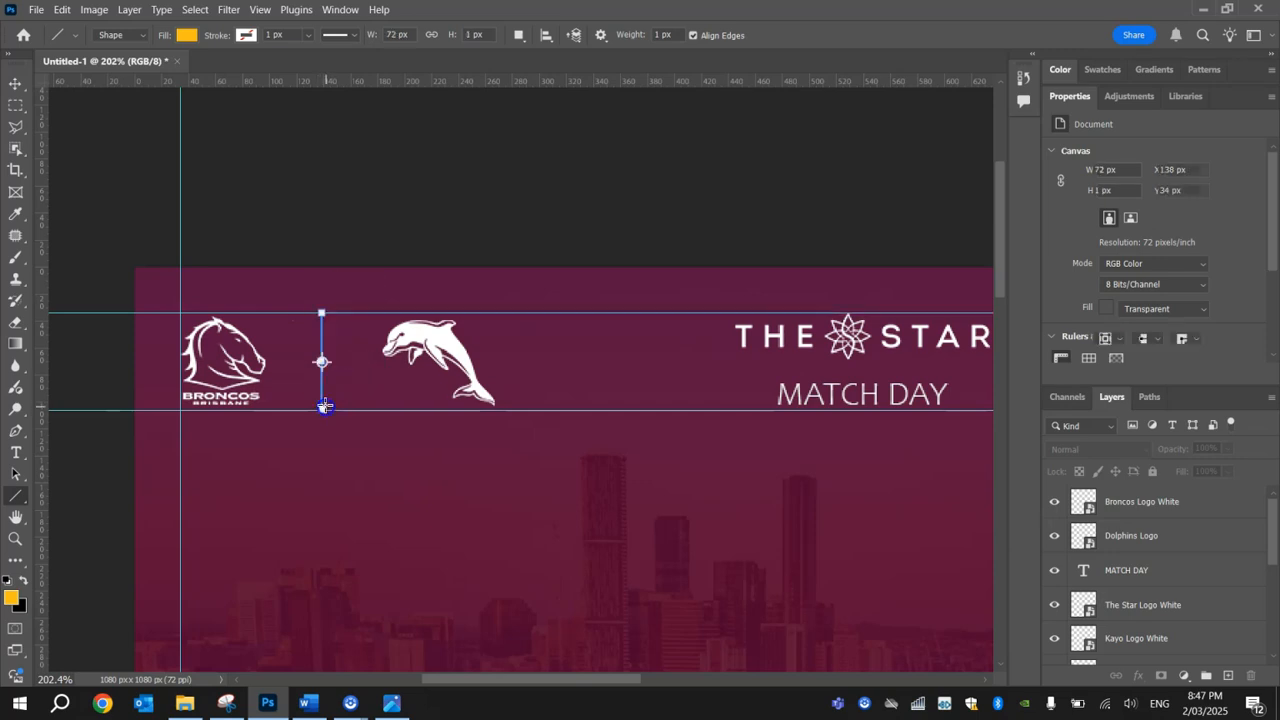
click(18, 93)
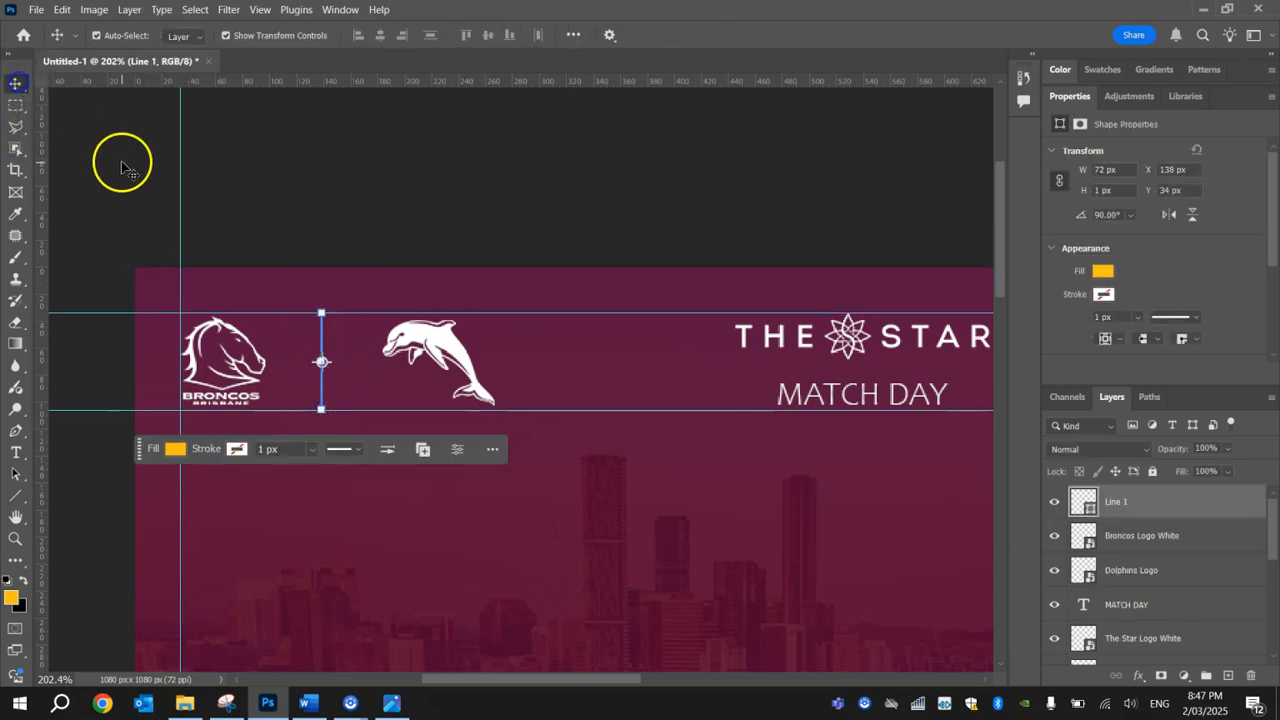
click(123, 163)
Step: Nudge the Dolphins logo slightly left towards the yellow divider line
click(432, 357)
drag(432, 357, 419, 351)
click(386, 237)
Step: Remove both horizontal guides and the vertical guide from the poster
scroll(377, 277, down, 5)
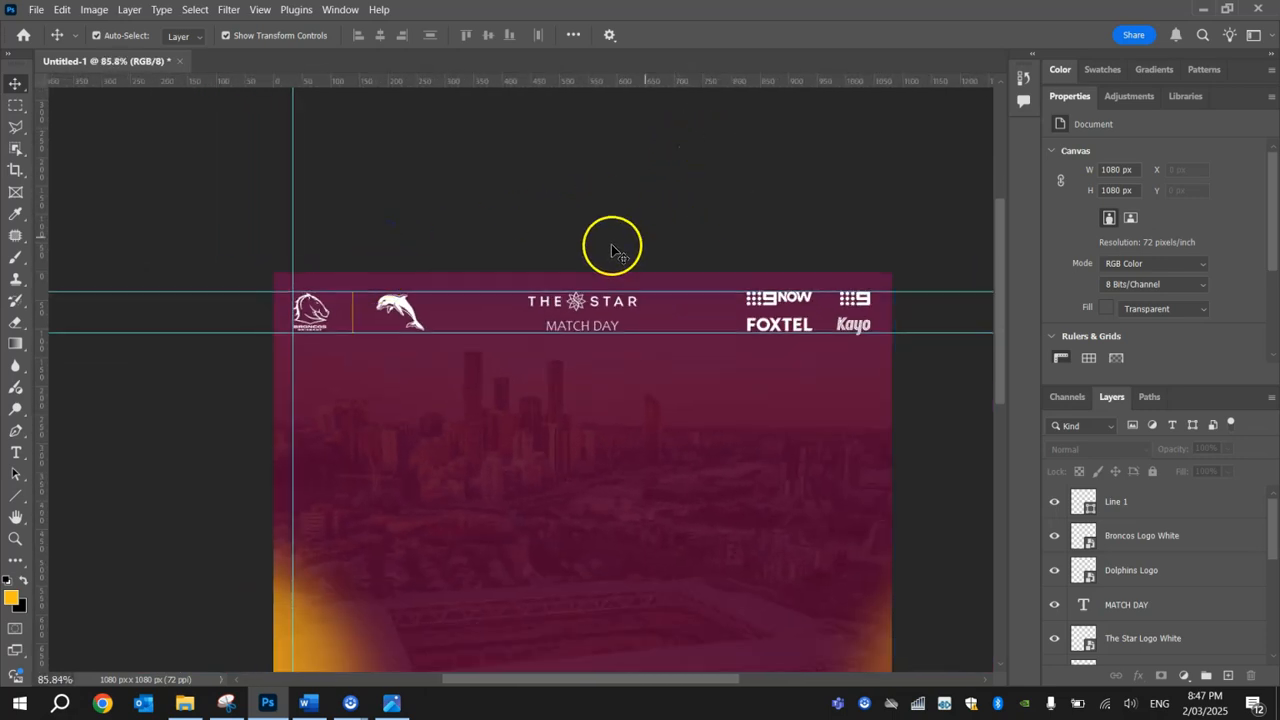
drag(502, 291, 500, 82)
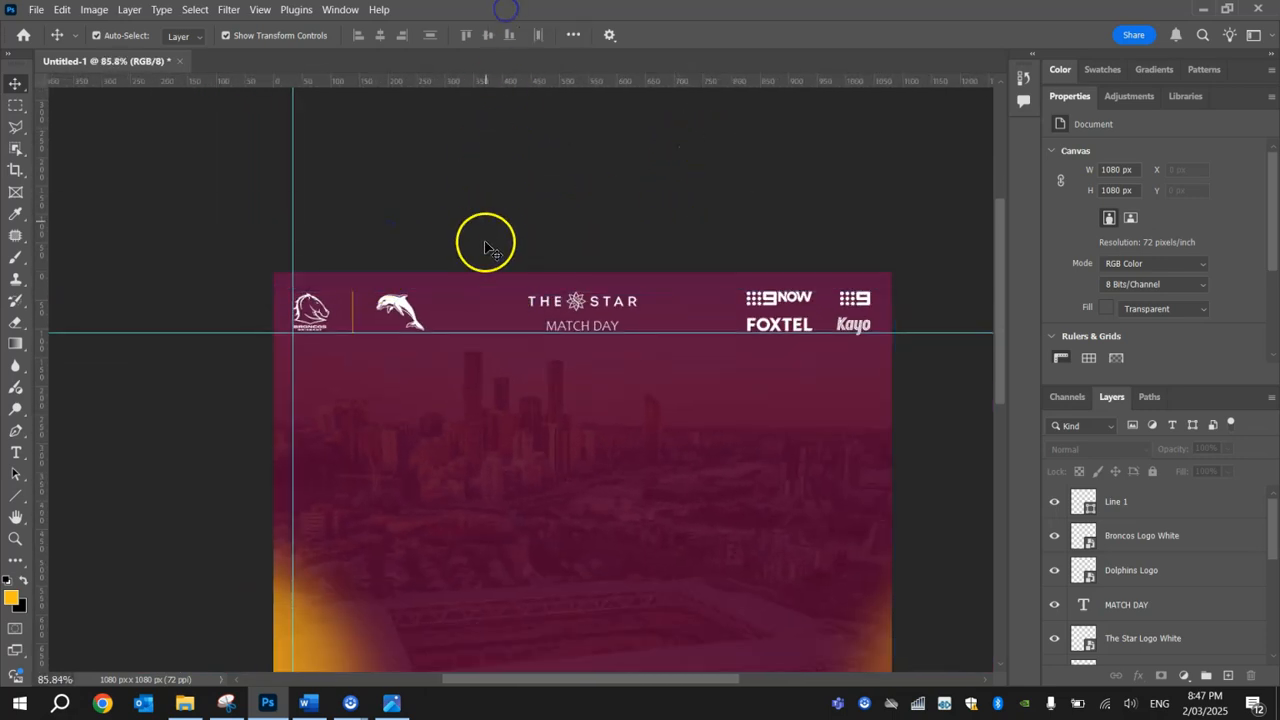
drag(489, 332, 500, 80)
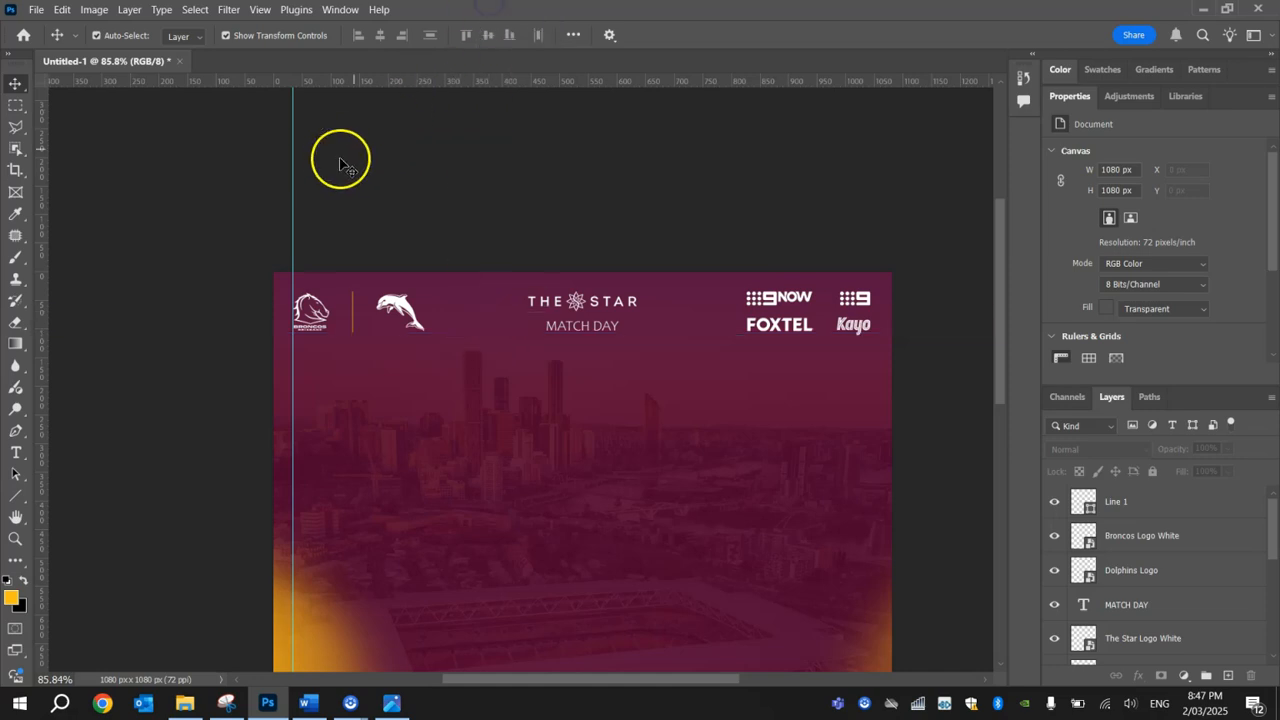
drag(295, 168, 30, 145)
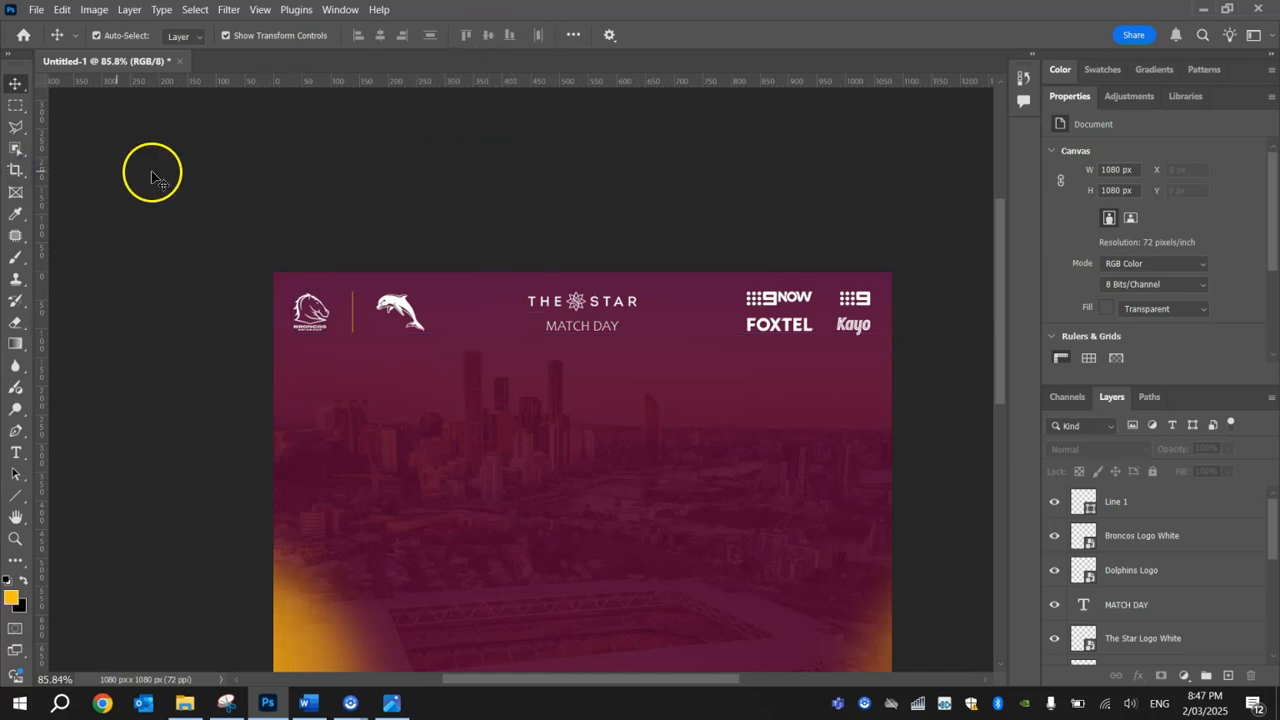
Step: Move the coloured Broncos logo up from the poster's lower-left corner to about the middle of its left edge
scroll(885, 351, down, 2)
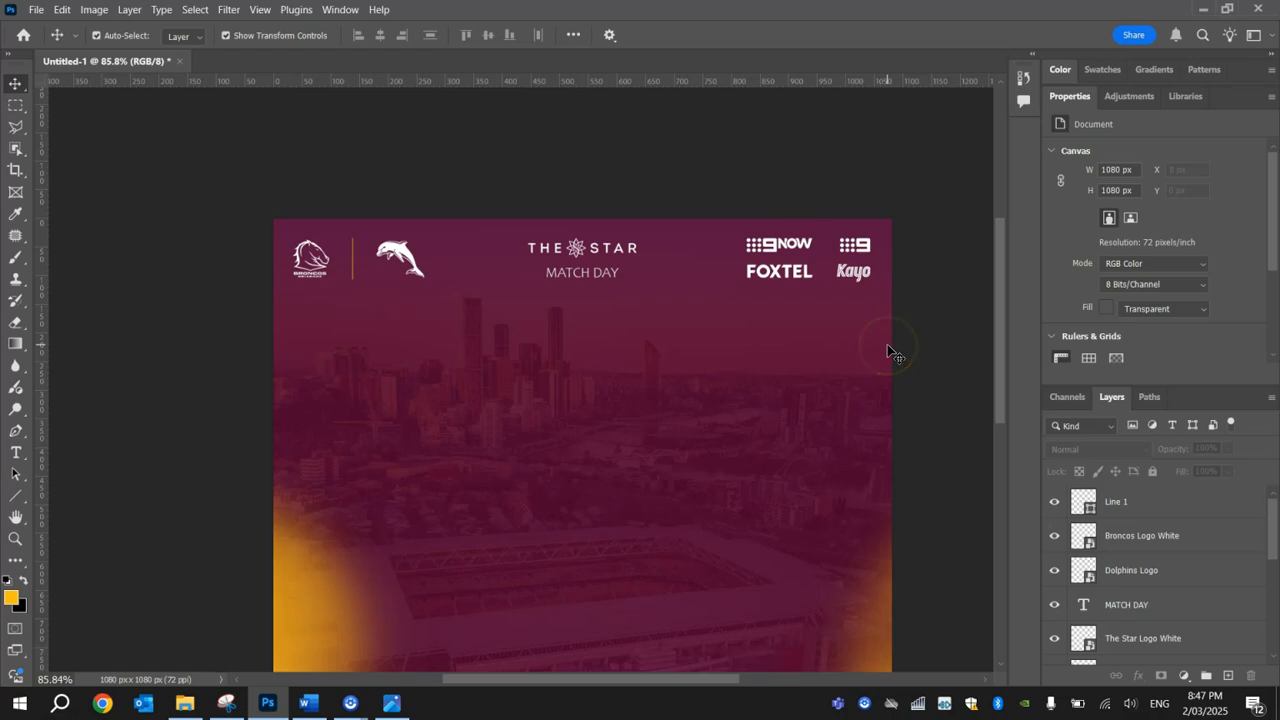
scroll(887, 351, down, 1)
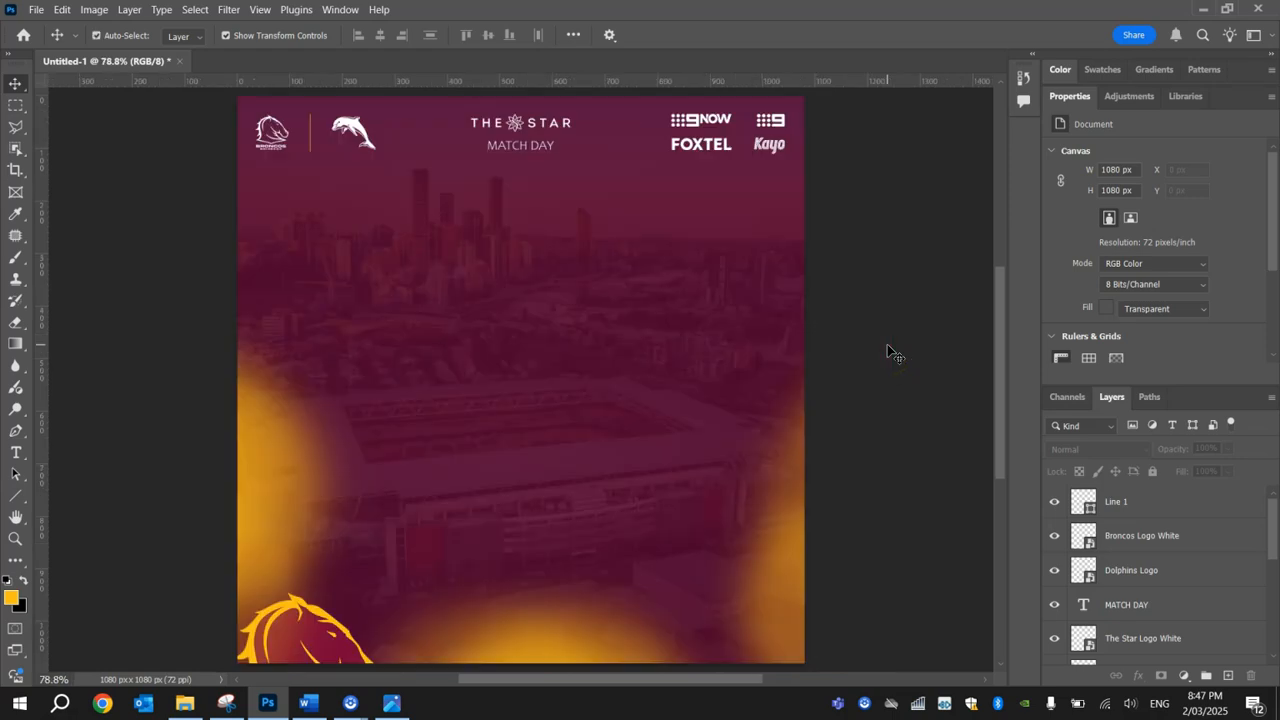
drag(291, 633, 291, 292)
Step: Check the example poster, then place BCF Logo.png from the Tutorial folder onto the poster and scale it down
click(185, 703)
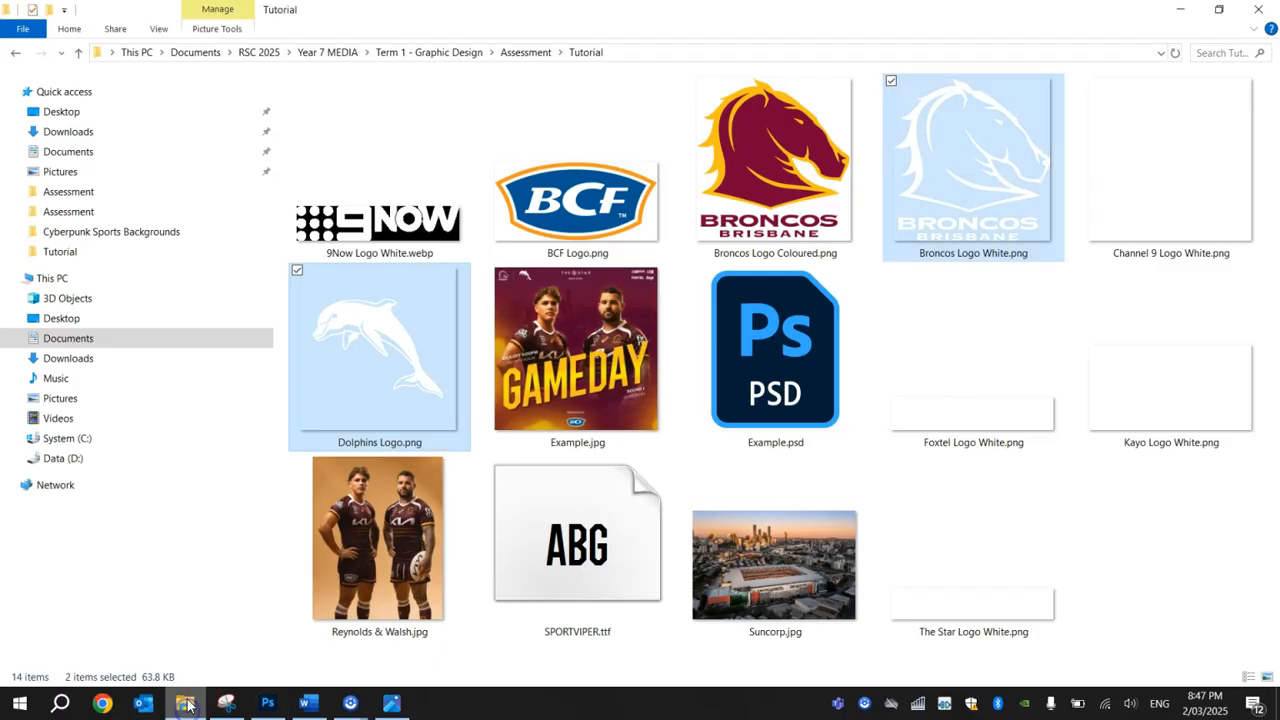
click(393, 701)
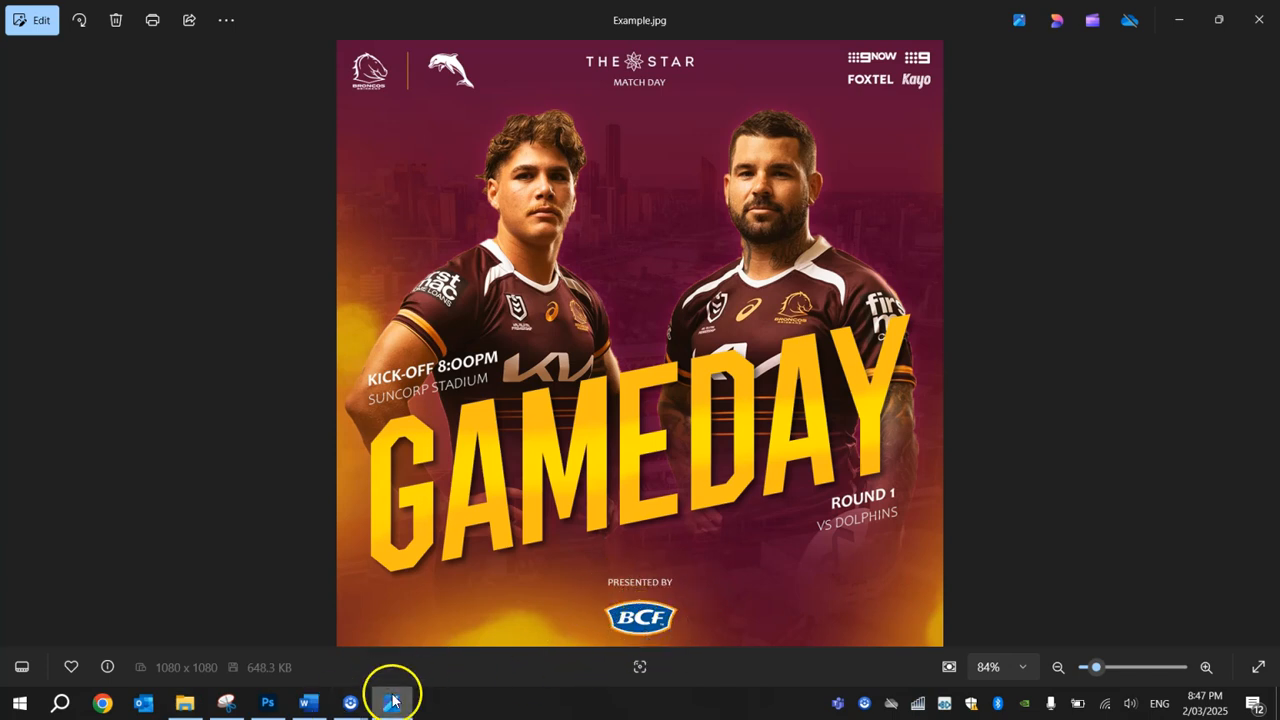
click(185, 703)
drag(576, 200, 537, 586)
drag(237, 241, 460, 448)
click(825, 35)
Step: Move the BCF logo to the poster's bottom centre, at about X 511, Y 1004 px and 90 × 44 px
drag(522, 380, 558, 623)
key(ctrl+t)
click(825, 35)
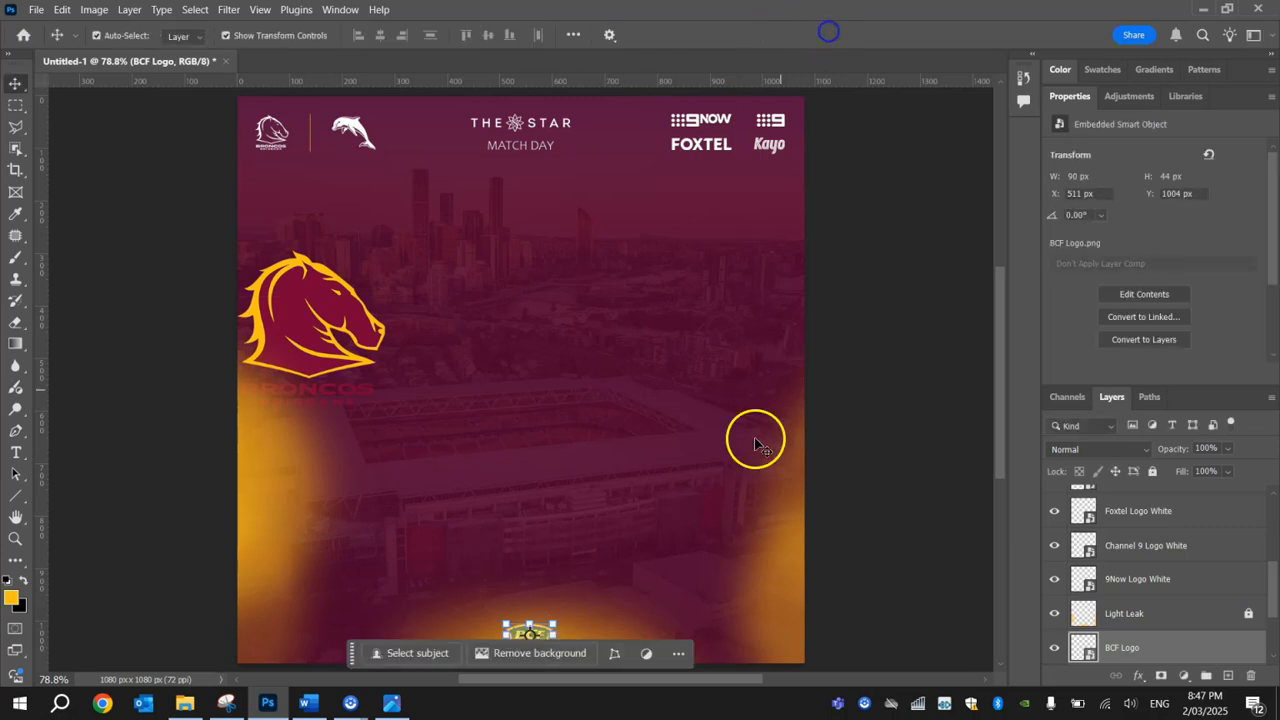
Step: Stack the BCF logo above the Light Leak layer and raise it to about X 513, Y 982 px
scroll(640, 575, down, 3)
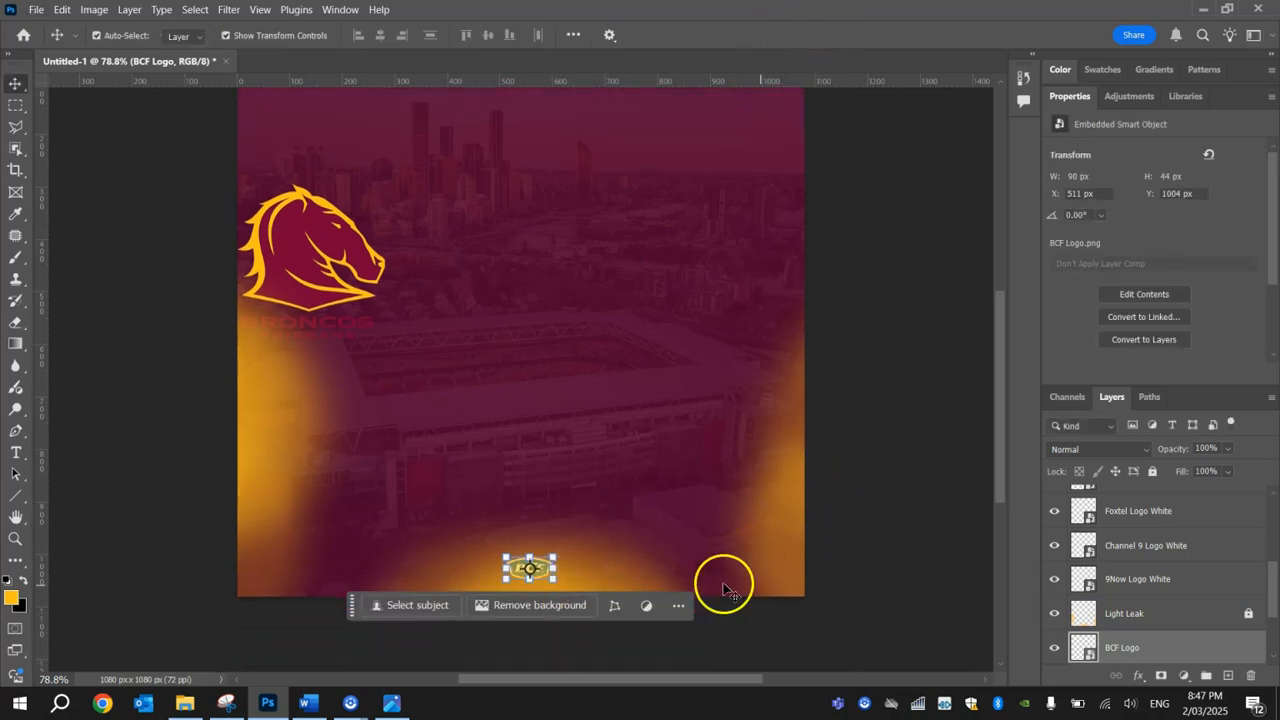
drag(1140, 613, 1148, 657)
drag(537, 551, 543, 545)
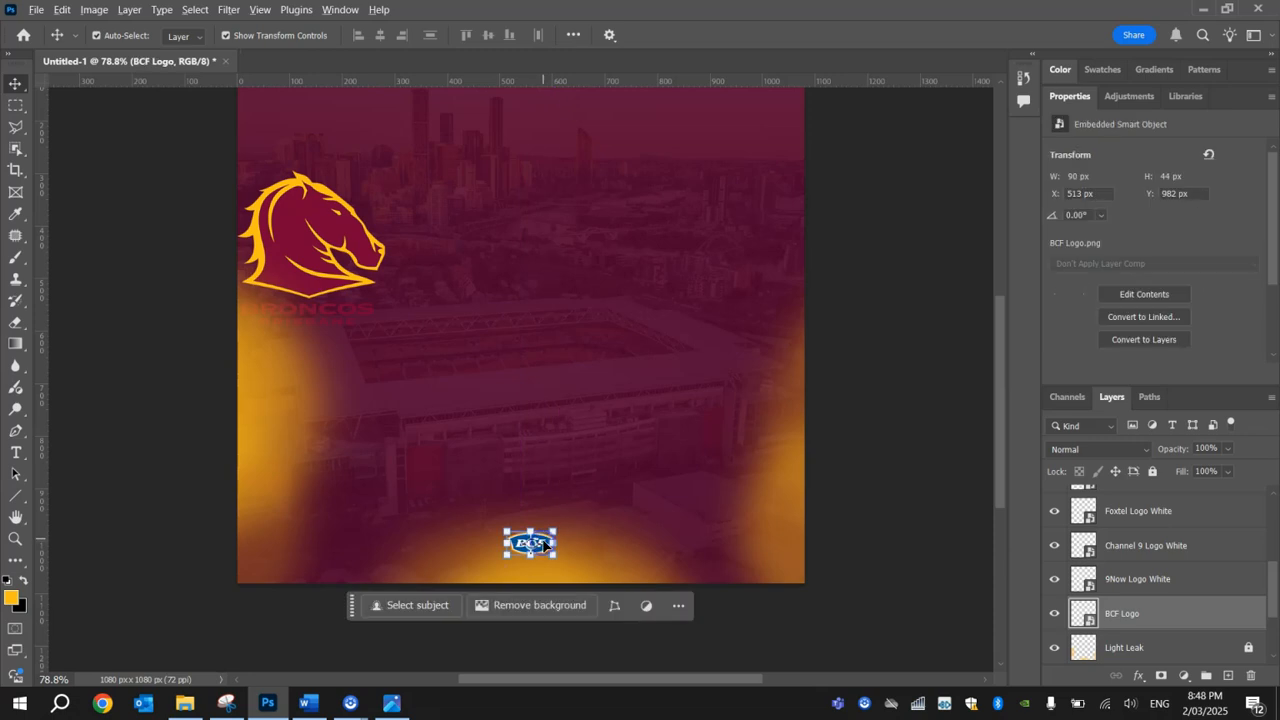
scroll(535, 543, down, 3)
click(814, 519)
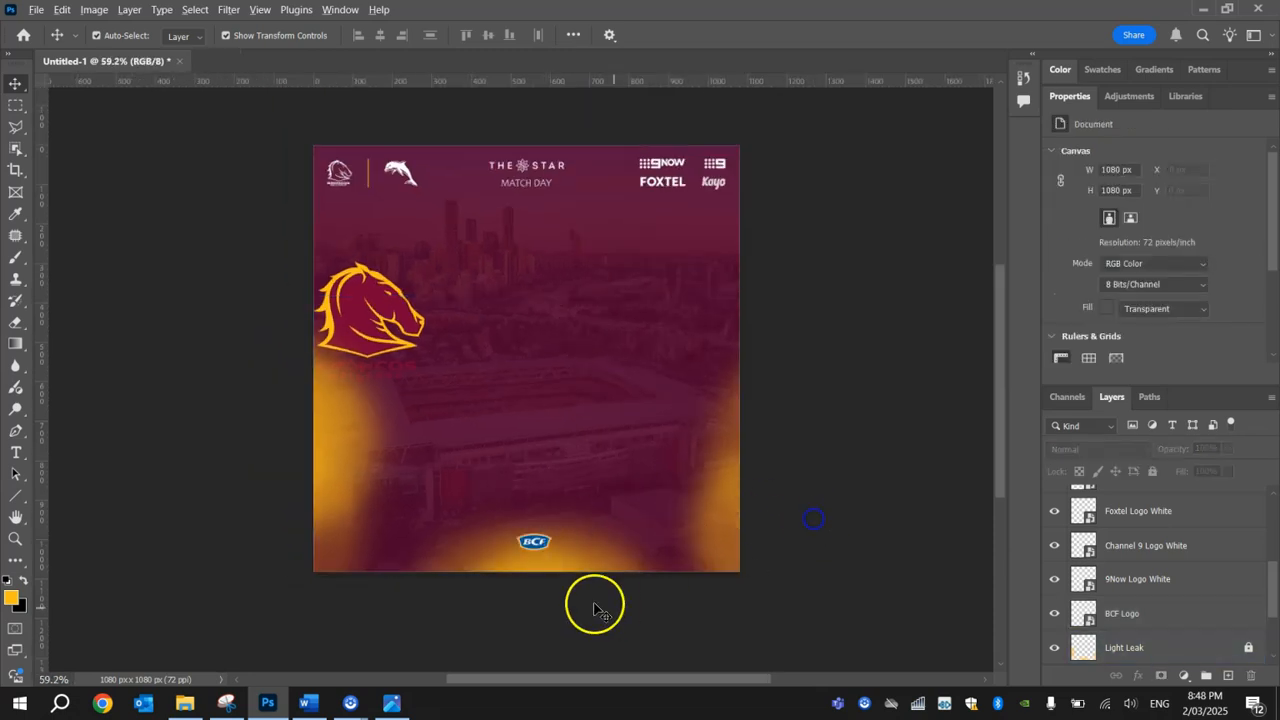
Step: Duplicate the MATCH DAY text and place the copy just above the BCF logo
scroll(552, 556, up, 4)
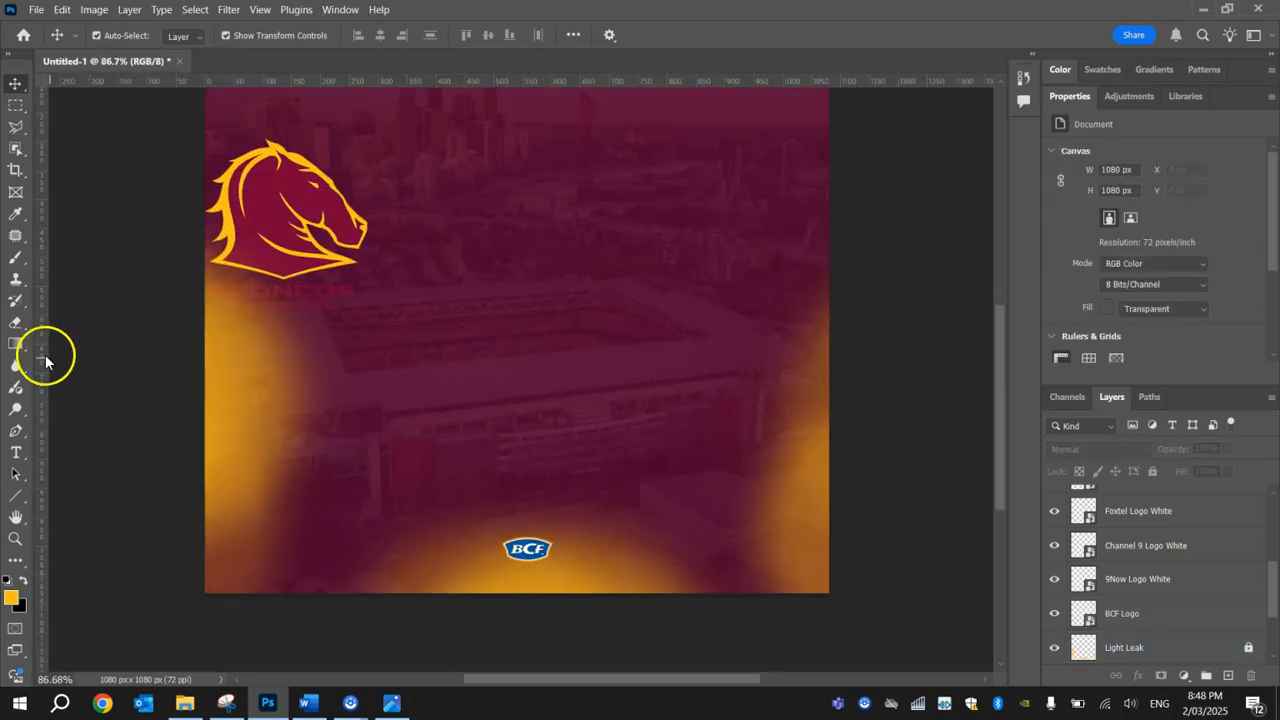
scroll(552, 365, up, 2)
scroll(552, 365, up, 2)
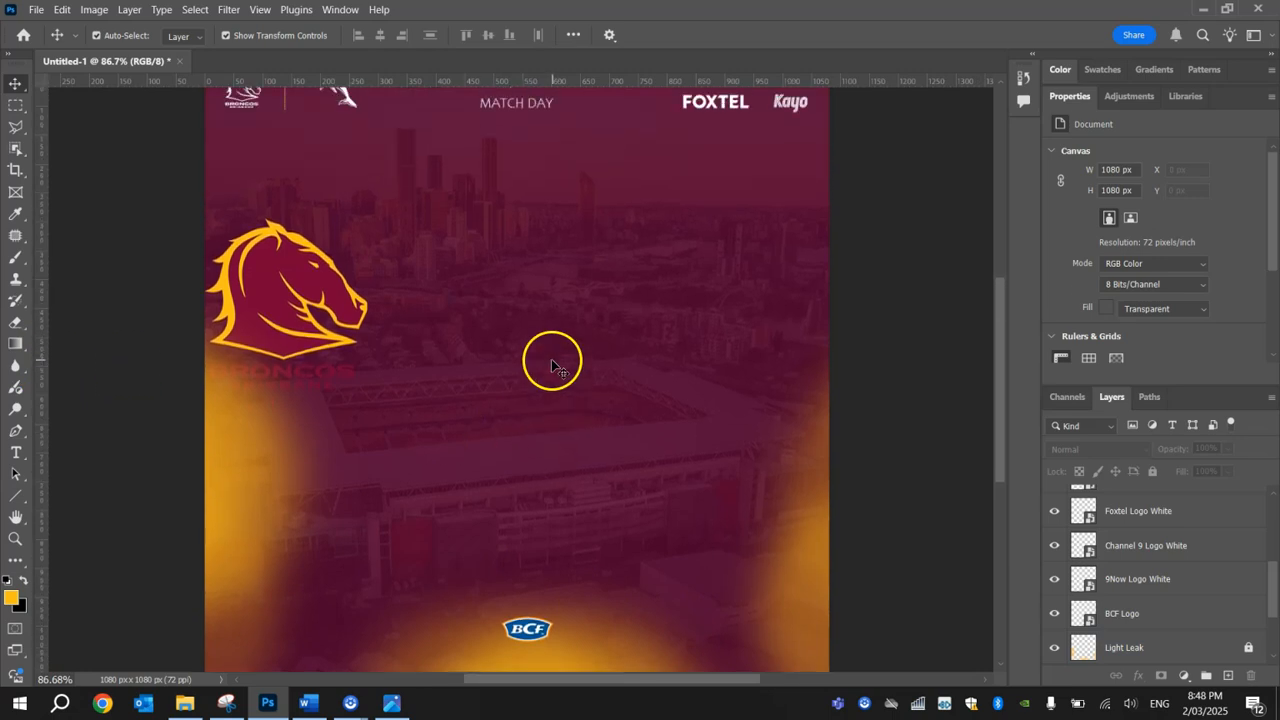
double_click(518, 110)
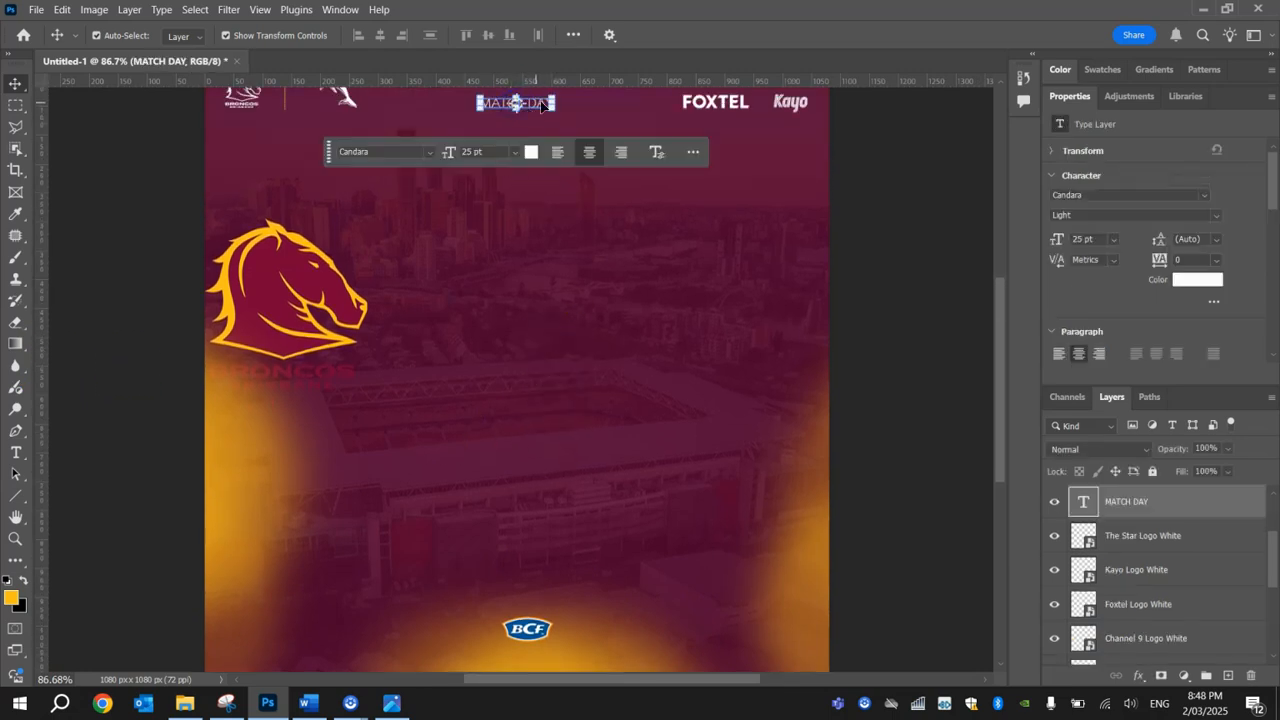
alt+drag(535, 108, 542, 603)
scroll(500, 587, up, 5)
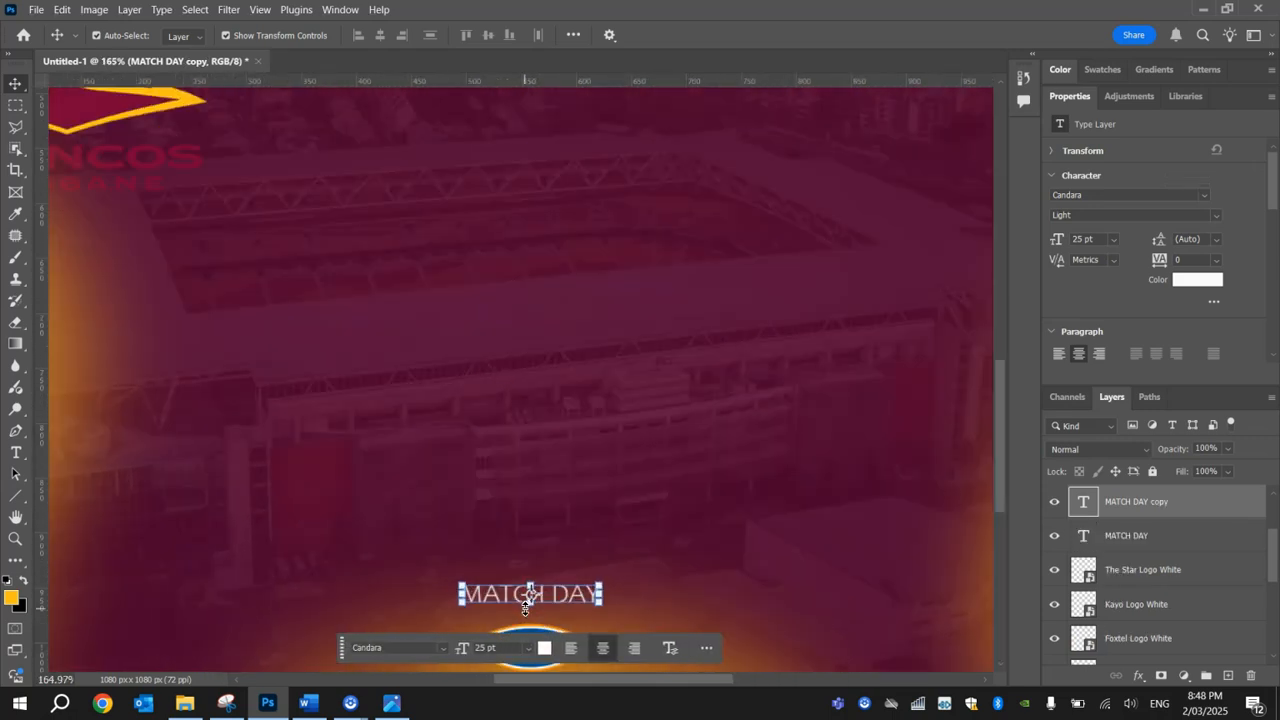
Step: Change the copied text above the BCF logo to PRESENTED BY
double_click(500, 587)
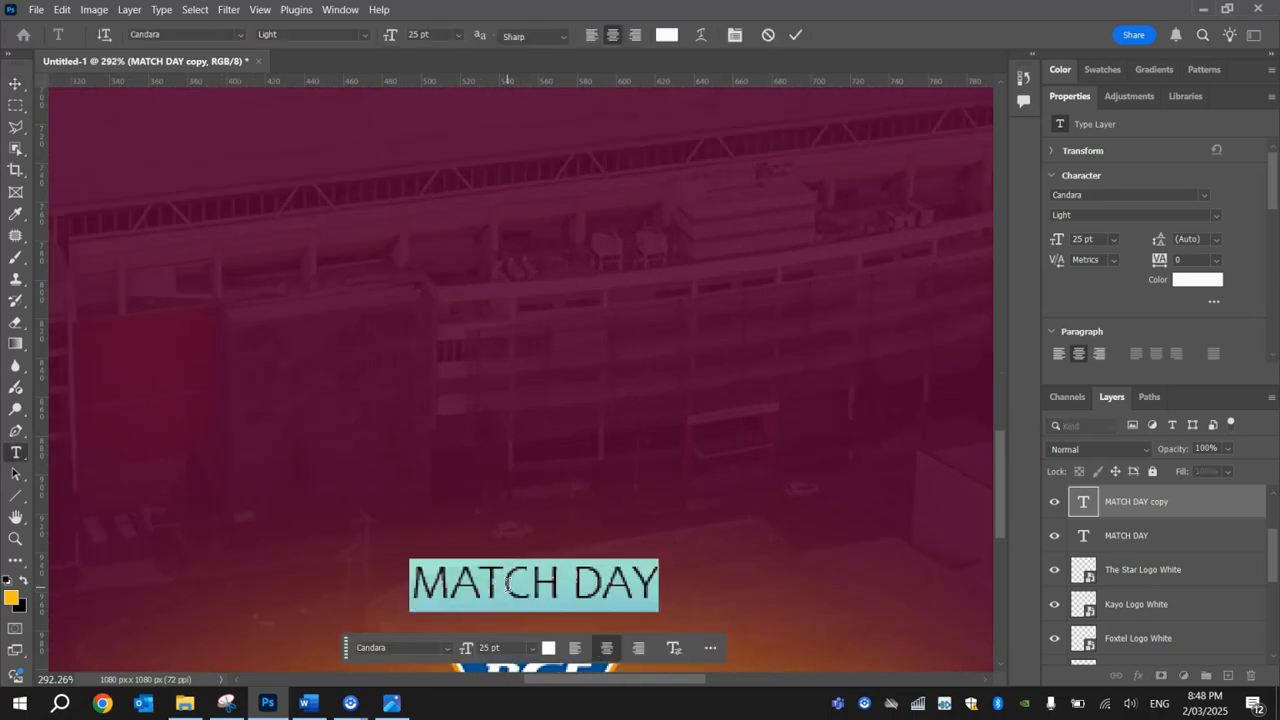
text(PRESENTED BY)
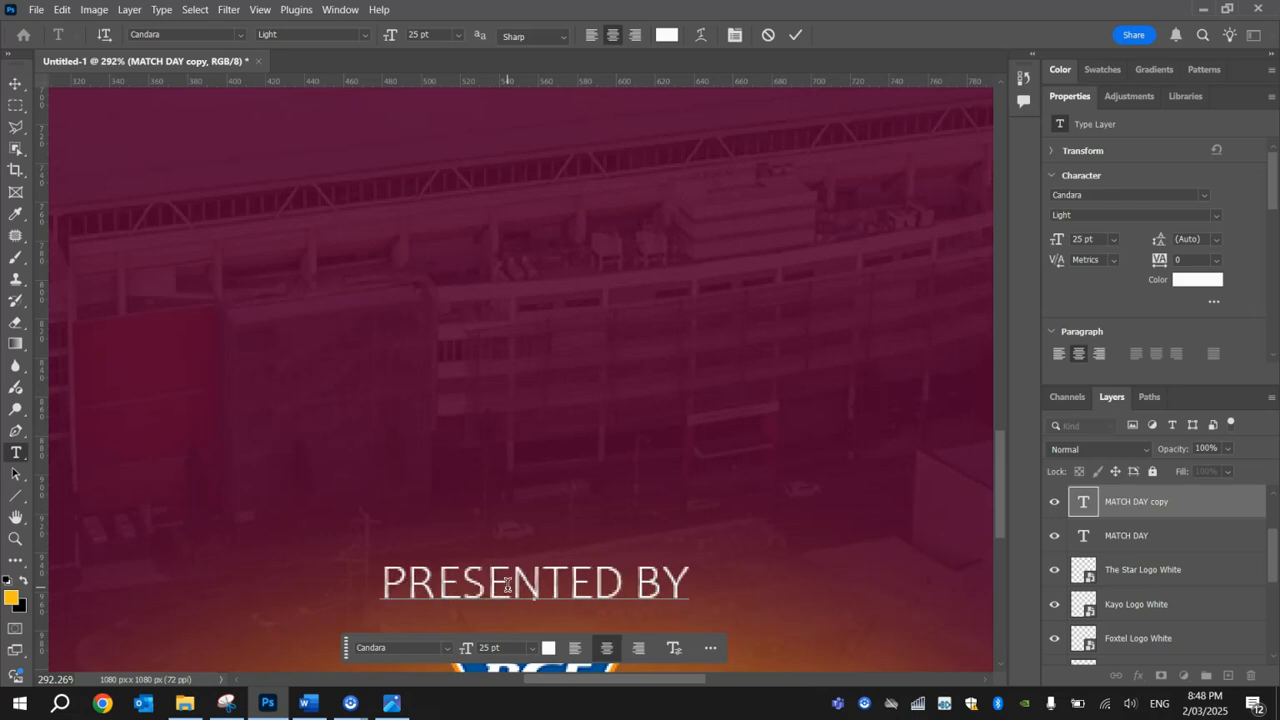
click(15, 82)
scroll(663, 414, down, 3)
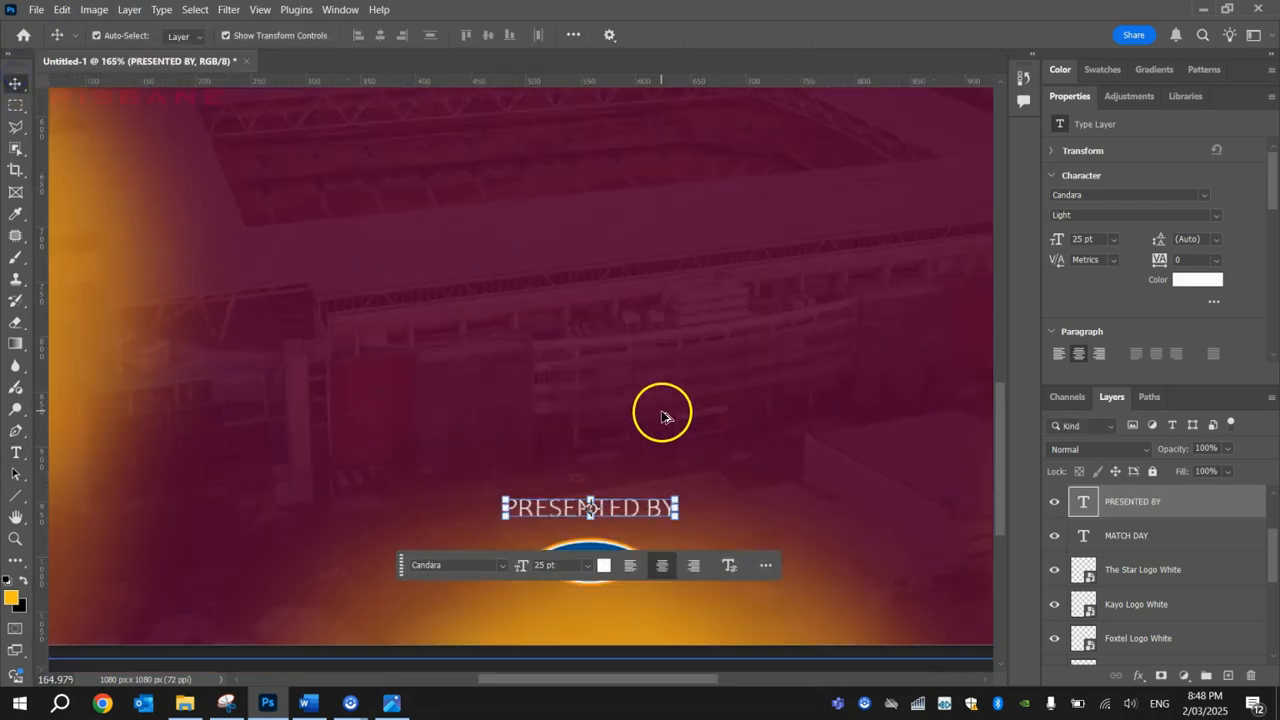
scroll(884, 493, down, 2)
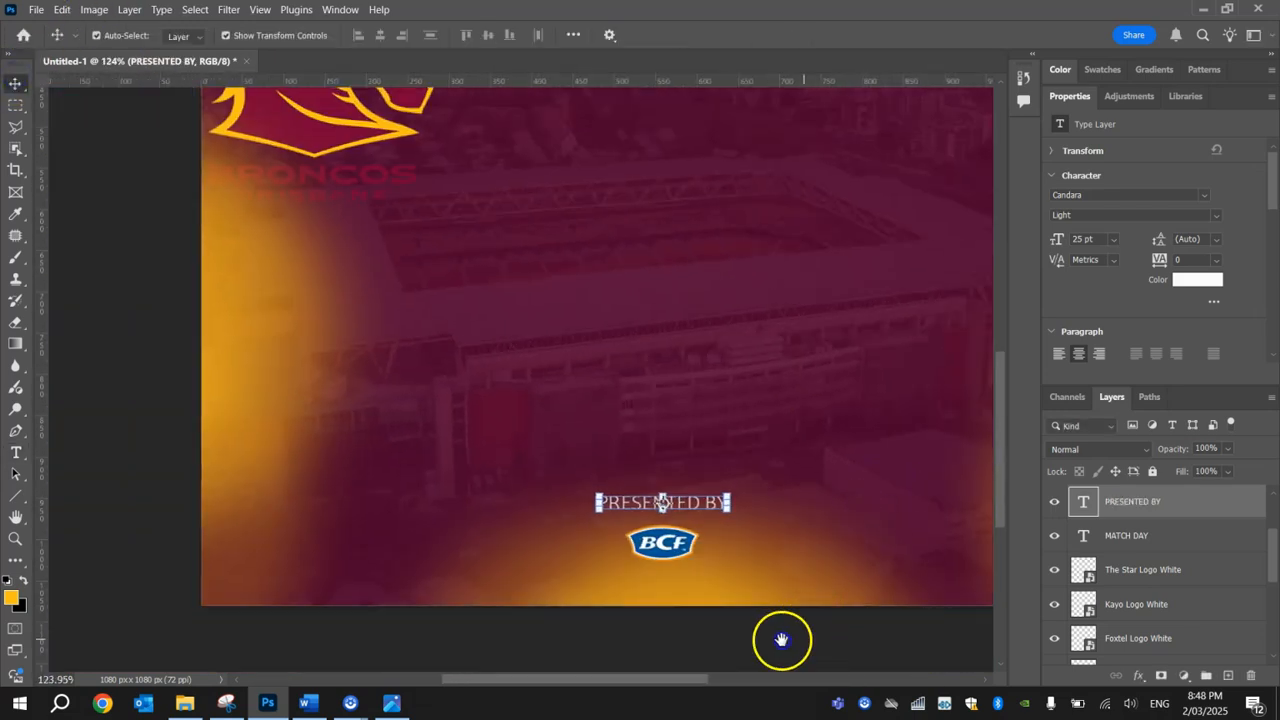
drag(780, 637, 688, 637)
scroll(900, 490, down, 2)
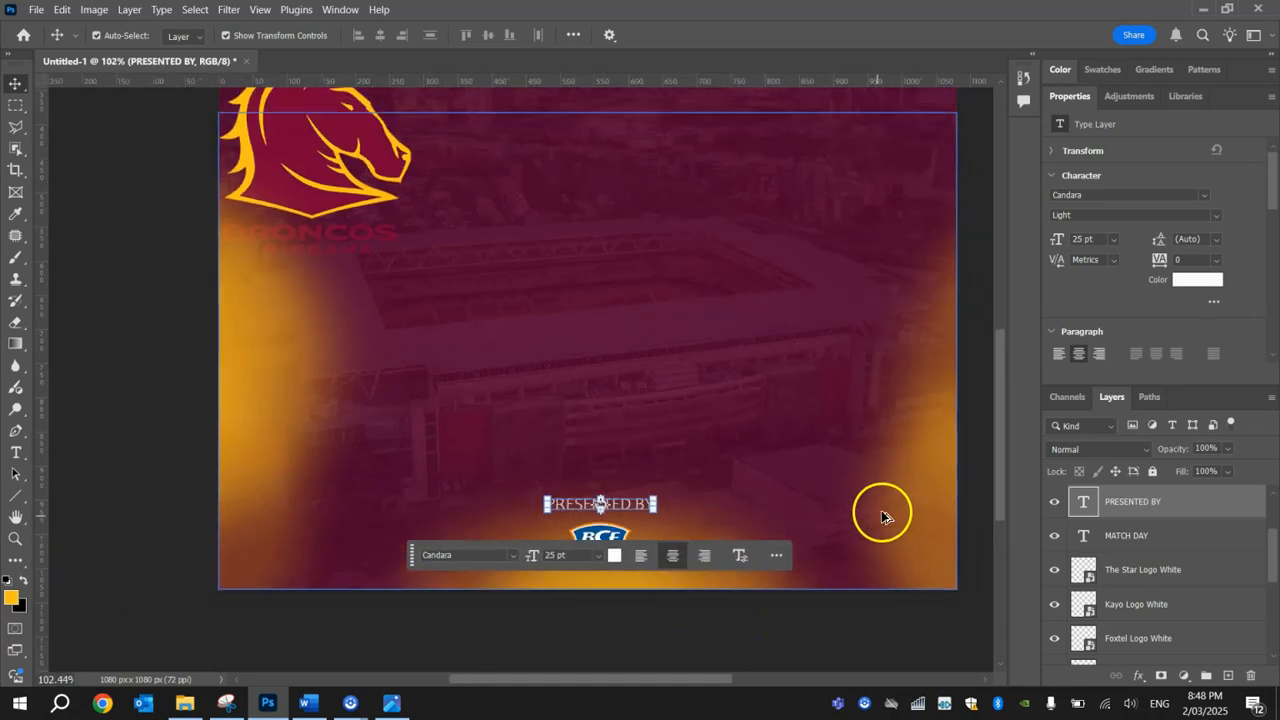
click(980, 427)
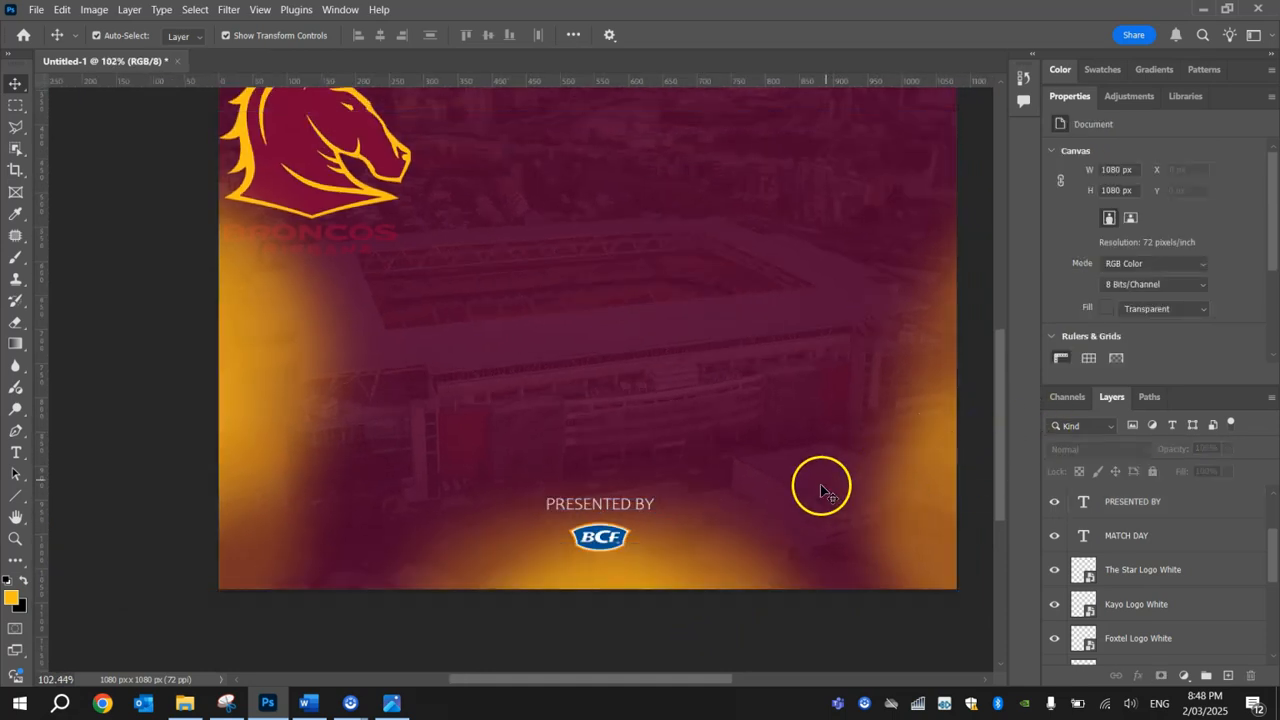
Step: Set the PRESENTED BY text size to 20 pt
scroll(820, 491, up, 1)
click(602, 556)
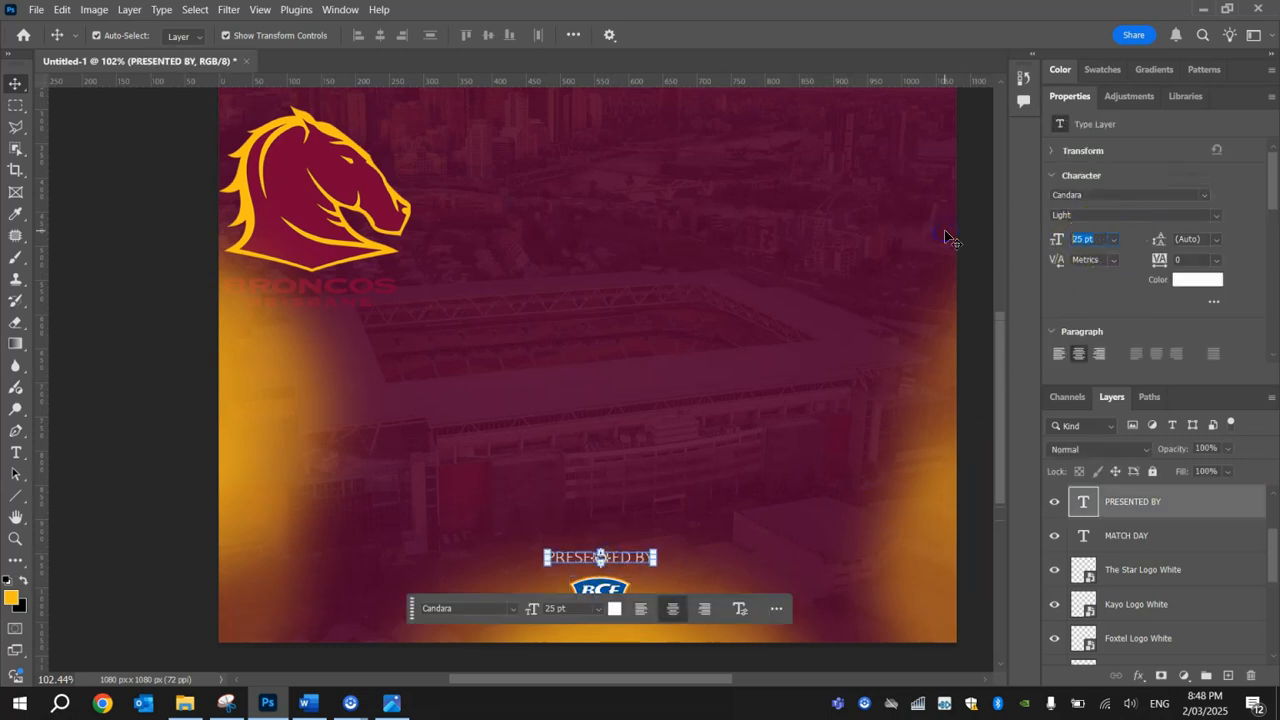
click(74, 209)
Step: Enlarge the BCF logo to about 9.10%, keeping it upright and centred below PRESENTED BY, and view the whole poster
click(637, 606)
key(ctrl+t)
drag(630, 605, 614, 612)
click(825, 35)
key(ctrl+t)
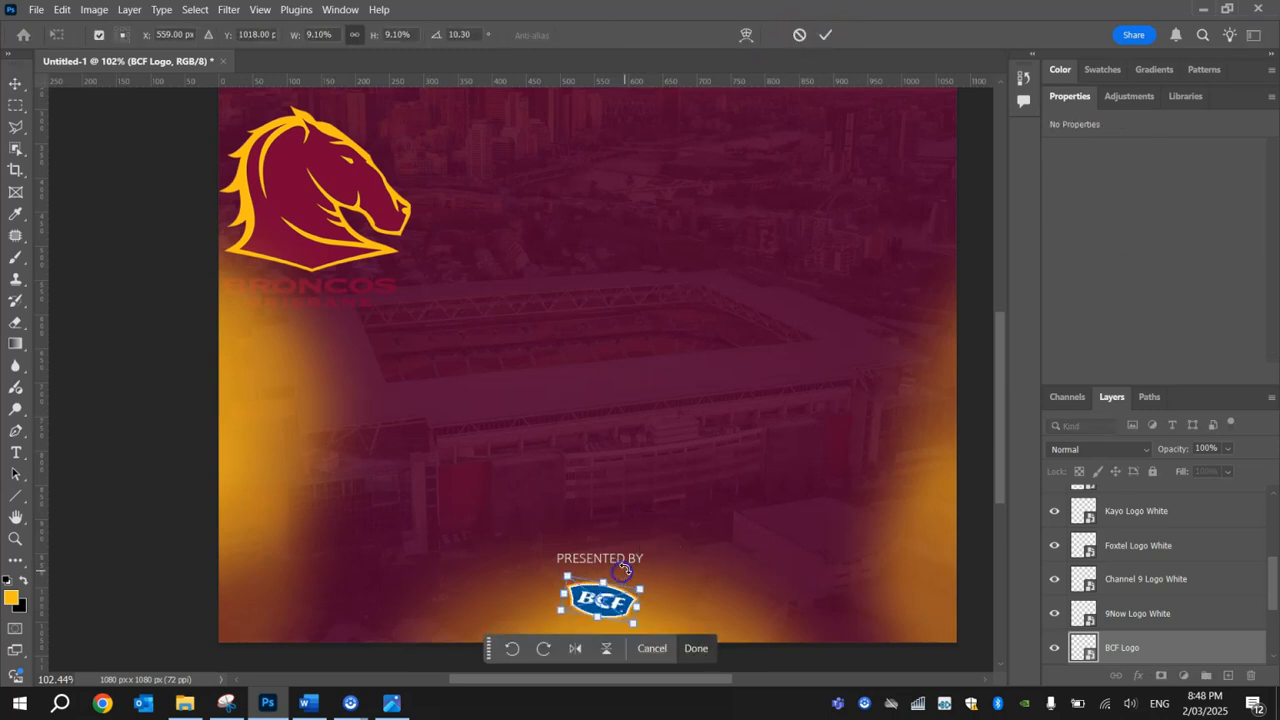
key(Return)
click(620, 560)
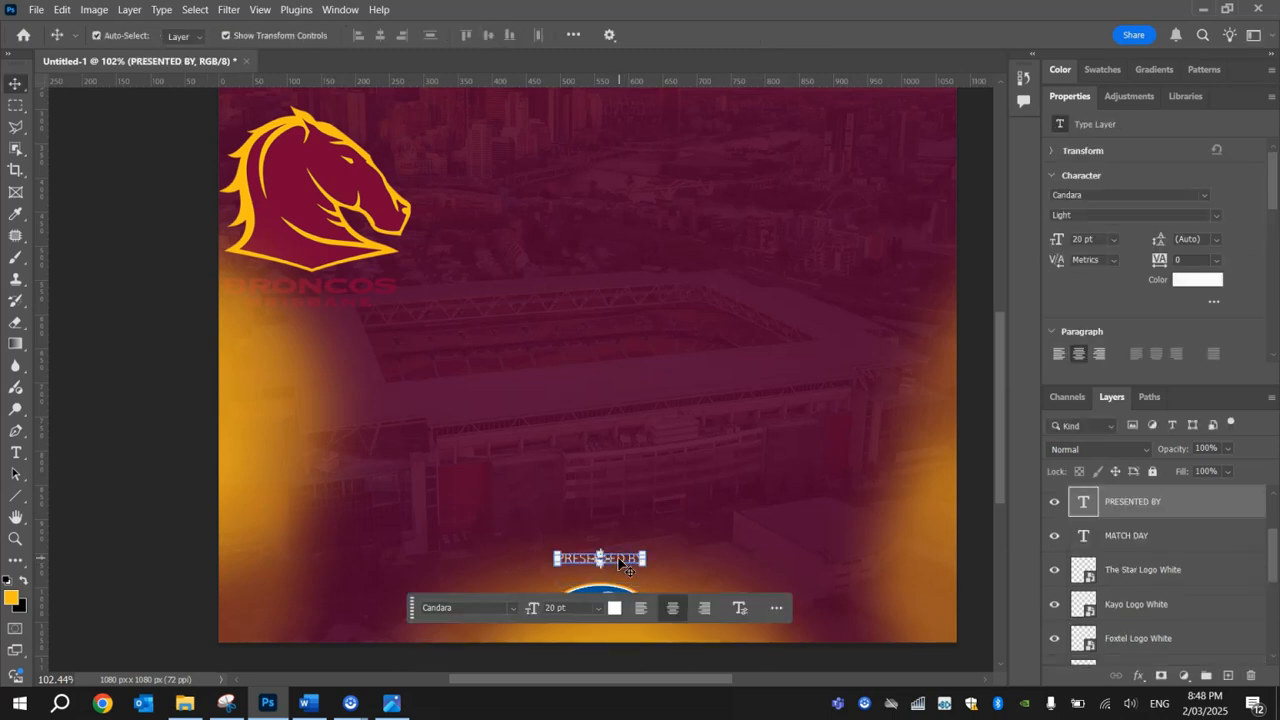
click(156, 379)
key(ctrl+0)
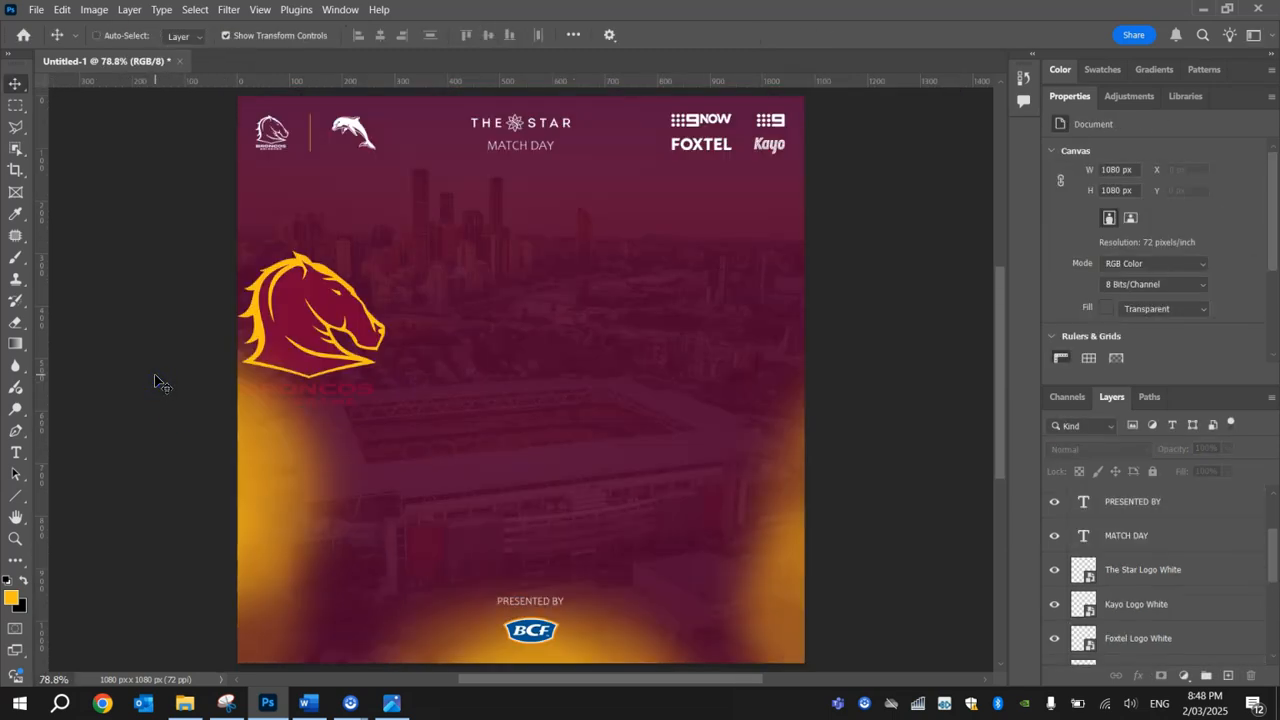